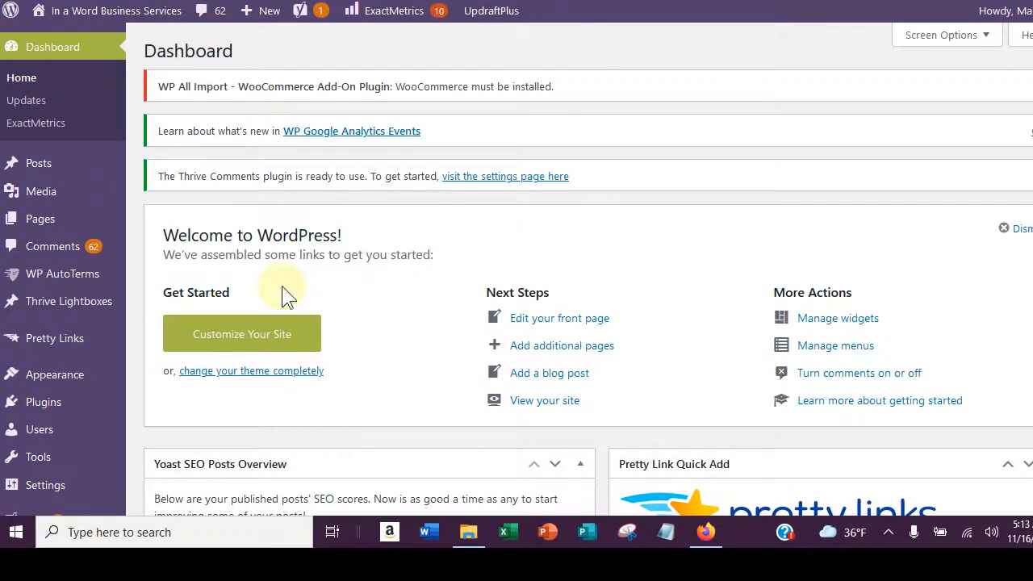
- Dismiss the Thrive Comments plugin notice on the dashboard
mouse_move(48, 161)
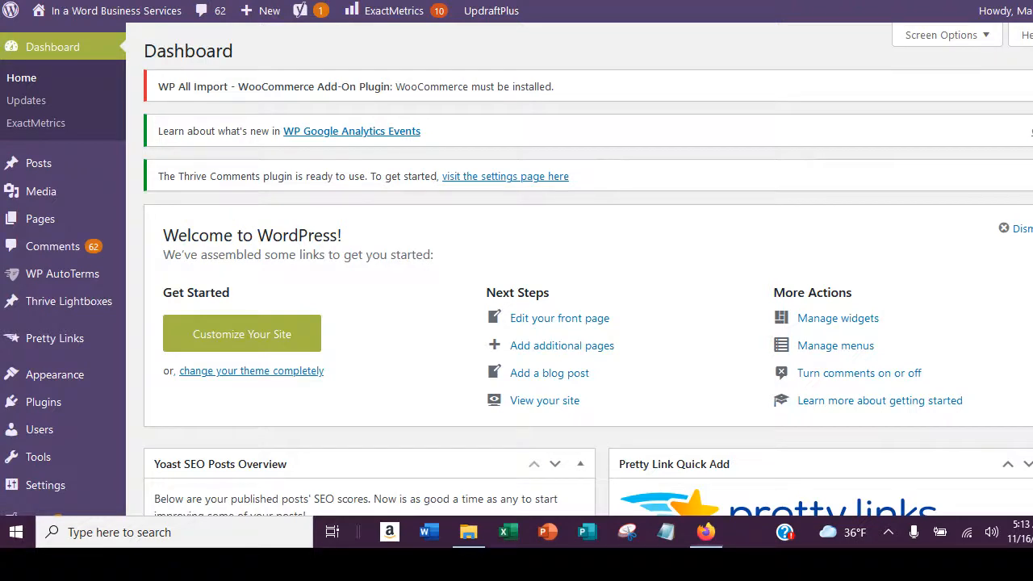
left_click(1031, 175)
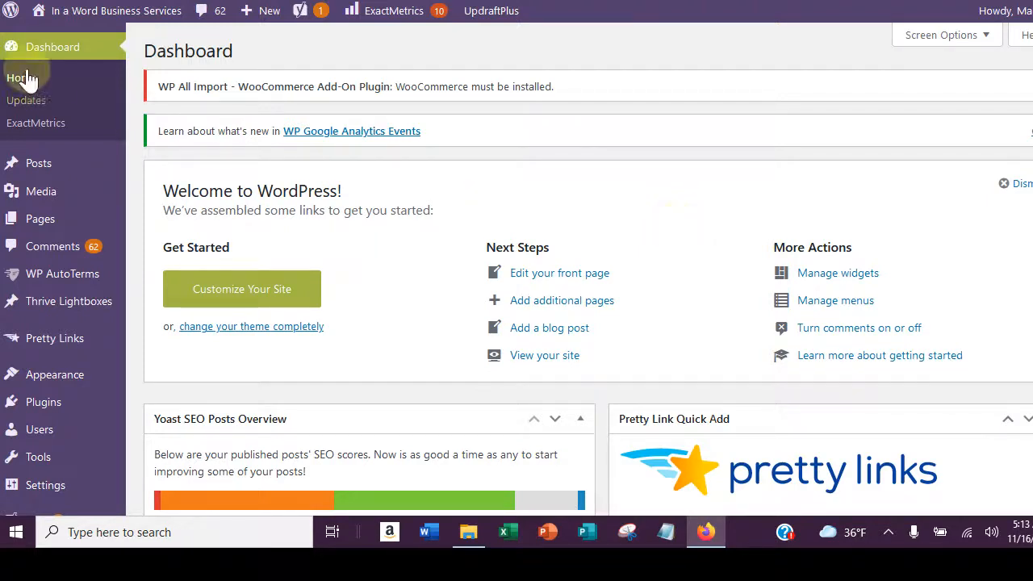
- Visit the live In a Word Business Services site and return to the WordPress dashboard
mouse_move(36, 12)
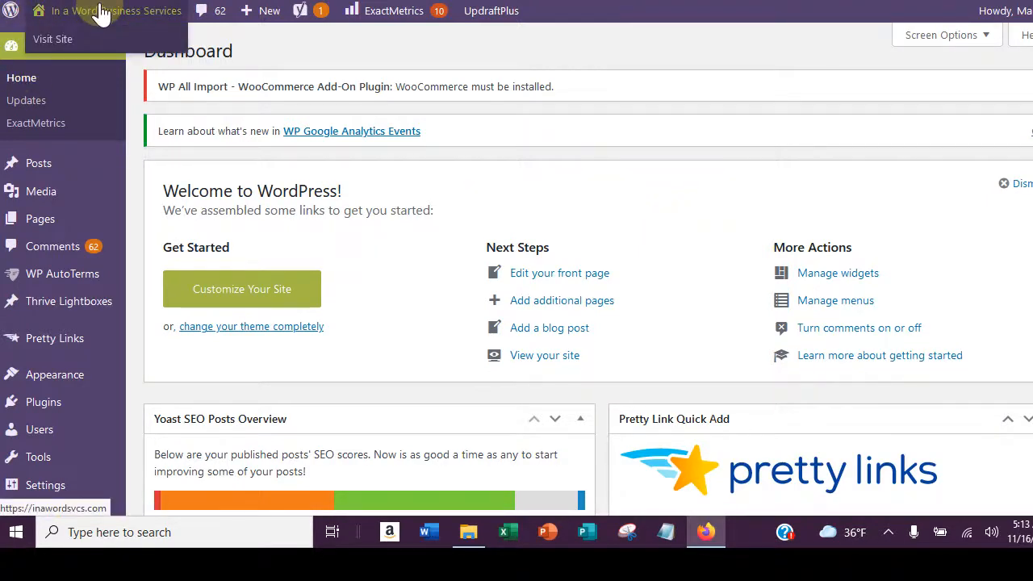
left_click(52, 46)
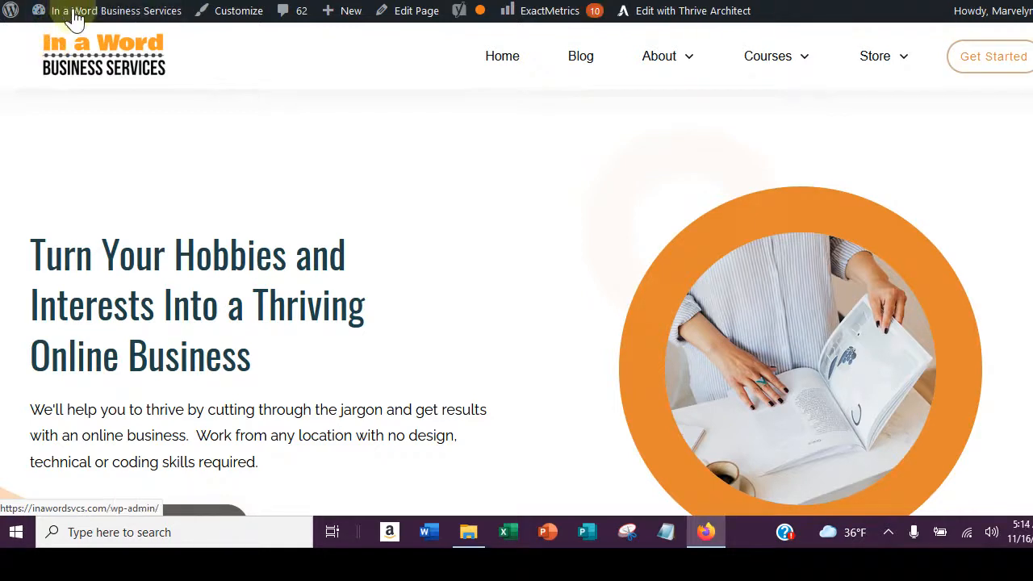
mouse_move(78, 19)
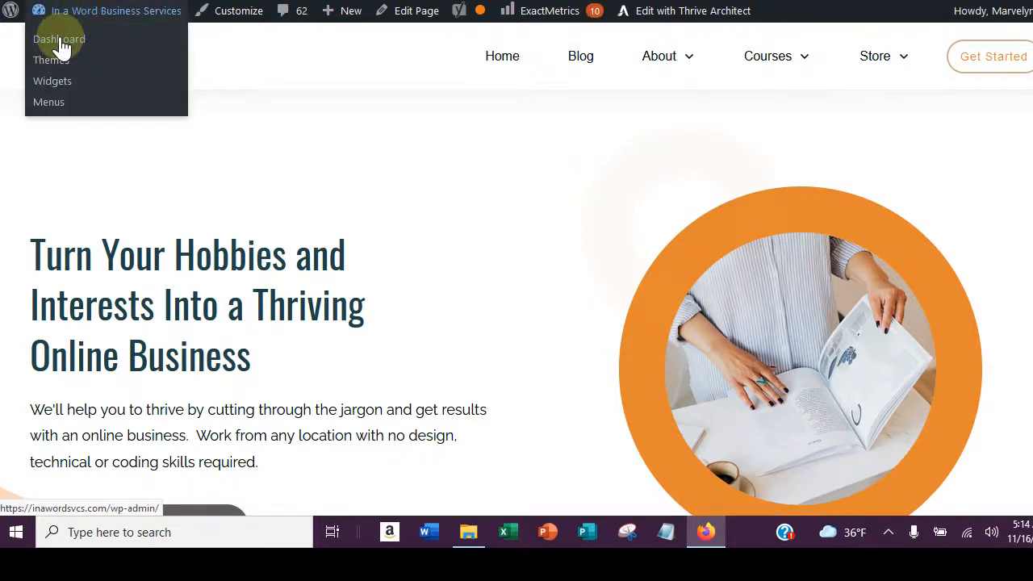
left_click(61, 42)
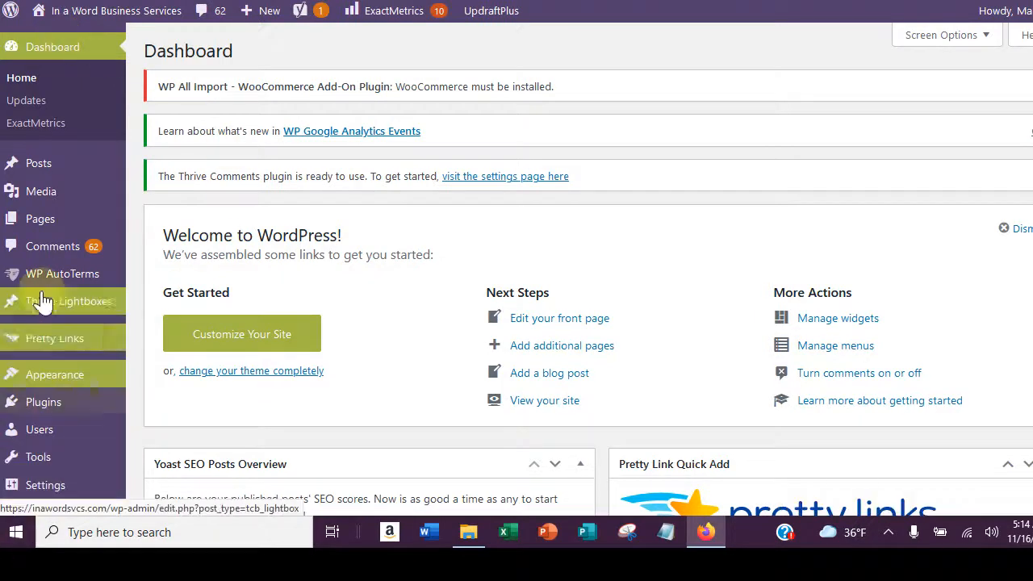
- Open the post "Lead Generation, What It Is, Why You Need It and How to Get It" for editing with Thrive Architect
mouse_move(54, 171)
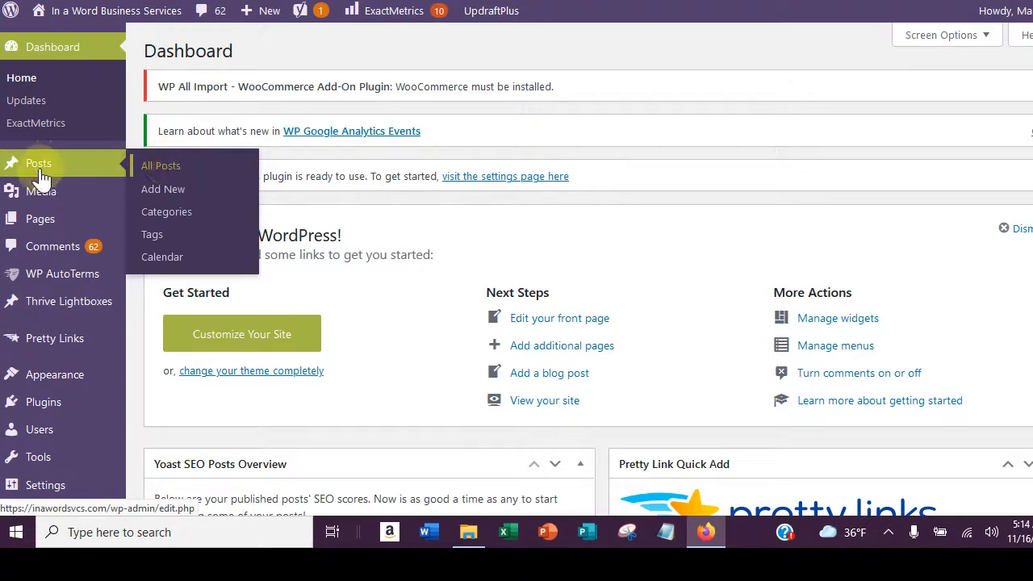
left_click(161, 172)
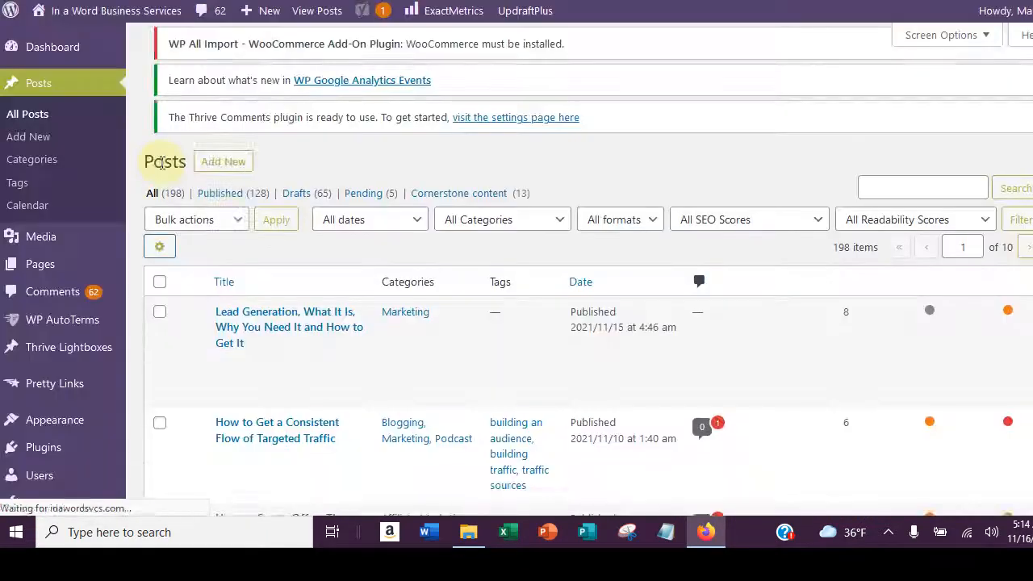
scroll(238, 254, "down", 2)
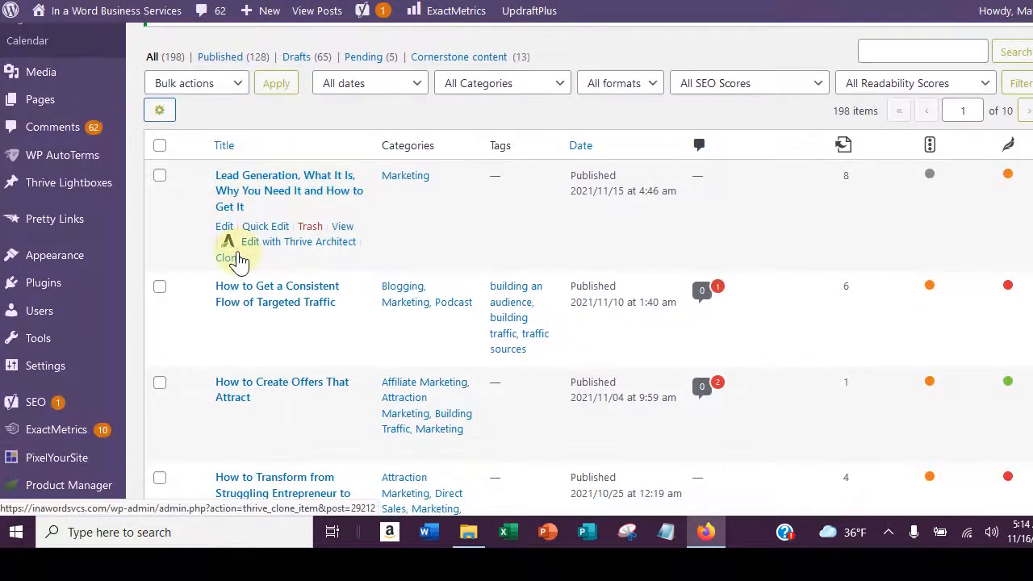
scroll(240, 261, "up", 1)
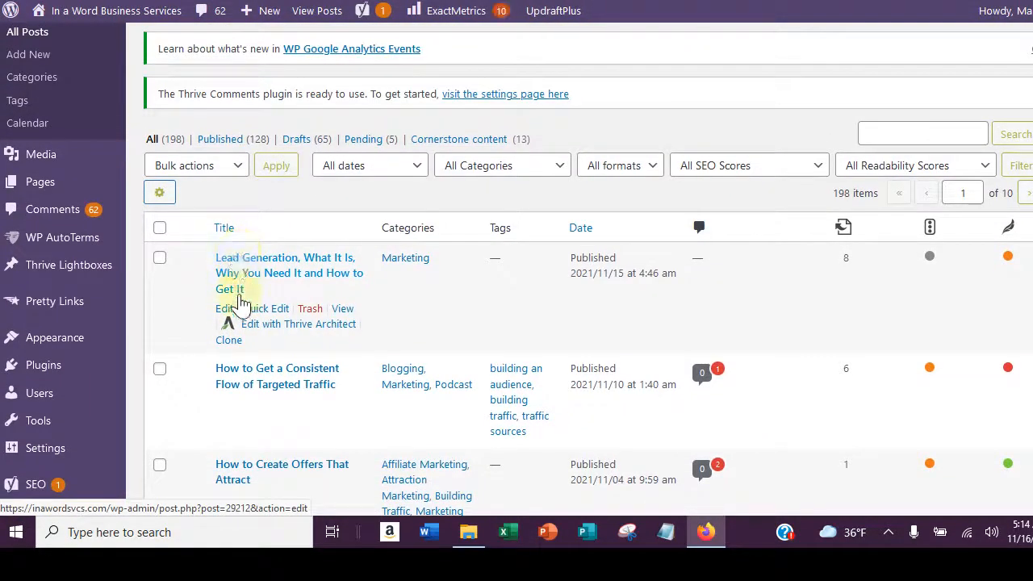
scroll(237, 311, "down", 1)
scroll(239, 307, "down", 1)
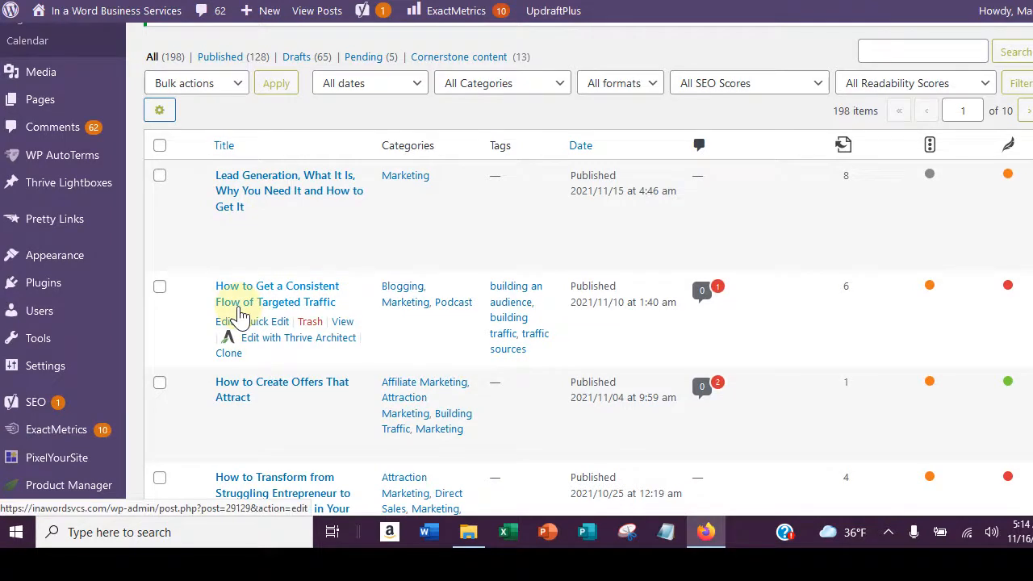
mouse_move(266, 246)
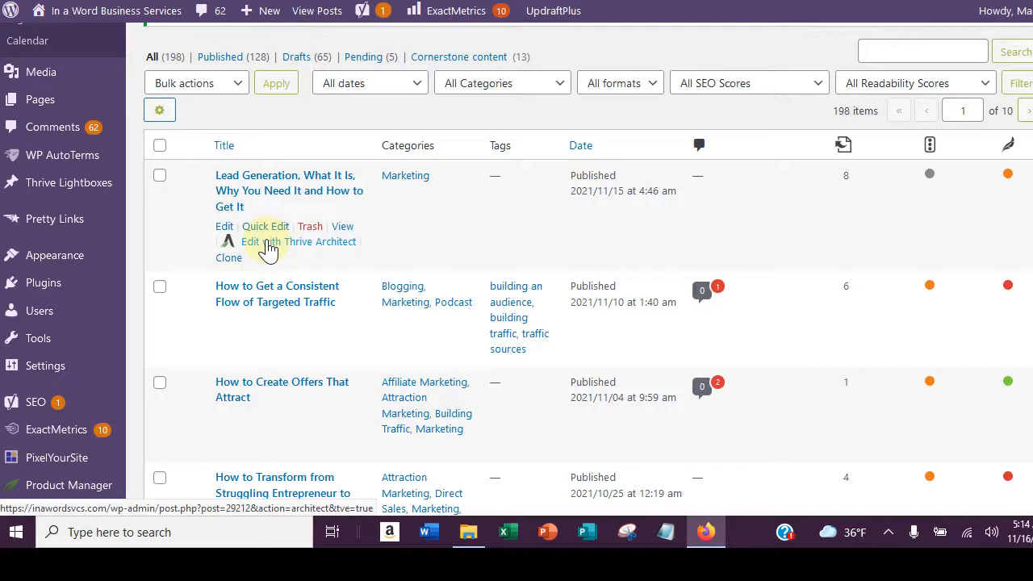
left_click(268, 242)
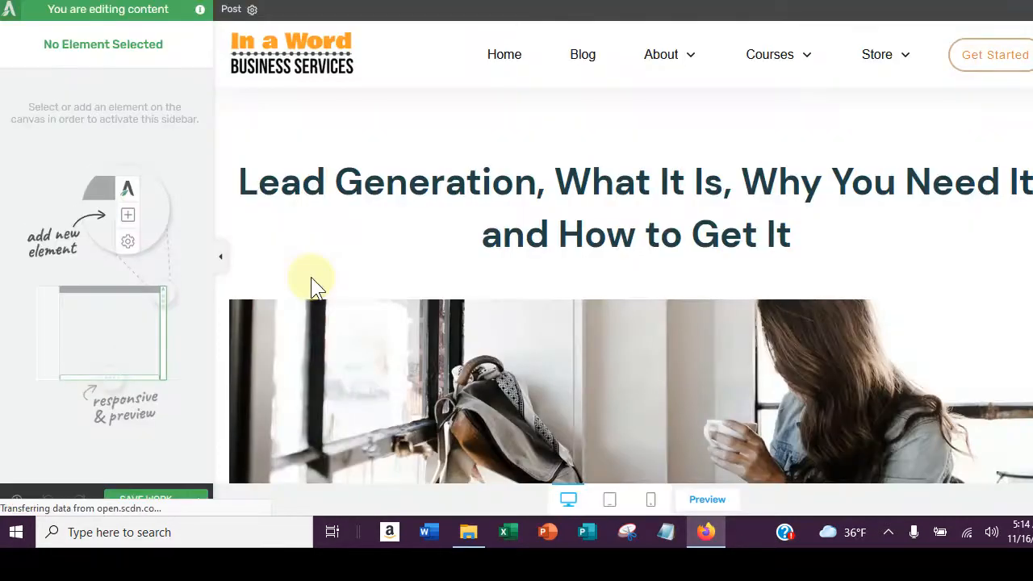
- Look through the post from its title to the "An Example of a Lead Generation Form" section
scroll(452, 283, "down", 3)
scroll(453, 284, "down", 4)
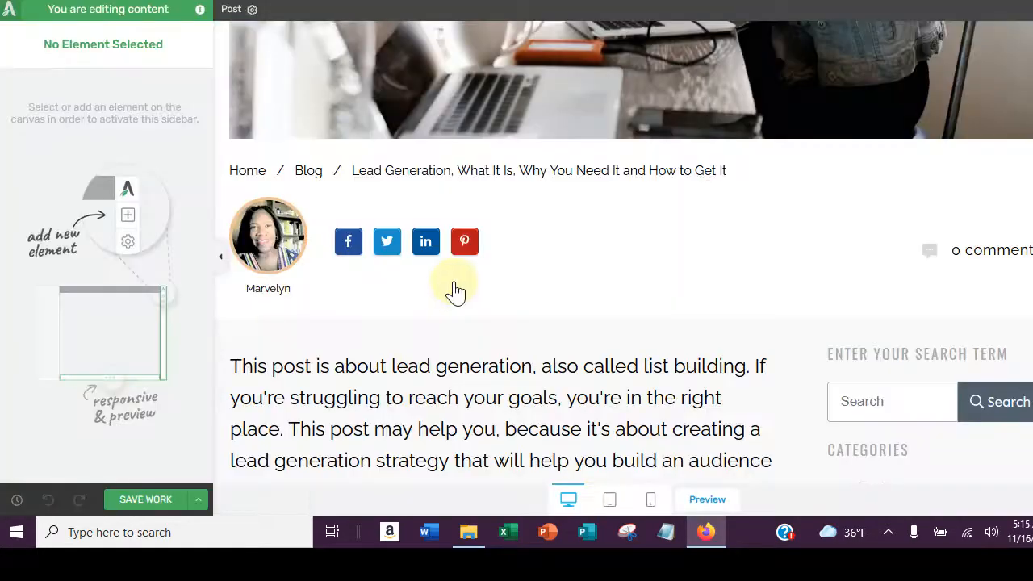
scroll(454, 291, "down", 4)
scroll(457, 286, "down", 2)
scroll(457, 282, "up", 4)
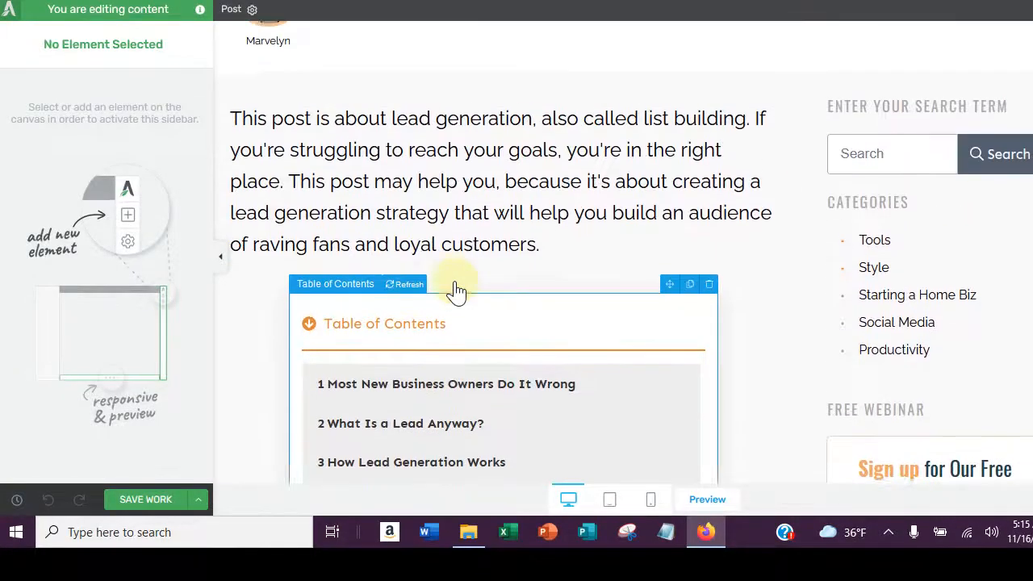
scroll(456, 279, "down", 3)
scroll(456, 280, "down", 10)
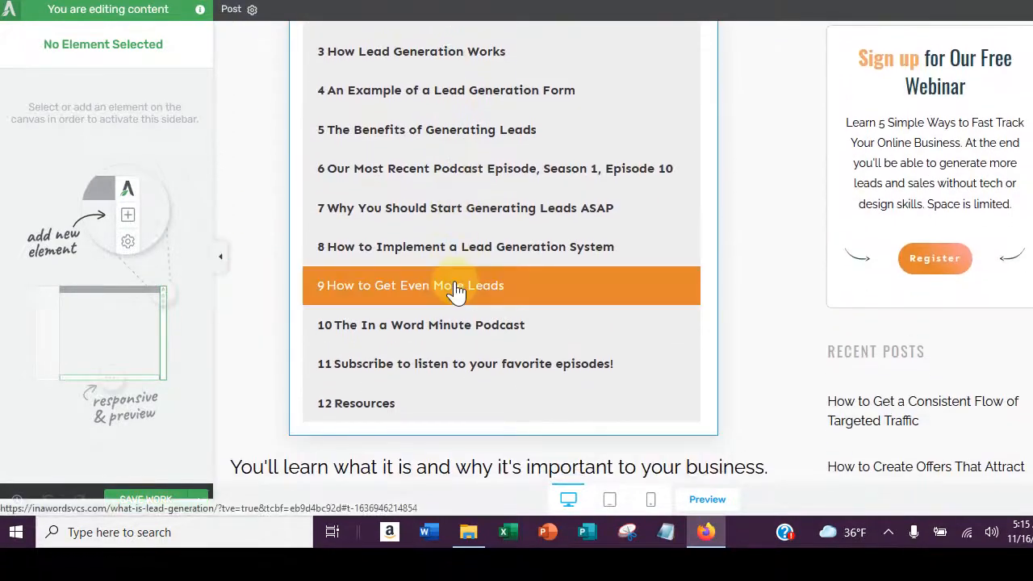
scroll(456, 281, "down", 10)
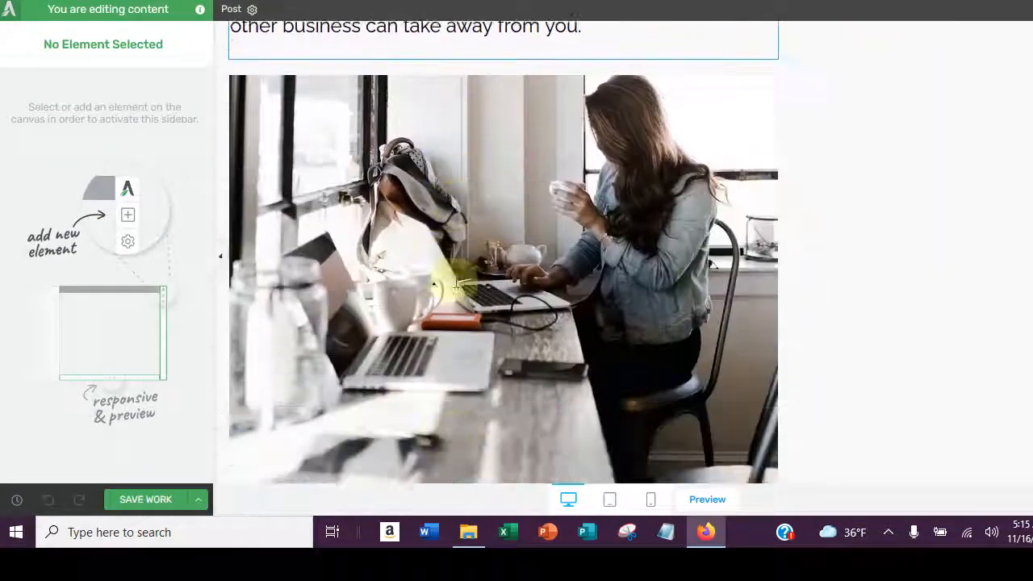
scroll(455, 282, "down", 9)
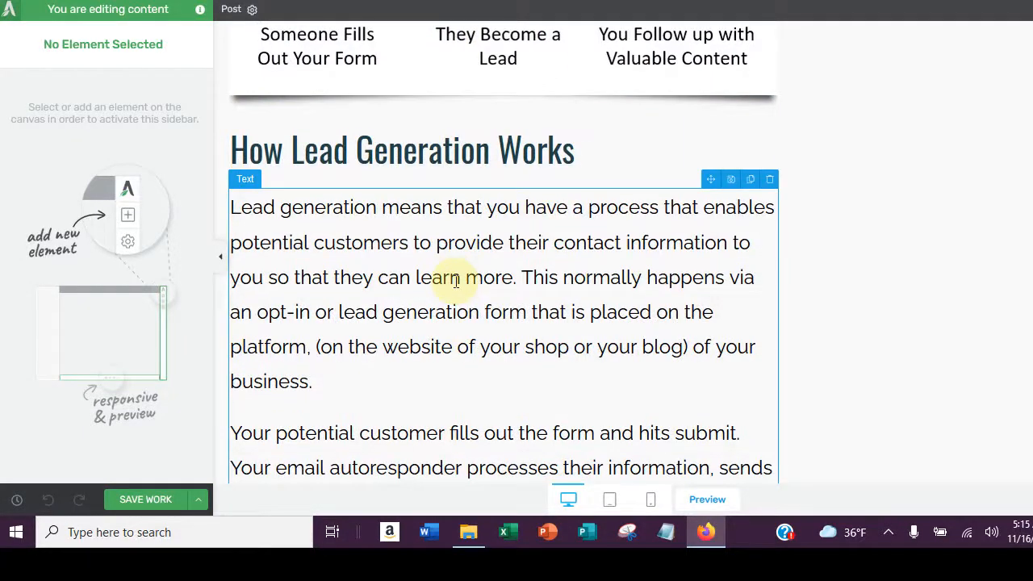
scroll(455, 281, "down", 8)
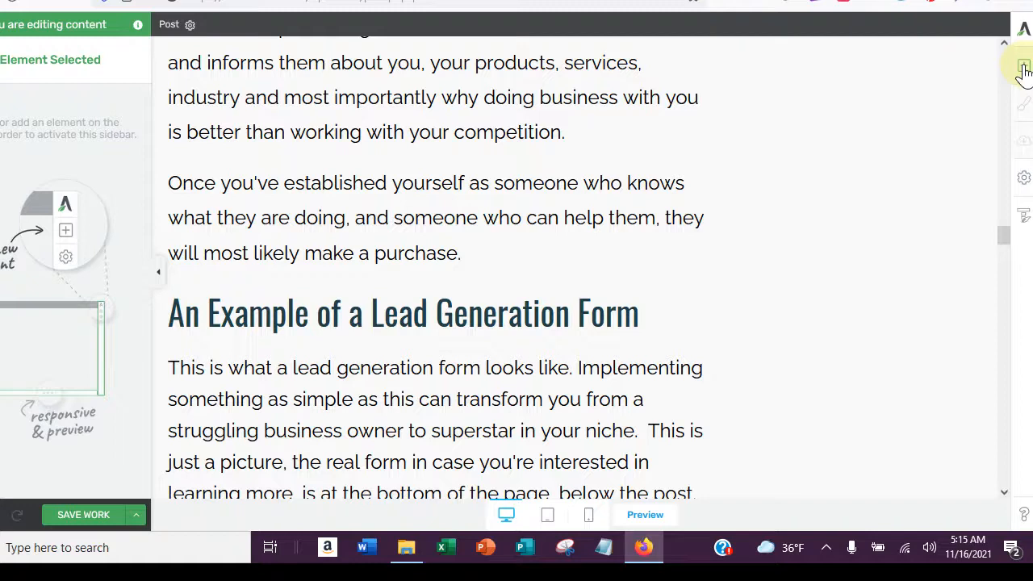
- Insert a Lead Generation element above the "An Example of a Lead Generation Form" heading using the Opt-in 04 template
left_click(1023, 69)
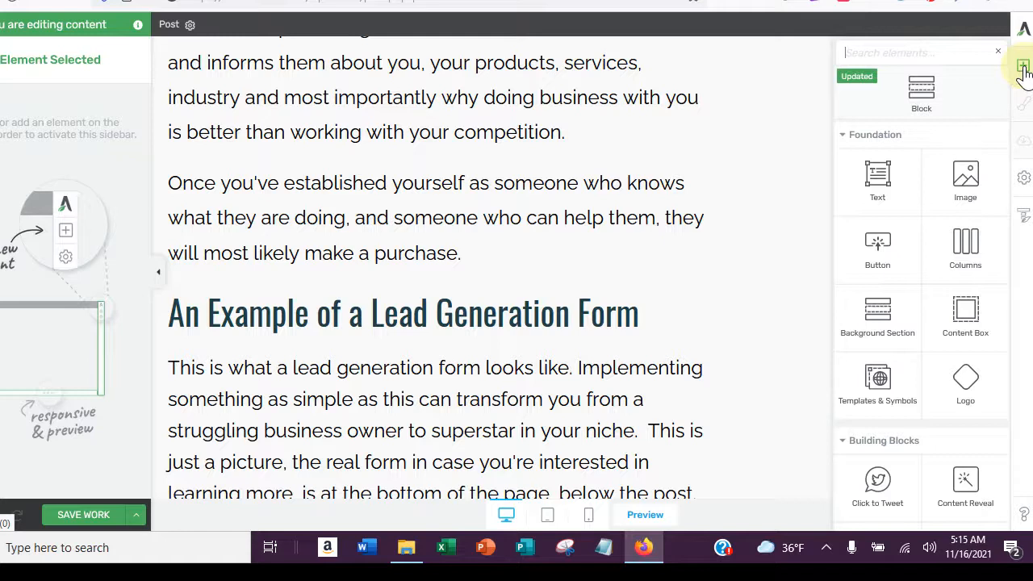
type("lead")
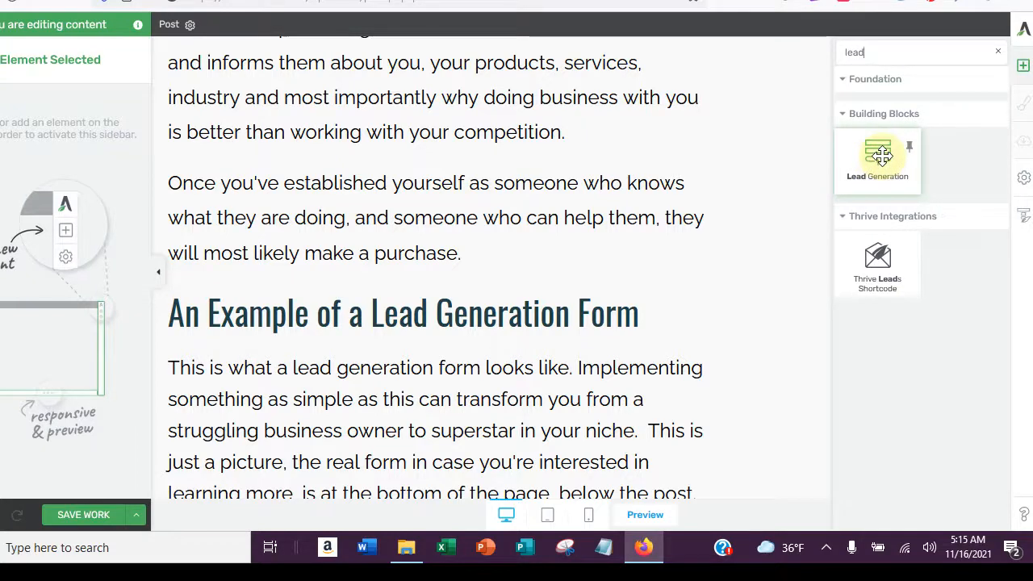
left_click_drag(882, 155, 505, 280)
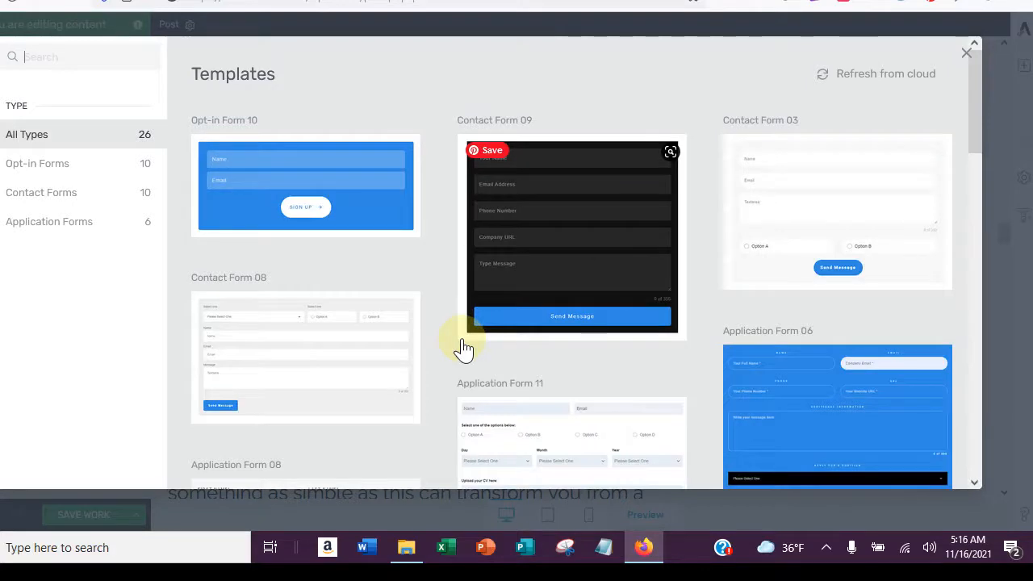
scroll(604, 290, "down", 5)
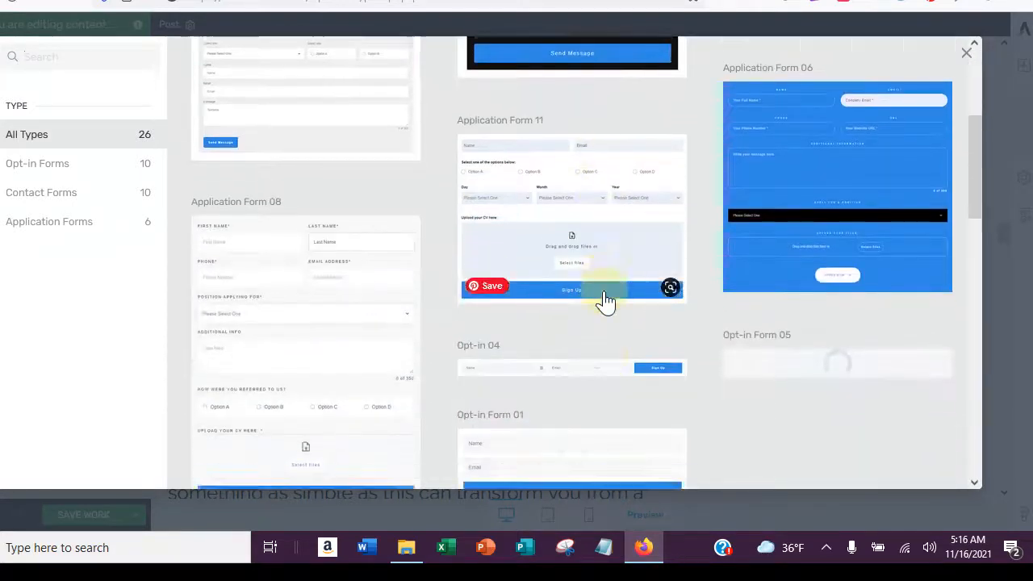
scroll(604, 292, "down", 2)
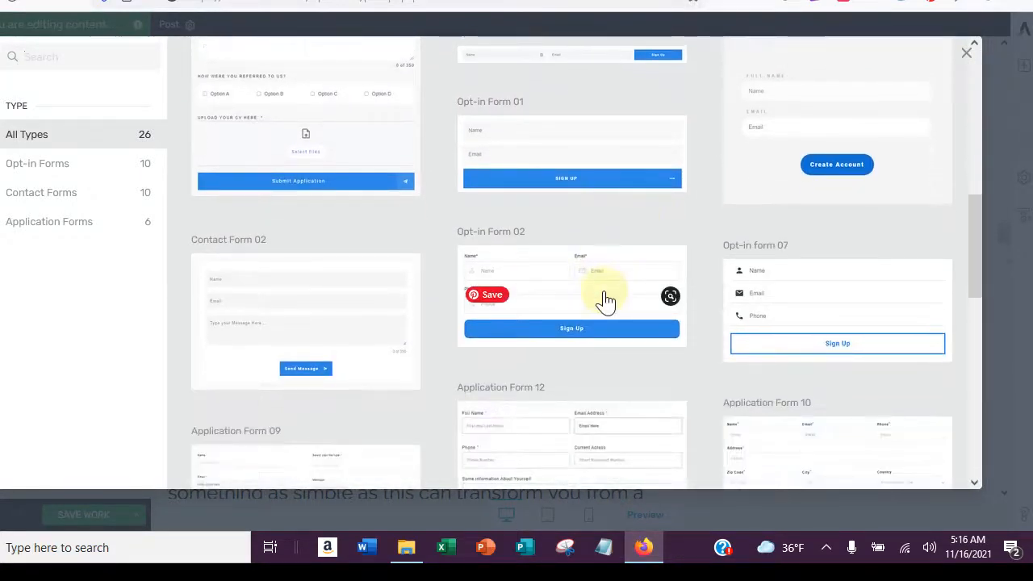
scroll(605, 301, "down", 1)
scroll(607, 300, "up", 4)
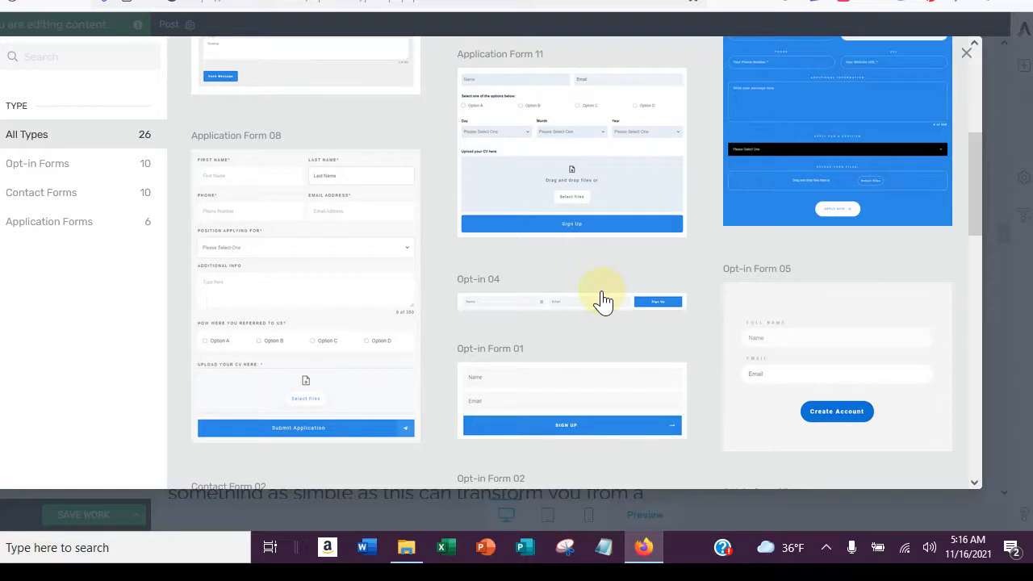
left_click(603, 294)
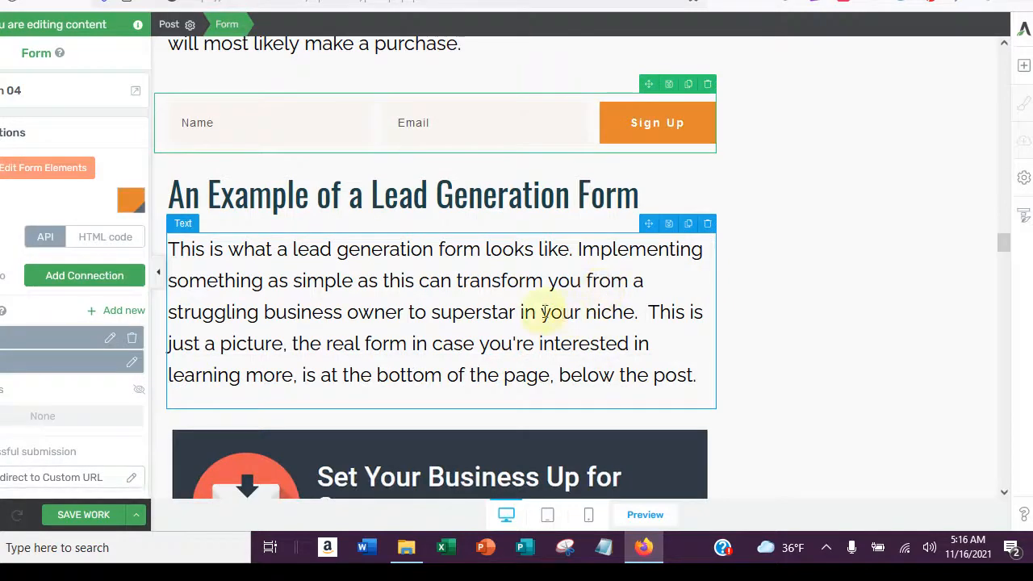
- Move the sign-up form directly above the "How Lead Generation Works" heading and select it
scroll(444, 202, "up", 2)
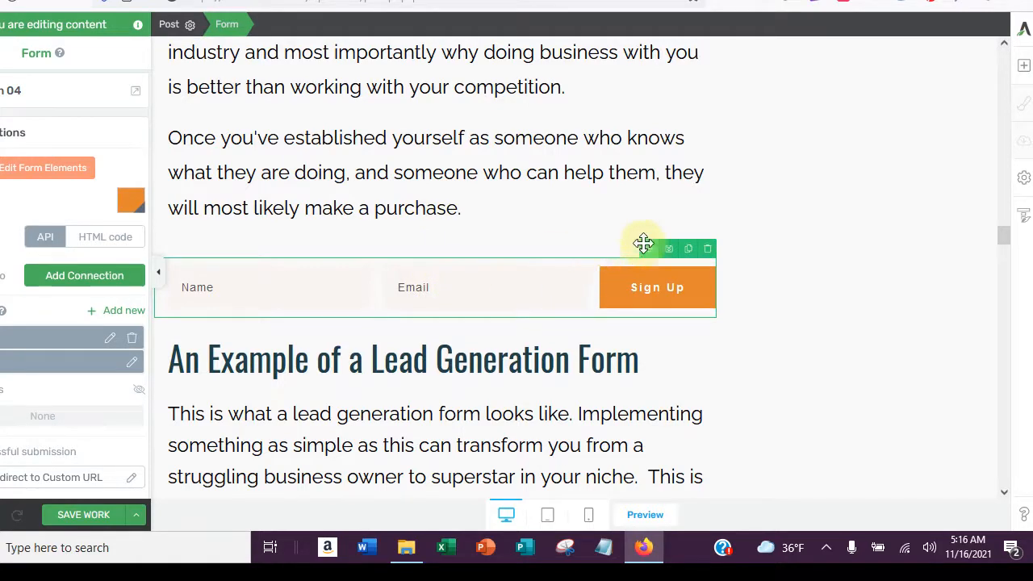
left_click_drag(648, 248, 490, 112)
left_click_drag(509, 193, 494, 125)
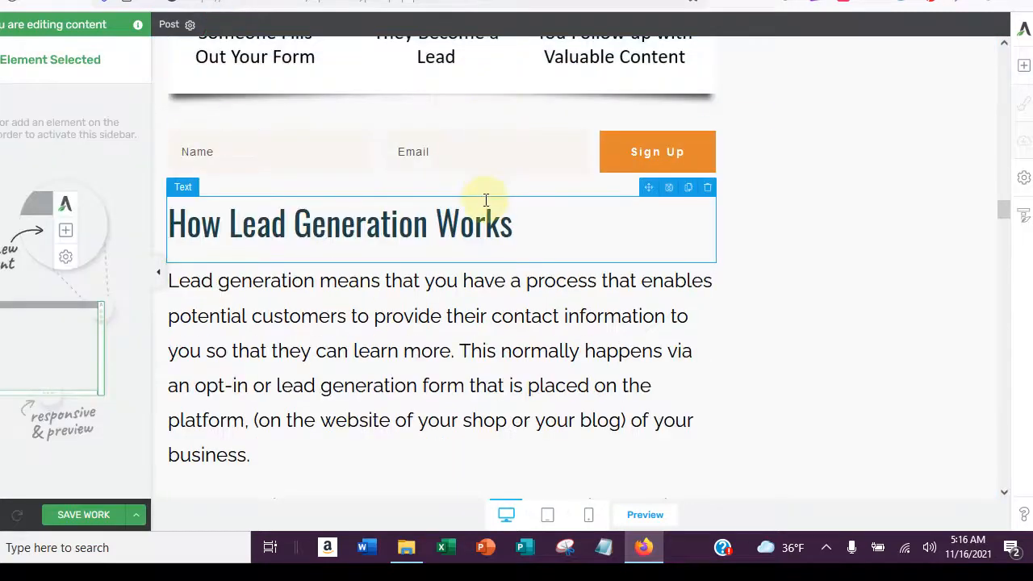
left_click(351, 157)
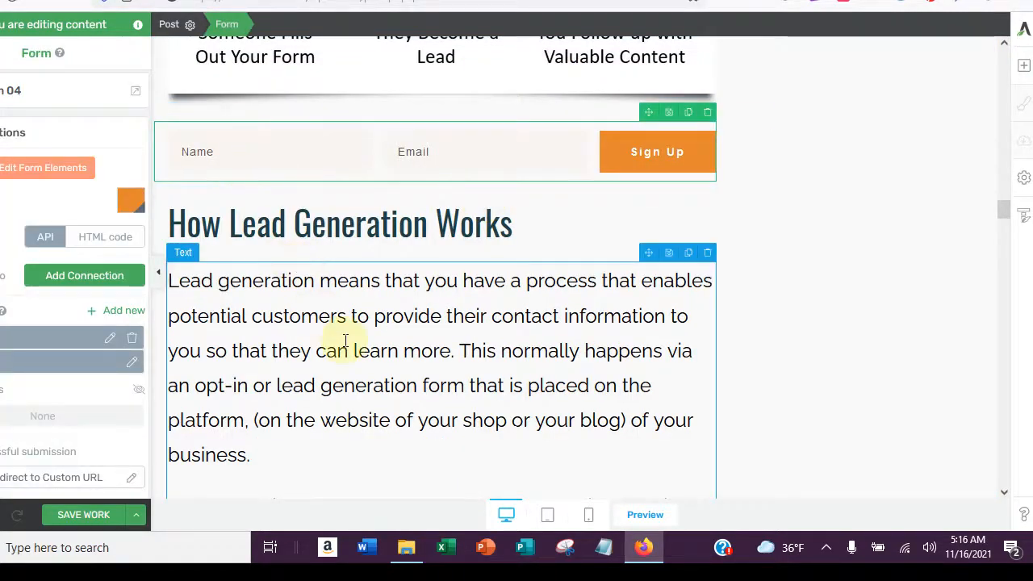
- Examine the "Set Your Business Up for Success" form picture further down the post, and return to the inserted sign-up form
scroll(344, 338, "down", 10)
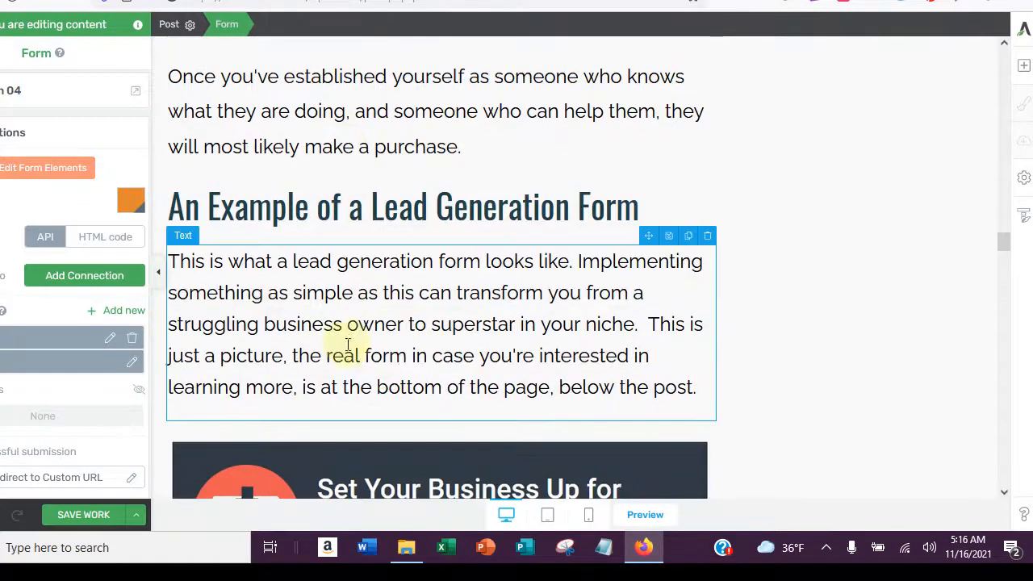
scroll(380, 345, "down", 4)
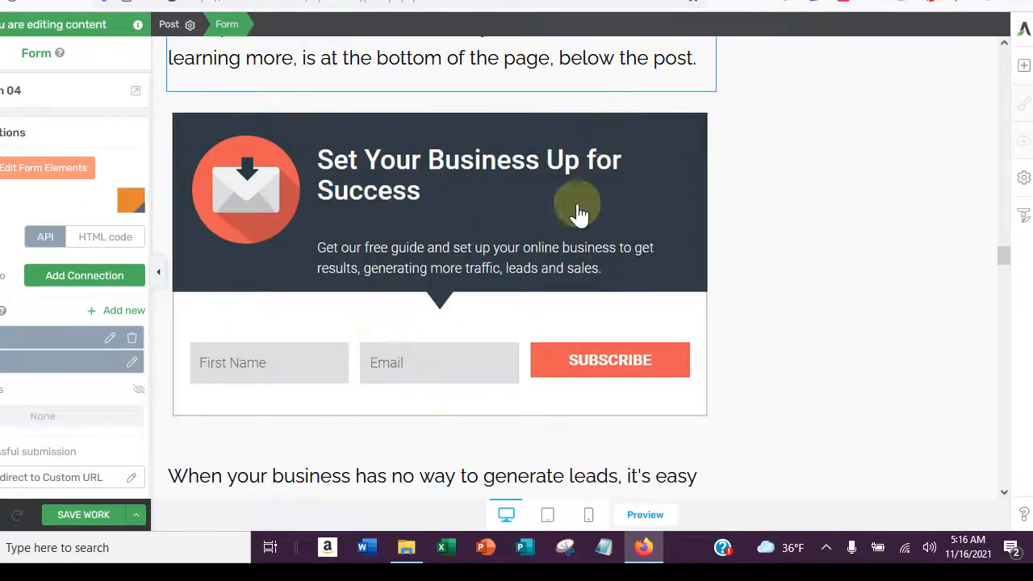
scroll(342, 342, "down", 2)
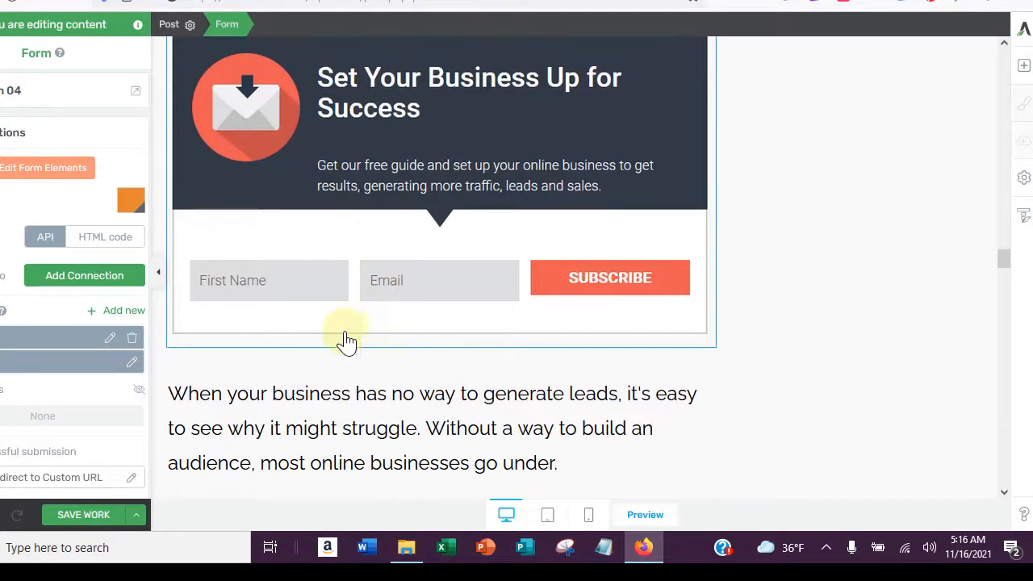
scroll(346, 330, "up", 3)
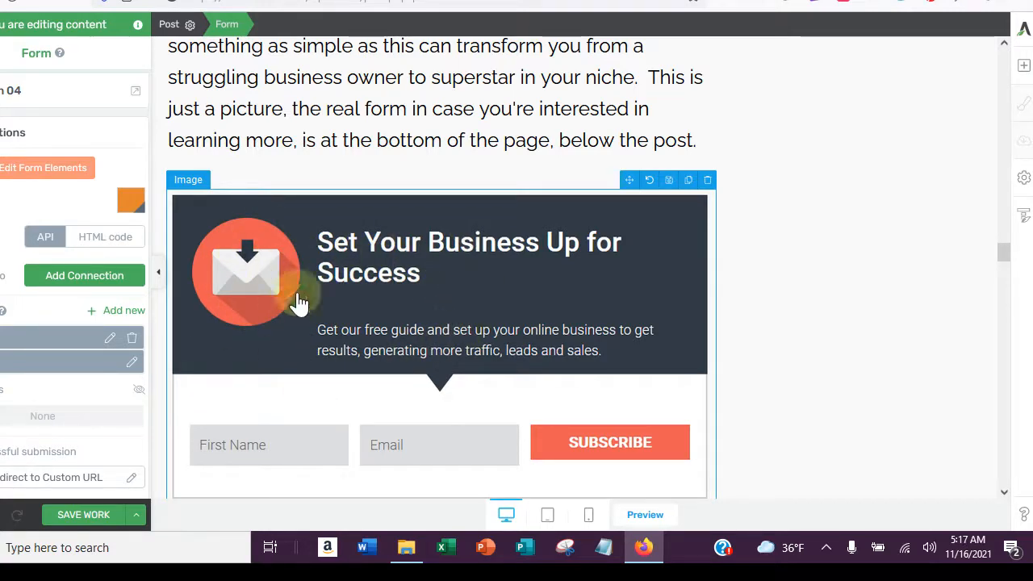
scroll(407, 323, "down", 2)
scroll(408, 323, "down", 1)
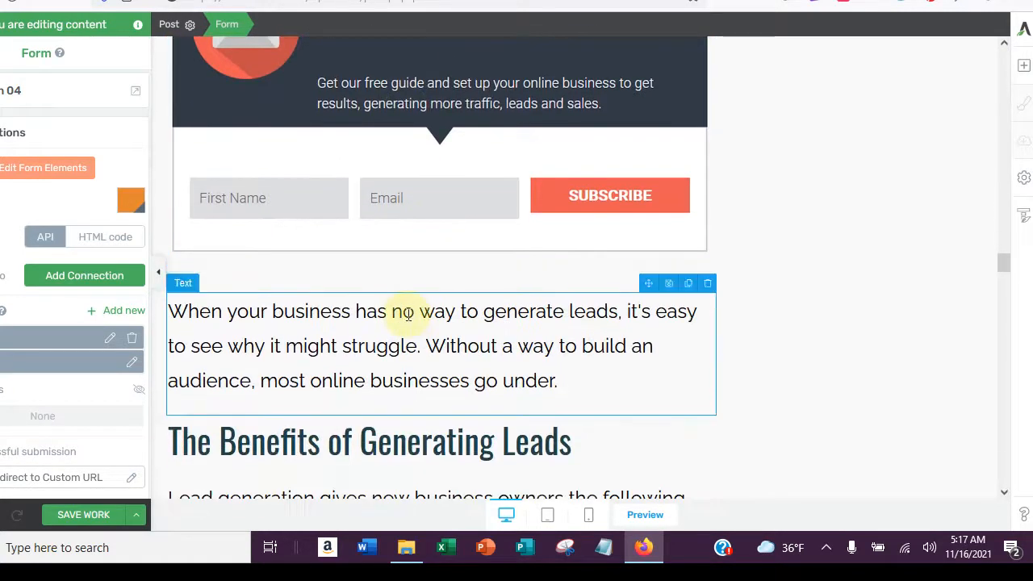
scroll(407, 323, "up", 5)
scroll(408, 323, "up", 10)
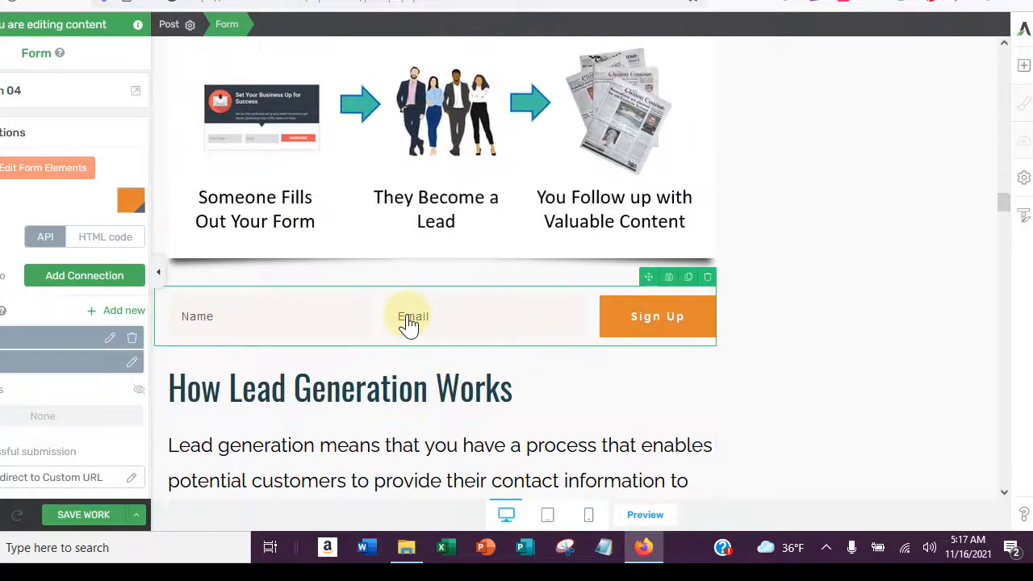
- Move the sign-up form above the "Most New Business Owners Do It Wrong" heading and place it inside a new Content Box
left_click_drag(648, 278, 450, 201)
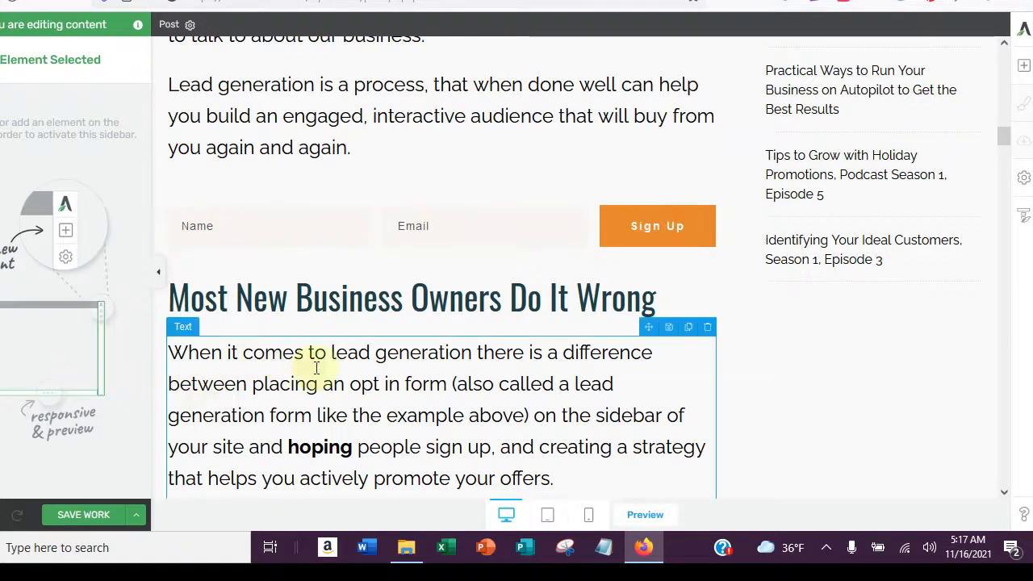
left_click(1022, 68)
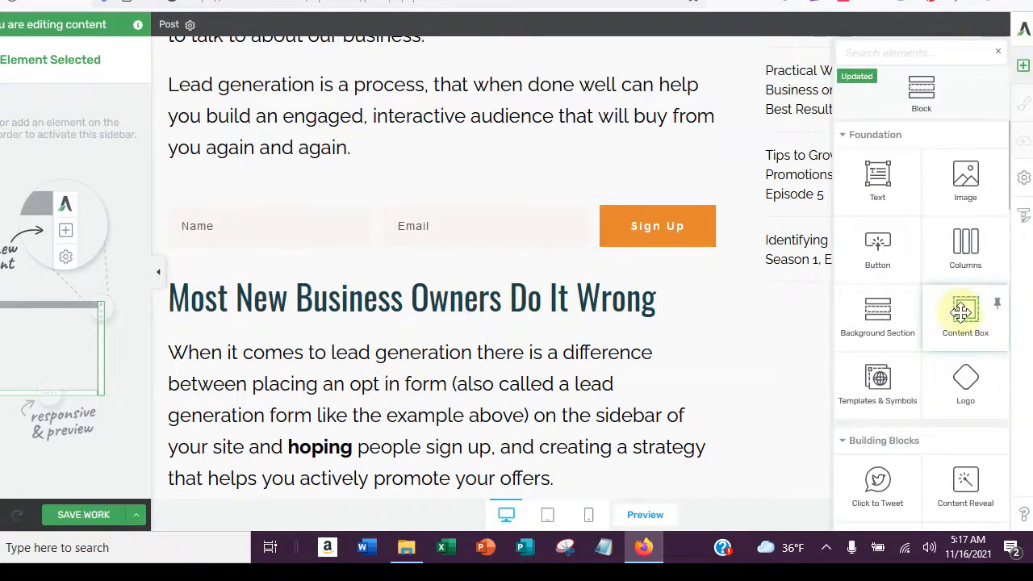
left_click_drag(959, 308, 383, 199)
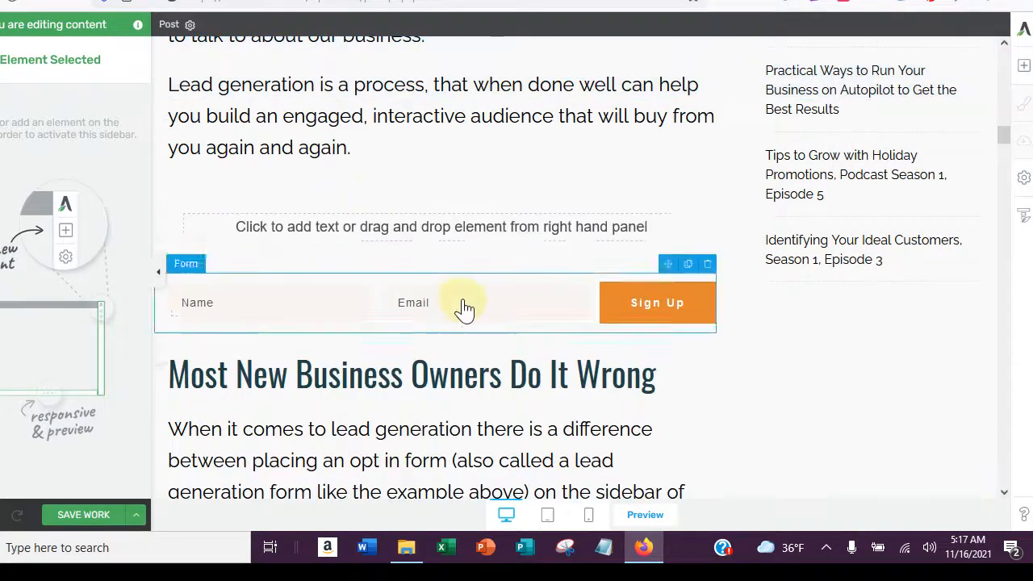
left_click(470, 305)
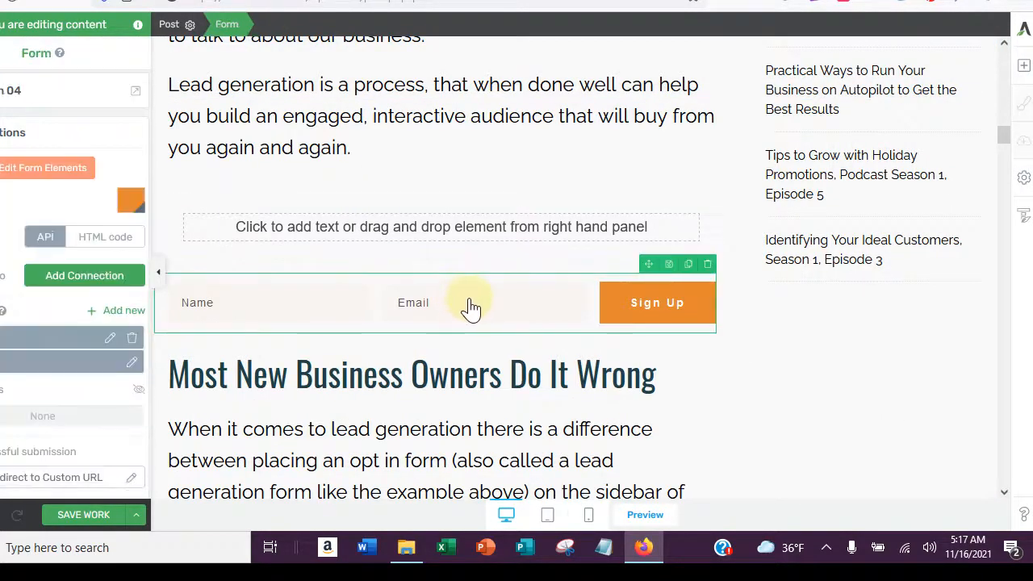
left_click_drag(648, 264, 583, 230)
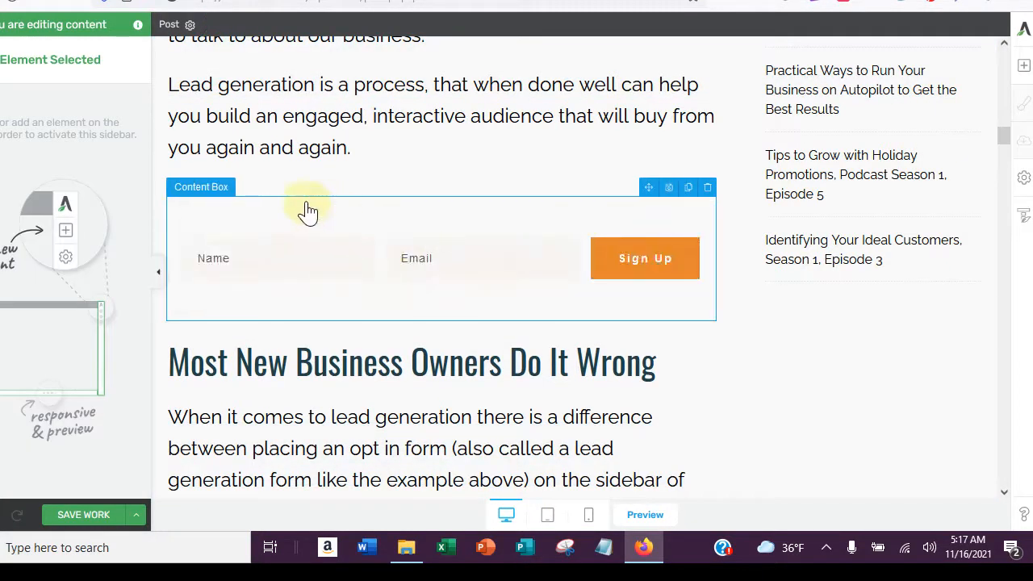
- Select the content box around the sign-up form and open its background style settings
left_click(280, 214)
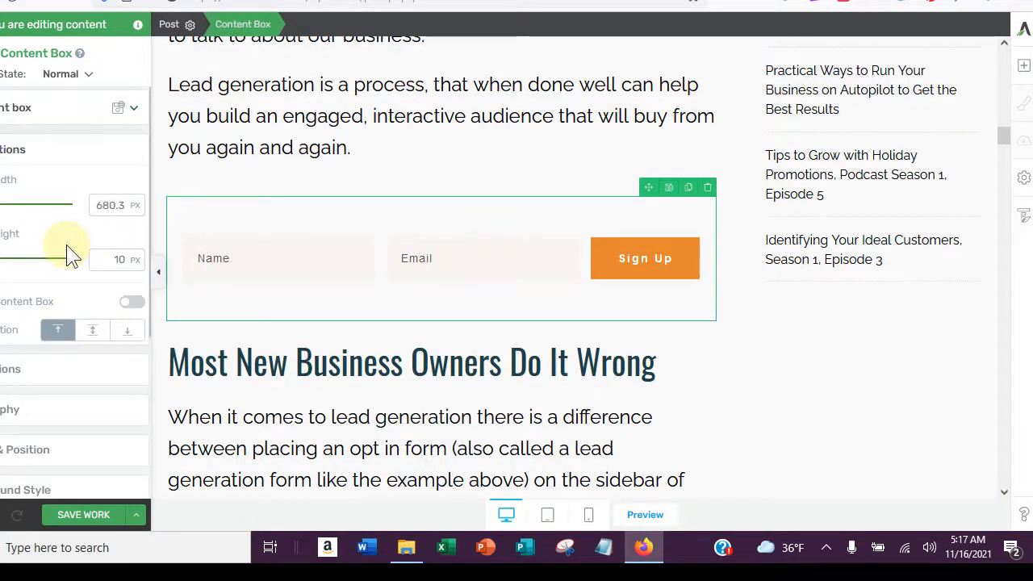
scroll(69, 402, "down", 2)
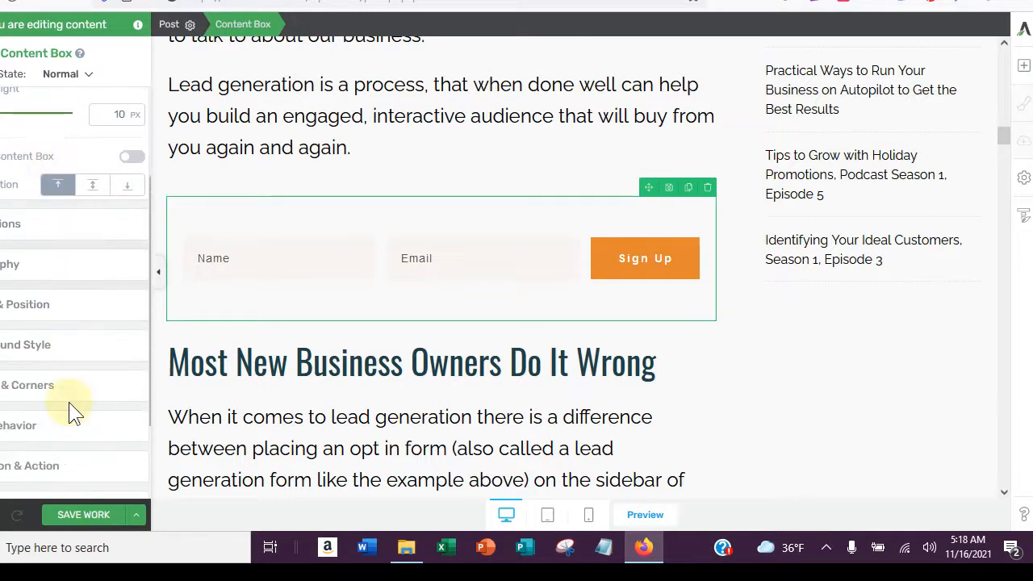
left_click(27, 353)
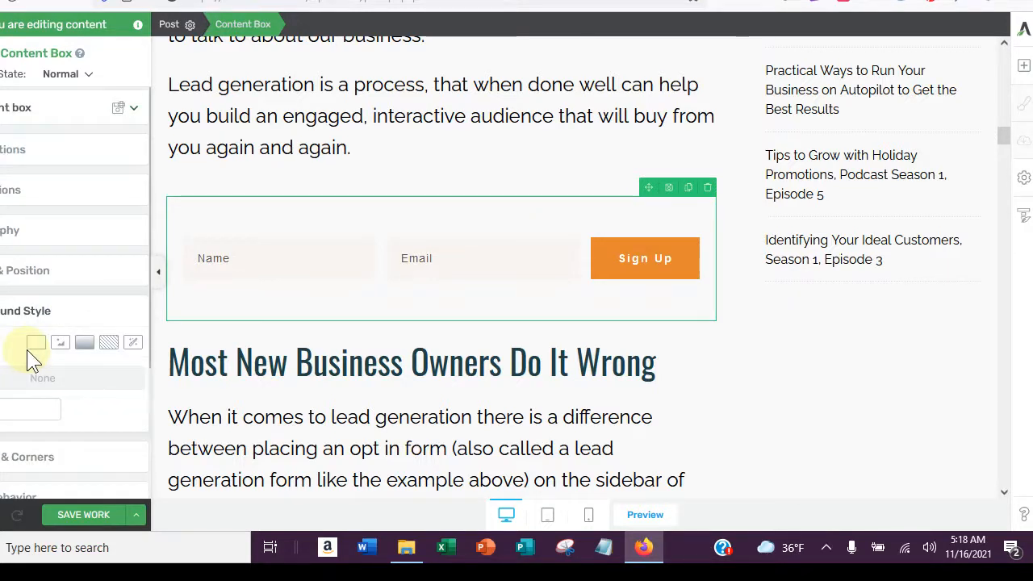
left_click(37, 345)
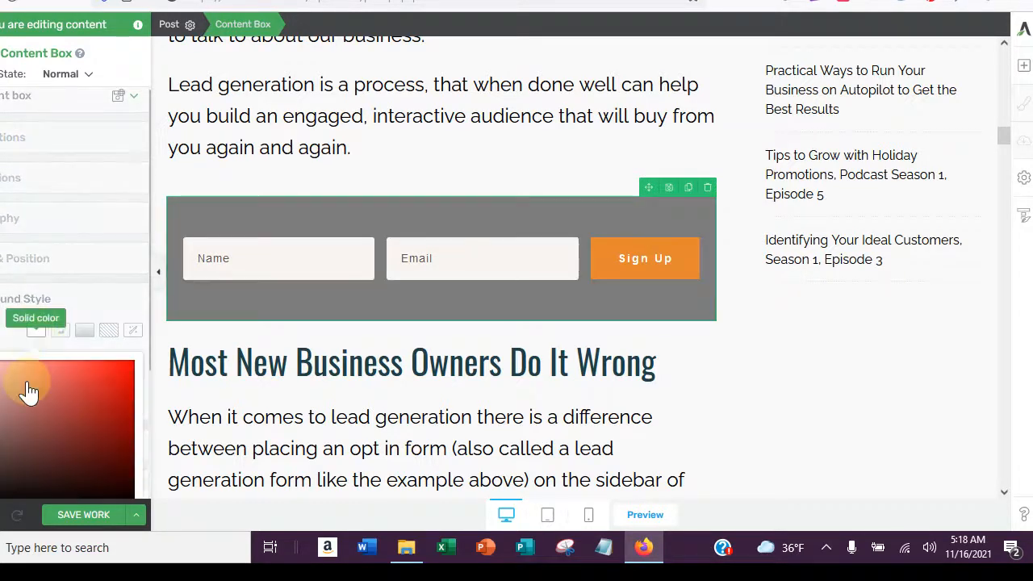
scroll(28, 392, "down", 3)
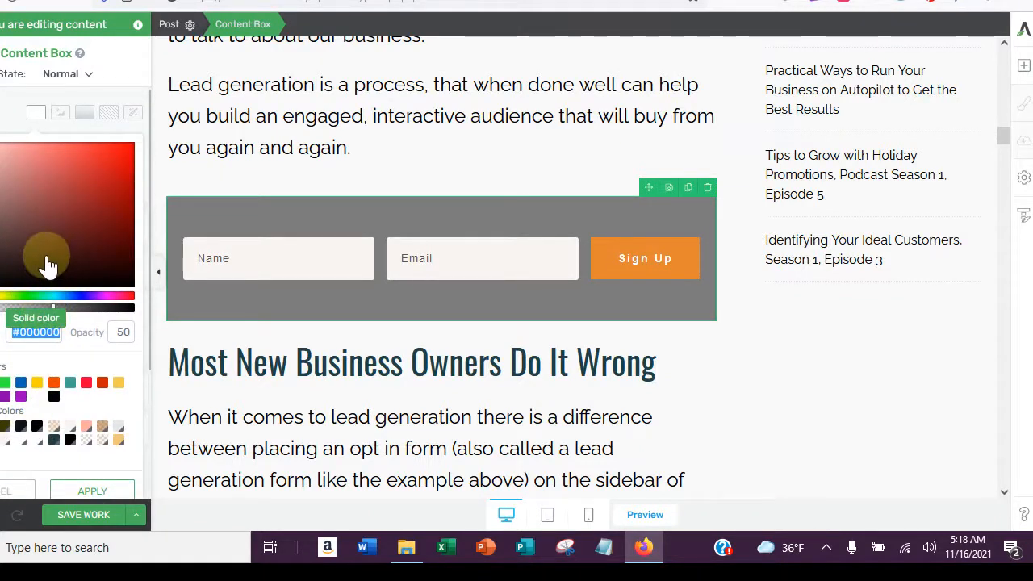
scroll(57, 262, "down", 1)
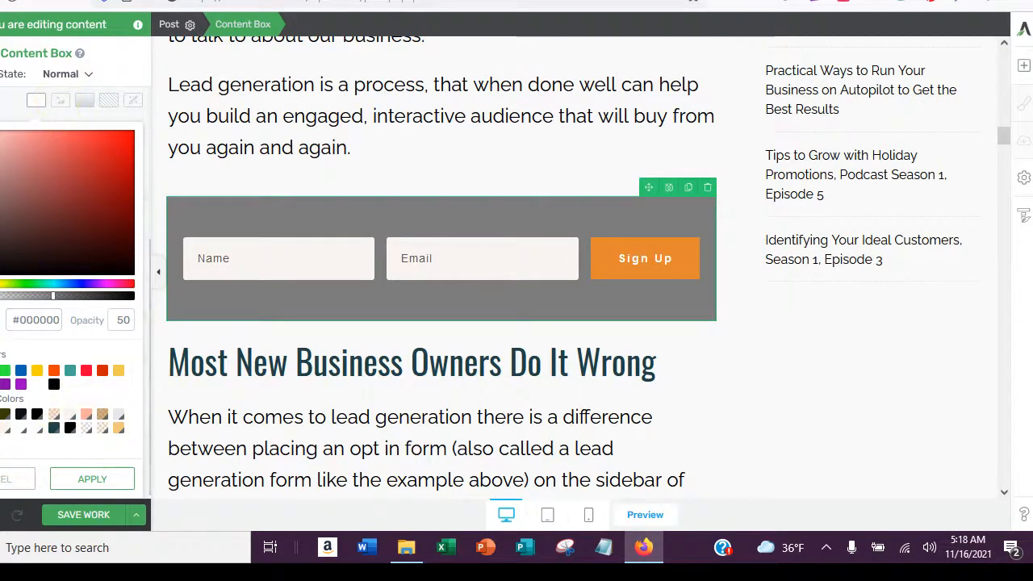
left_click(9, 479)
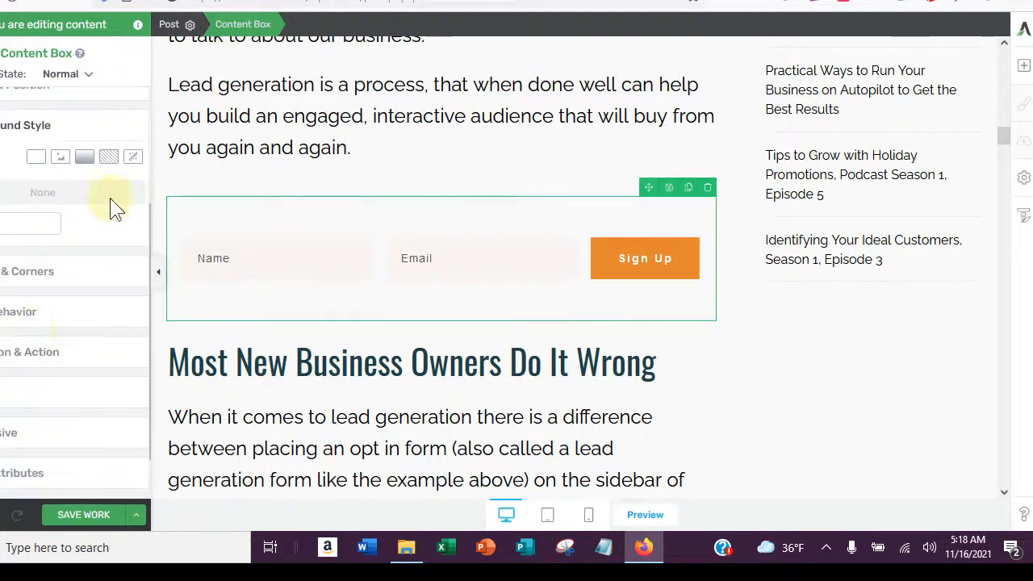
- Apply mock-004224.png from the media library as the content box's background image, repositioned vertically to show the laptop keyboard and camera
left_click(61, 159)
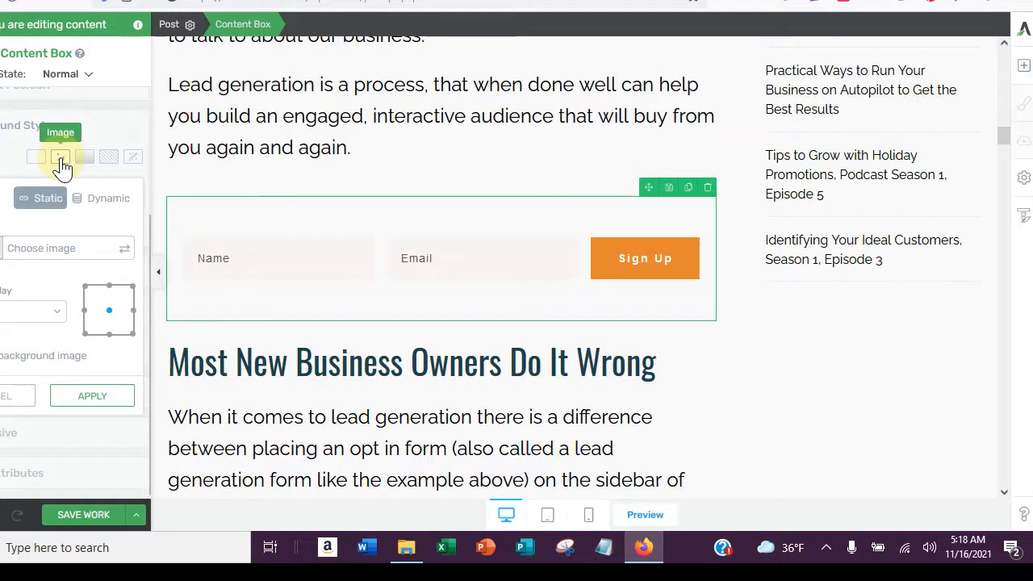
left_click(39, 251)
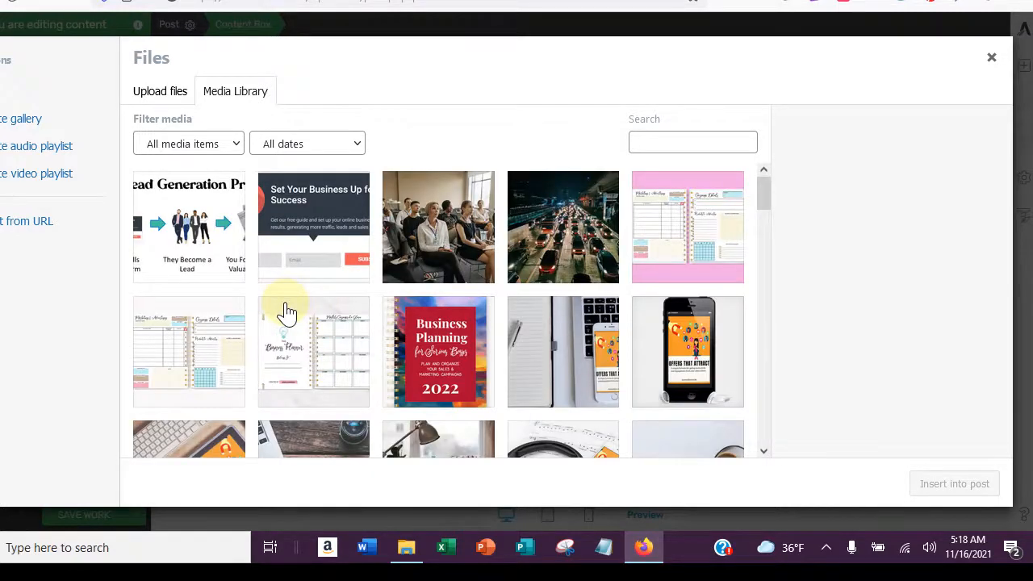
scroll(287, 313, "down", 1)
scroll(287, 313, "up", 1)
scroll(287, 313, "down", 1)
scroll(287, 313, "down", 2)
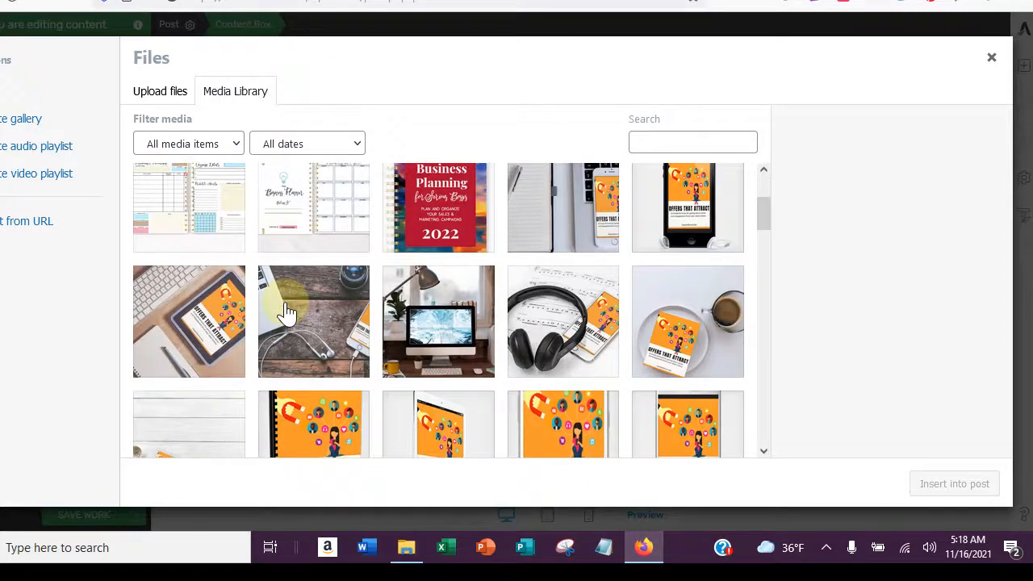
left_click(320, 336)
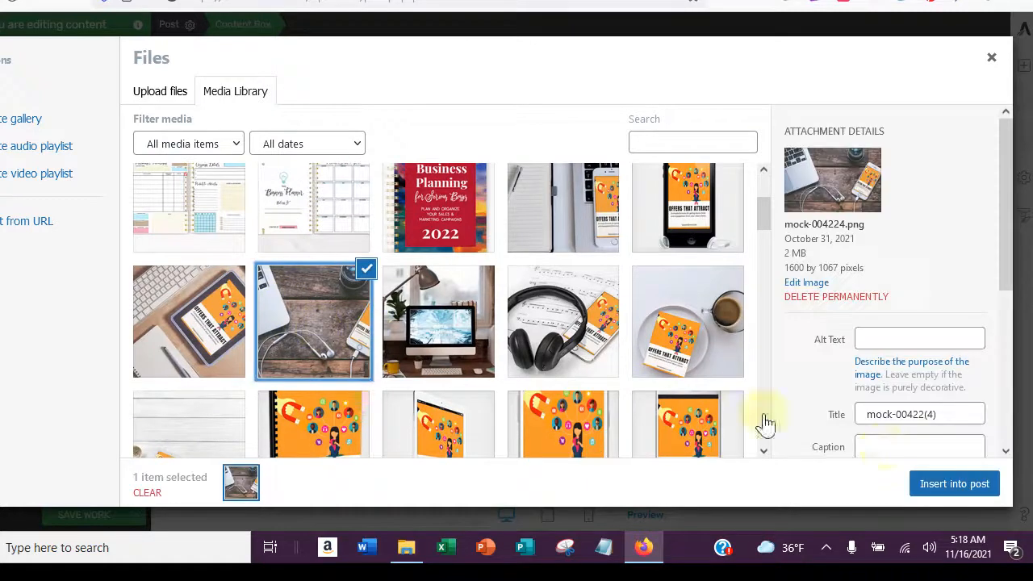
left_click(956, 484)
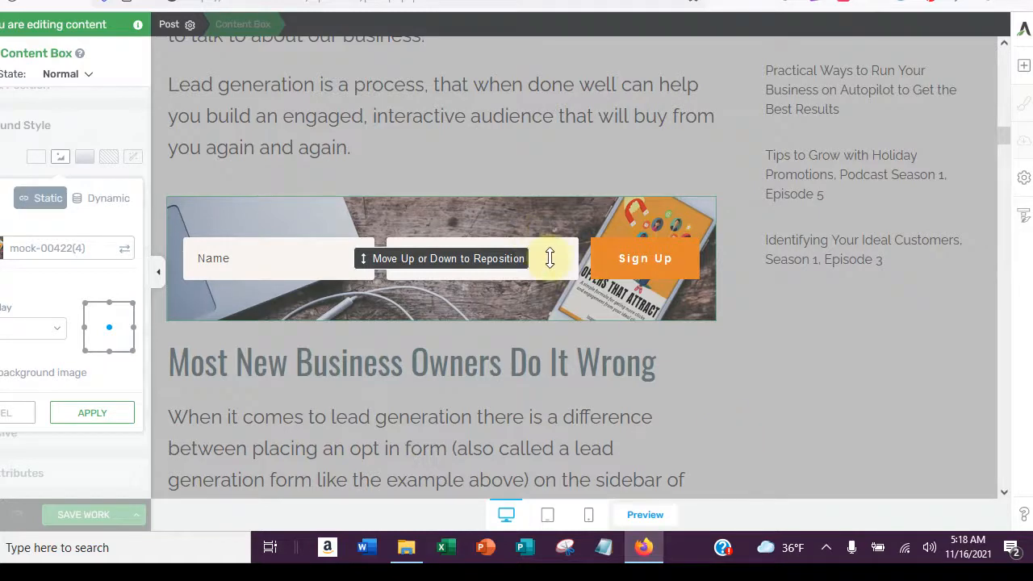
left_click_drag(404, 297, 426, 326)
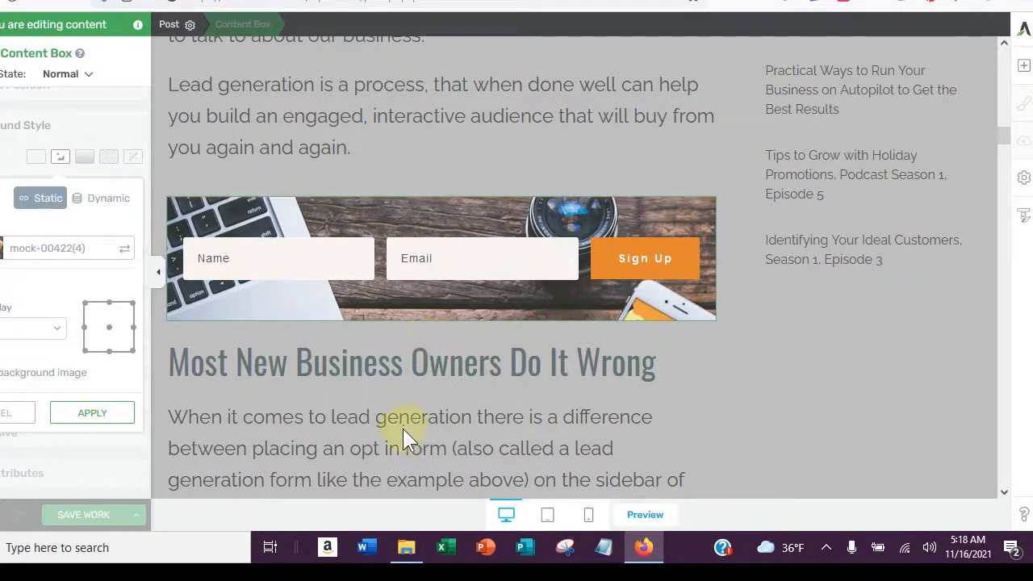
left_click(93, 413)
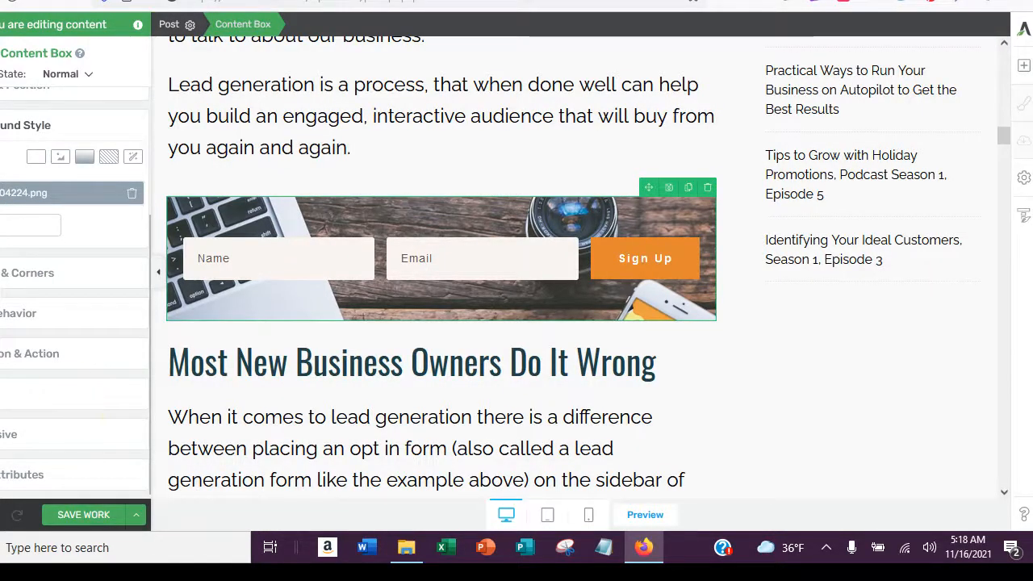
- Add a solid #171616 color layer over the content box's background image with an opacity of about 81
left_click(37, 161)
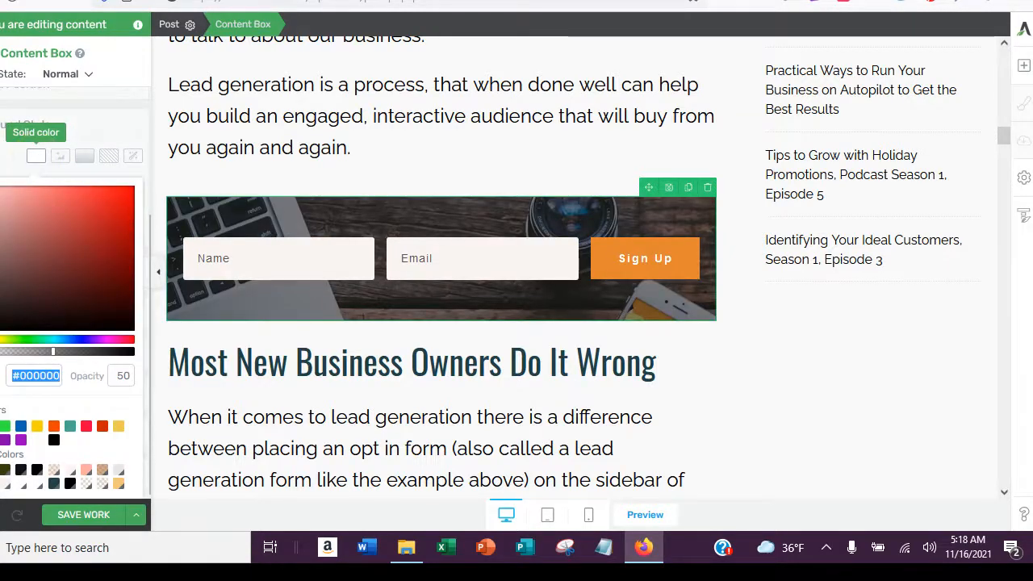
type("#171616")
scroll(118, 474, "down", 1)
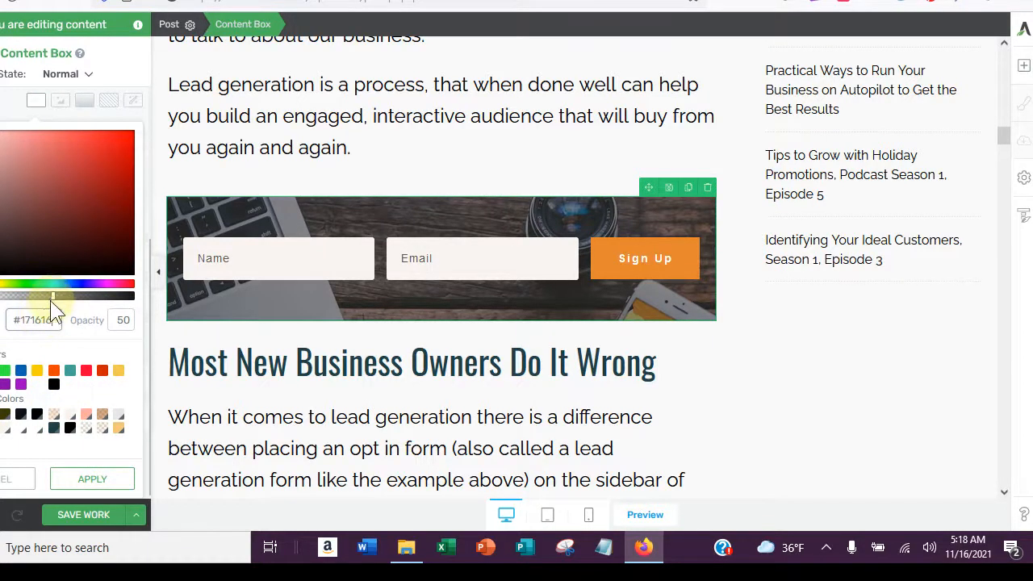
left_click_drag(56, 297, 93, 301)
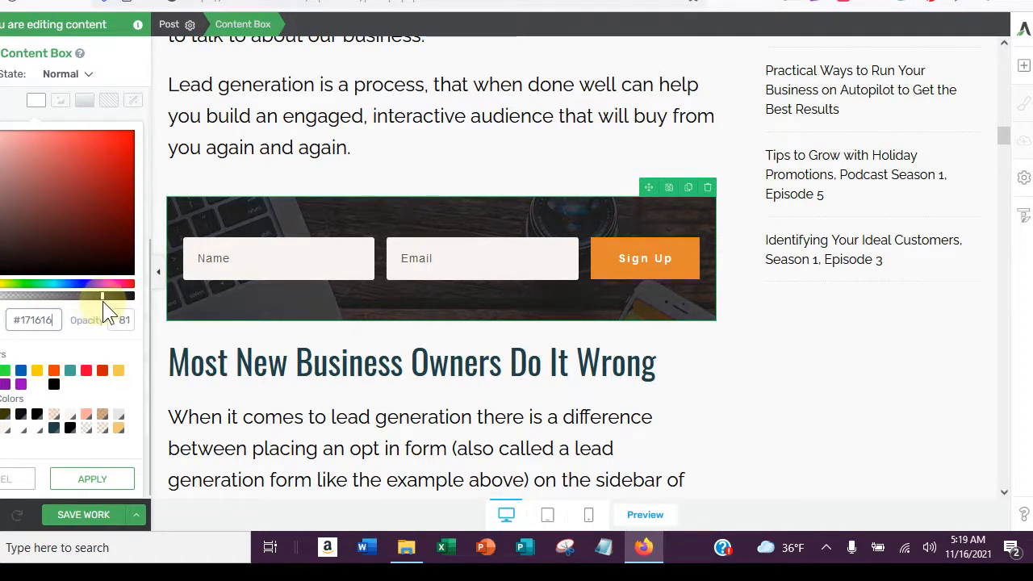
mouse_move(102, 301)
left_mouse_down()
mouse_move(12, 300)
mouse_move(115, 301)
mouse_move(24, 300)
mouse_move(100, 310)
left_mouse_up()
left_click_drag(99, 310, 105, 311)
left_click(91, 480)
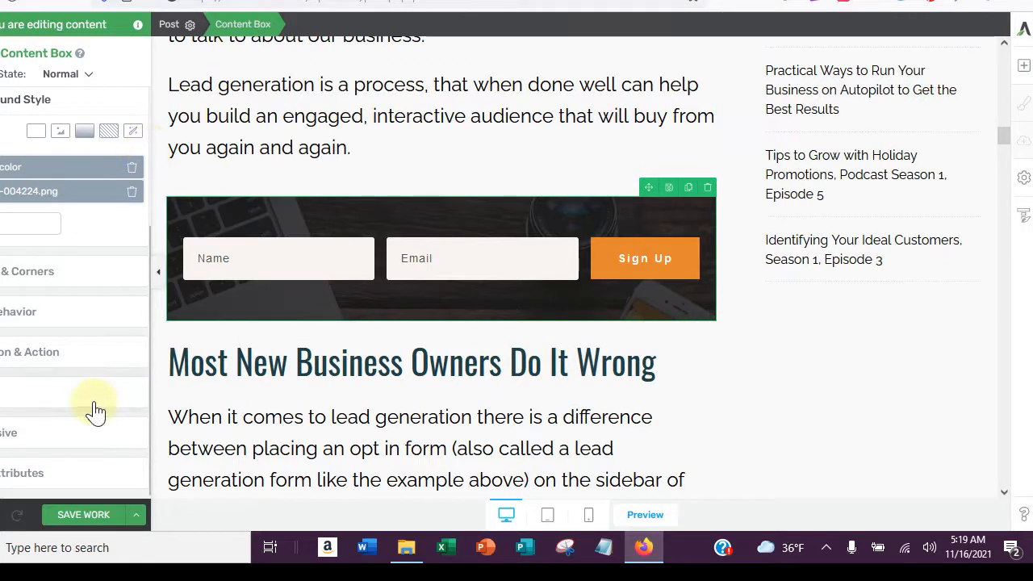
- Add a text element above the form fields inside the content box reading "Sign up and learn more!"
left_click(1023, 67)
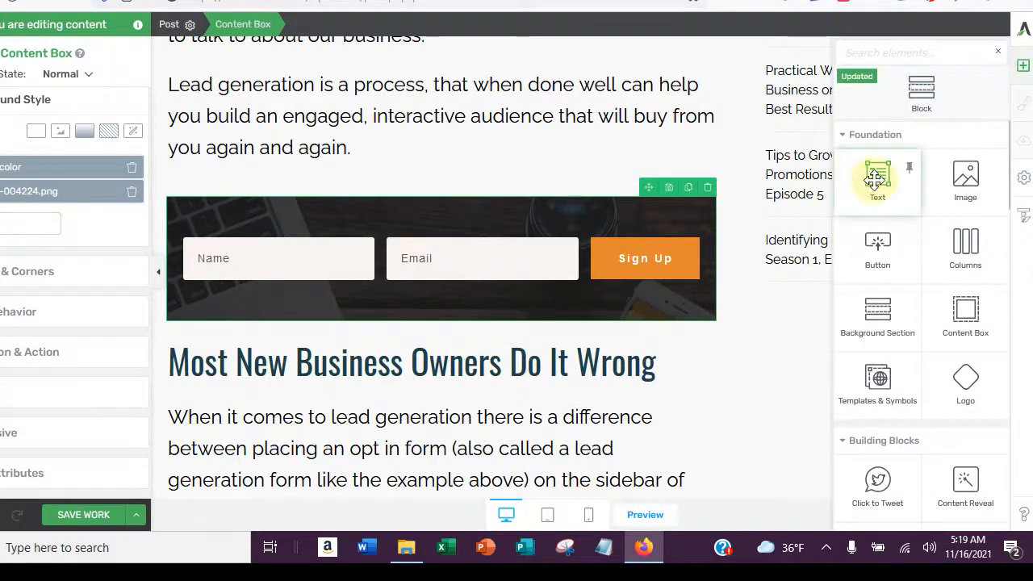
left_click_drag(877, 180, 565, 242)
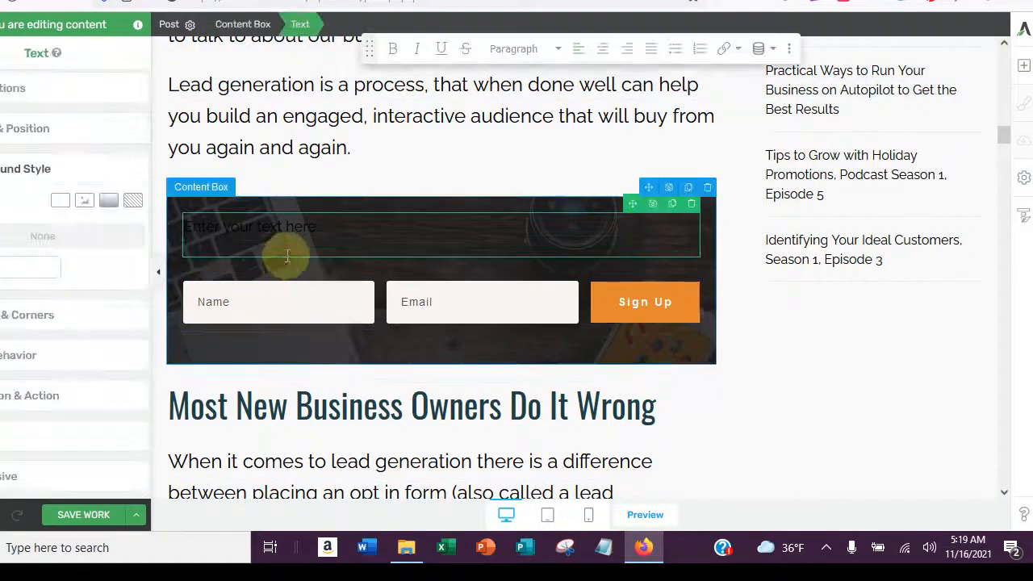
left_click_drag(329, 230, 178, 257)
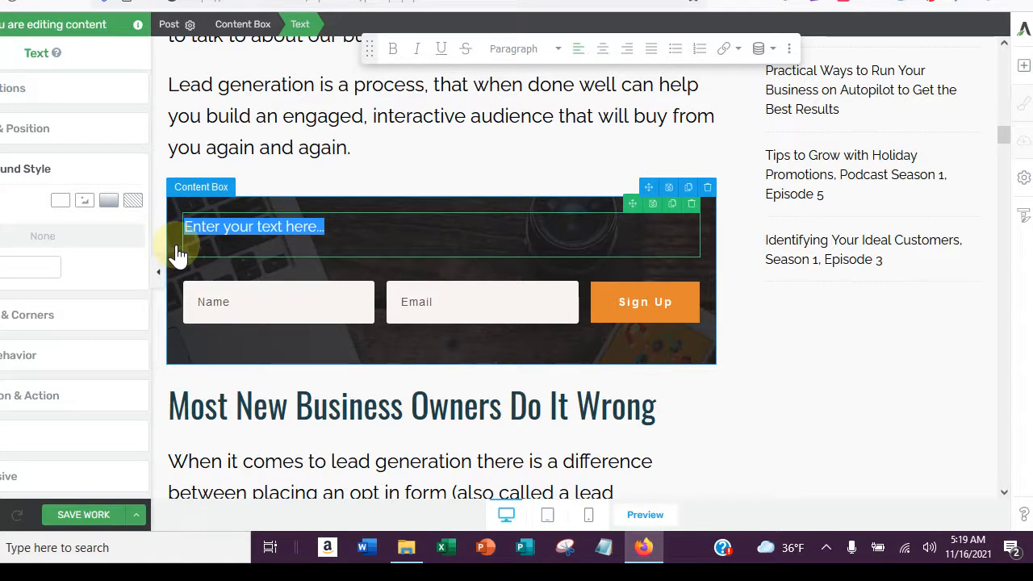
key("BackSpace")
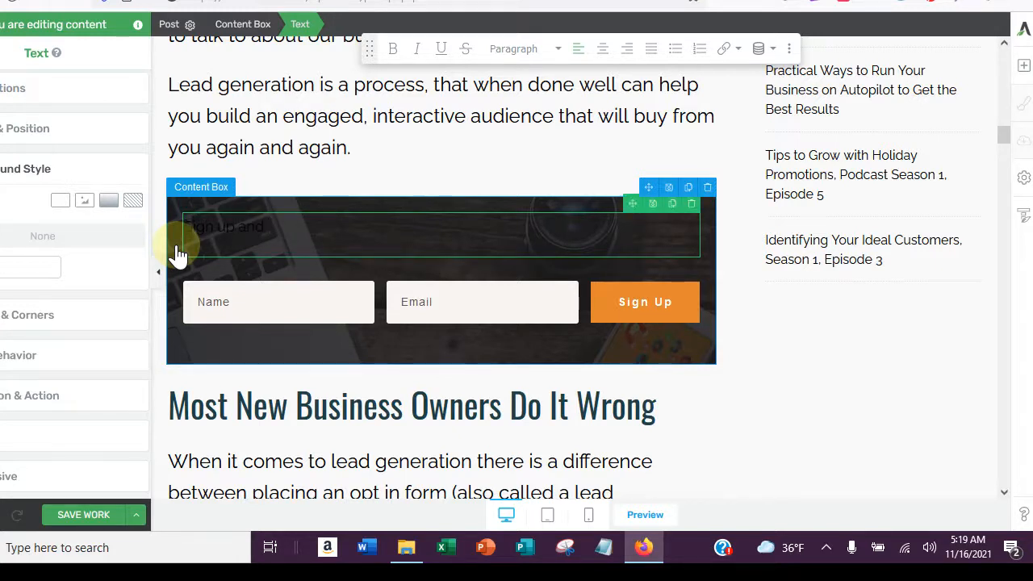
type("Sign up and learn mor")
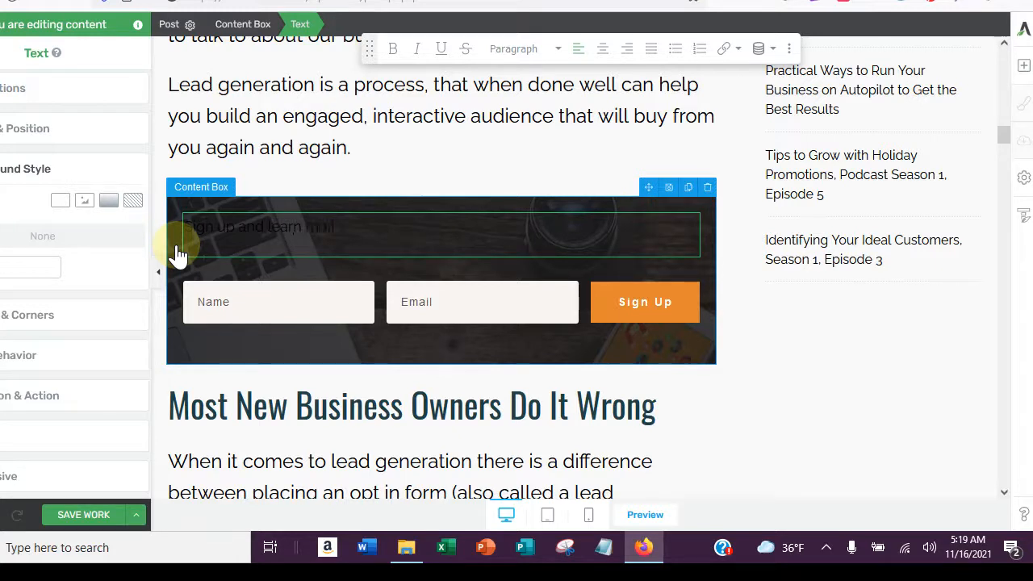
type("e!")
- Format the "Sign up and learn more!" text as Heading 4 and remove its bold styling
left_click_drag(355, 220, 173, 225)
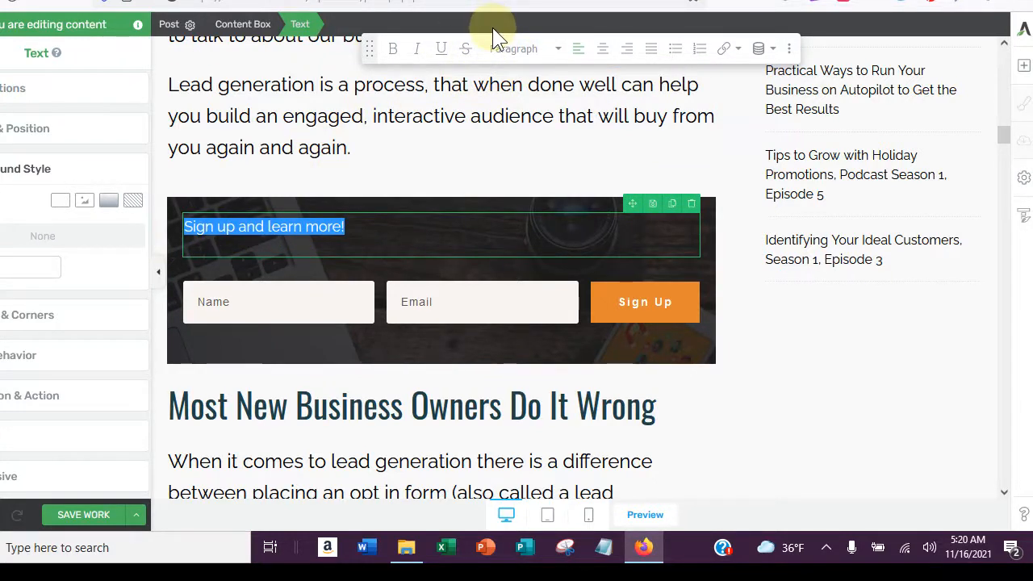
left_click(513, 51)
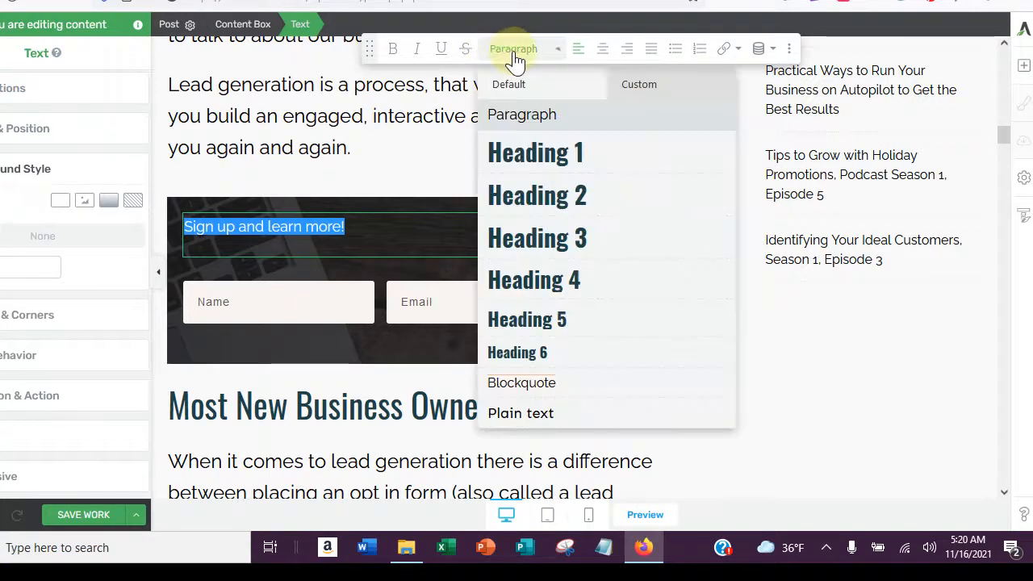
left_click(531, 279)
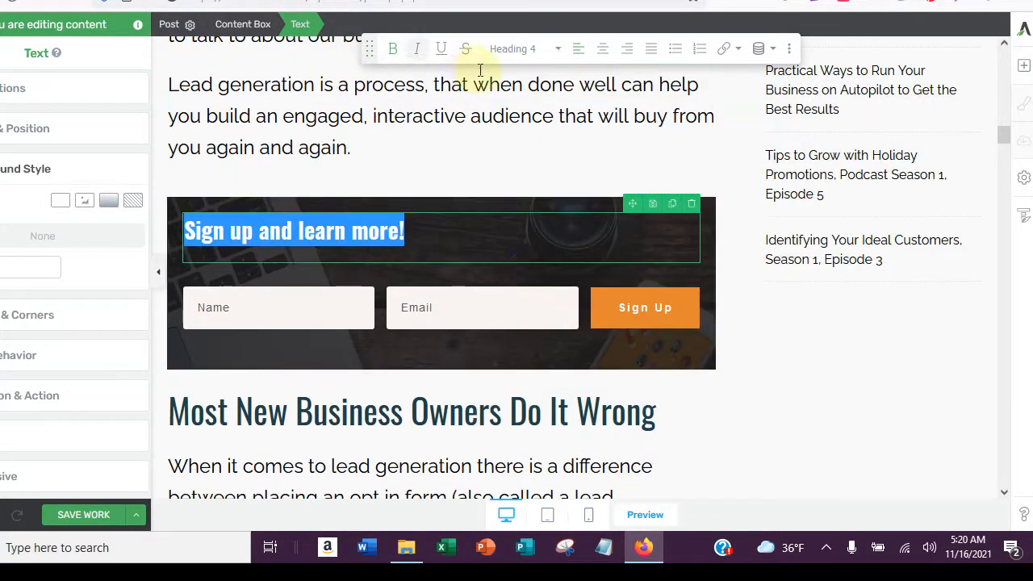
left_click(393, 49)
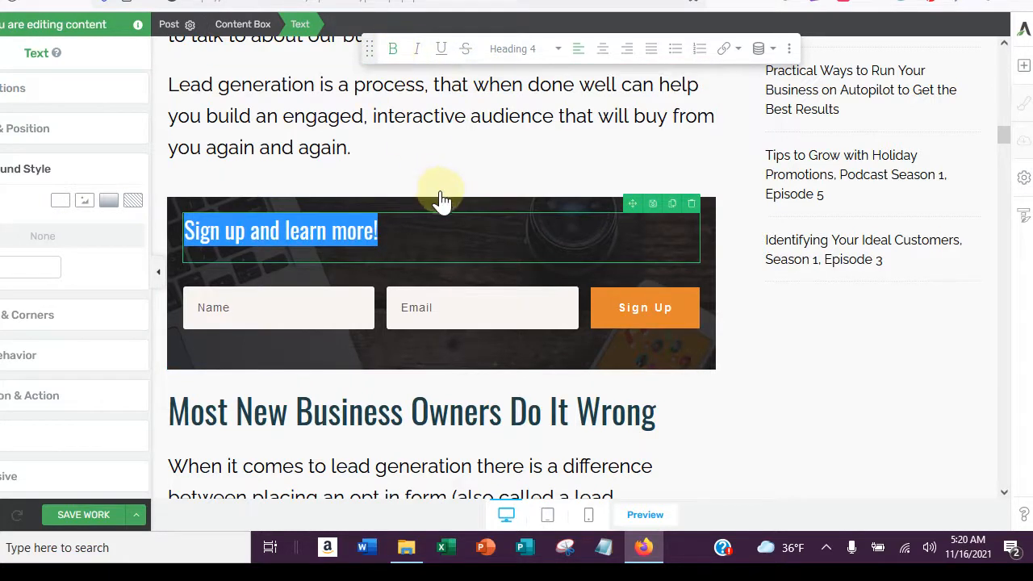
left_click(389, 232)
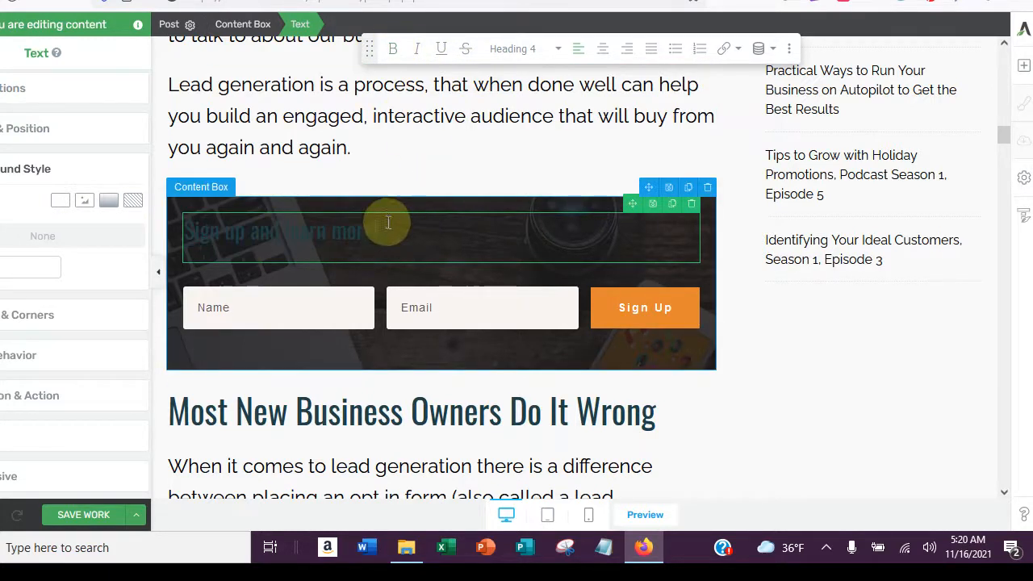
- Color the "Sign up and learn more!" heading white (#ffffff) and set the spacing below it to 0 px
left_click_drag(388, 223, 181, 230)
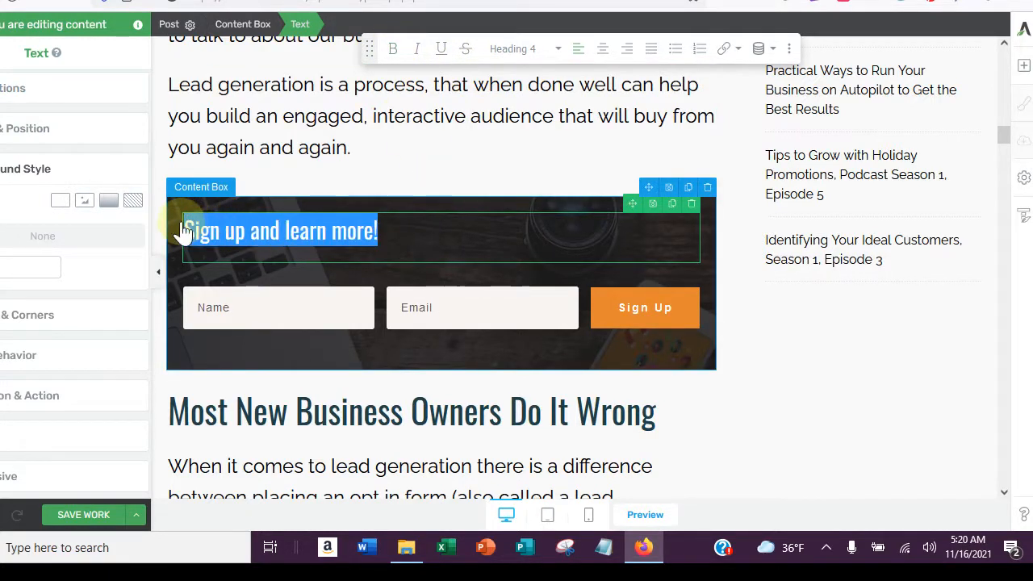
left_click(23, 90)
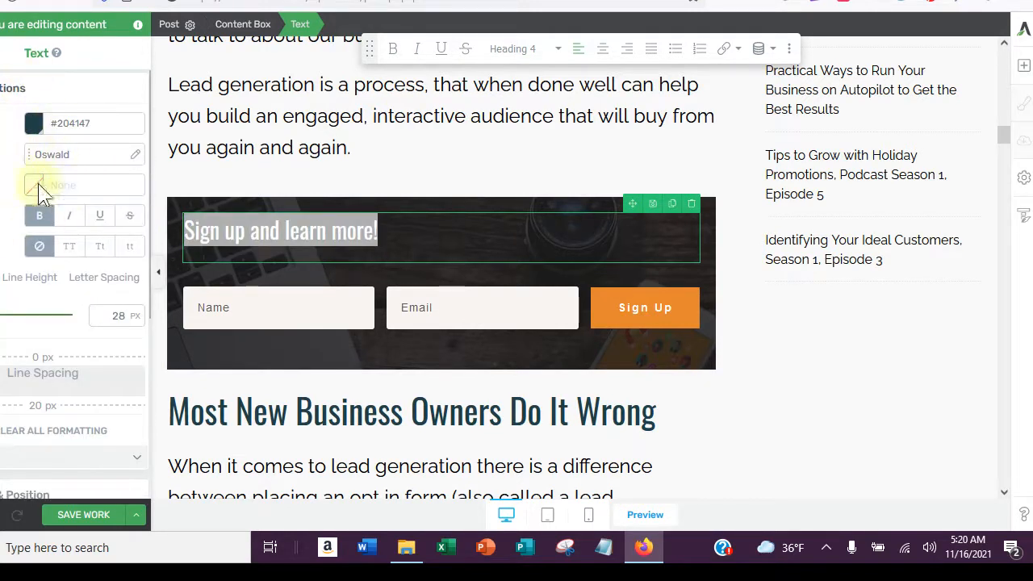
left_click(33, 126)
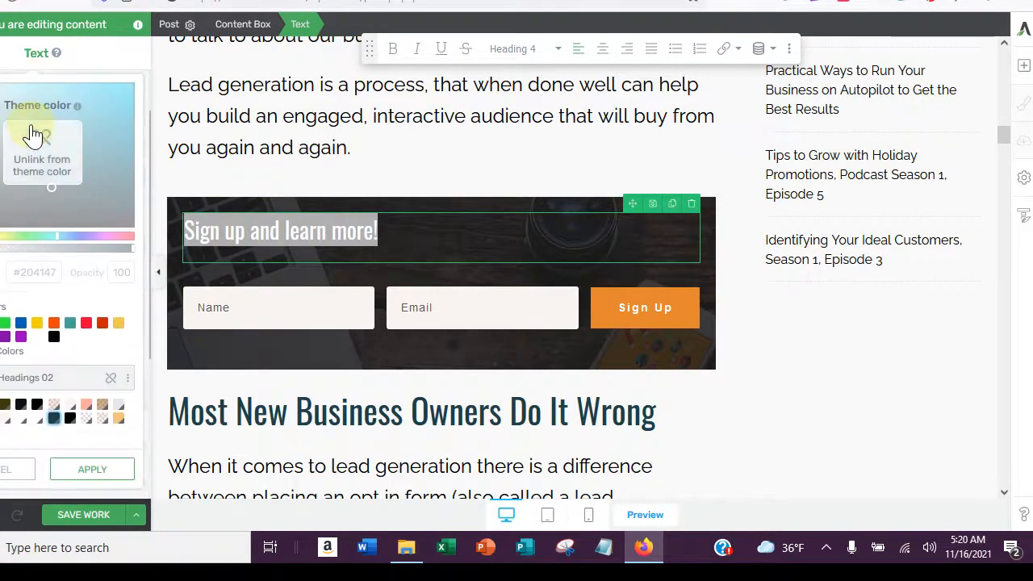
left_click(38, 336)
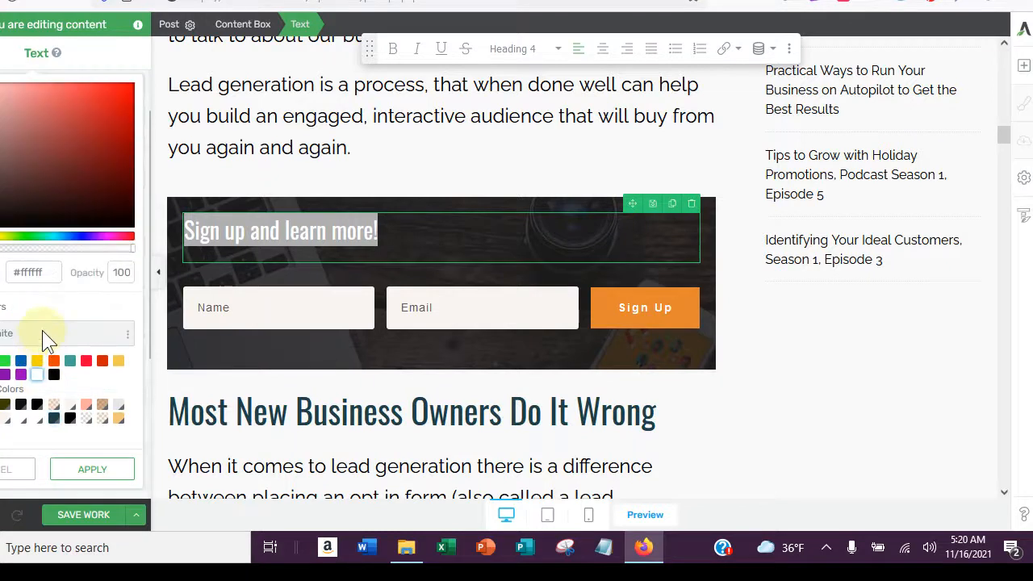
left_click(95, 471)
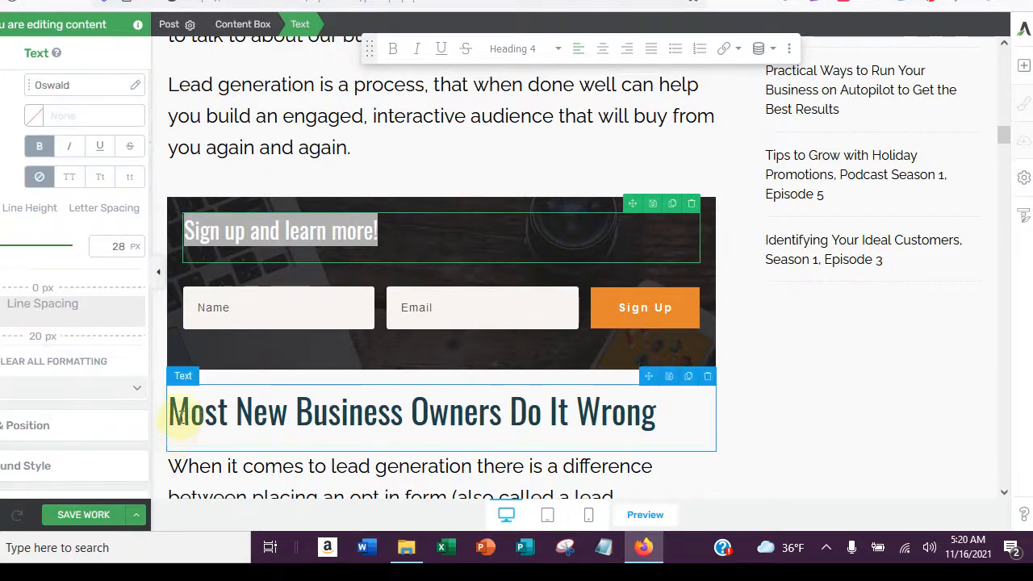
left_click(449, 219)
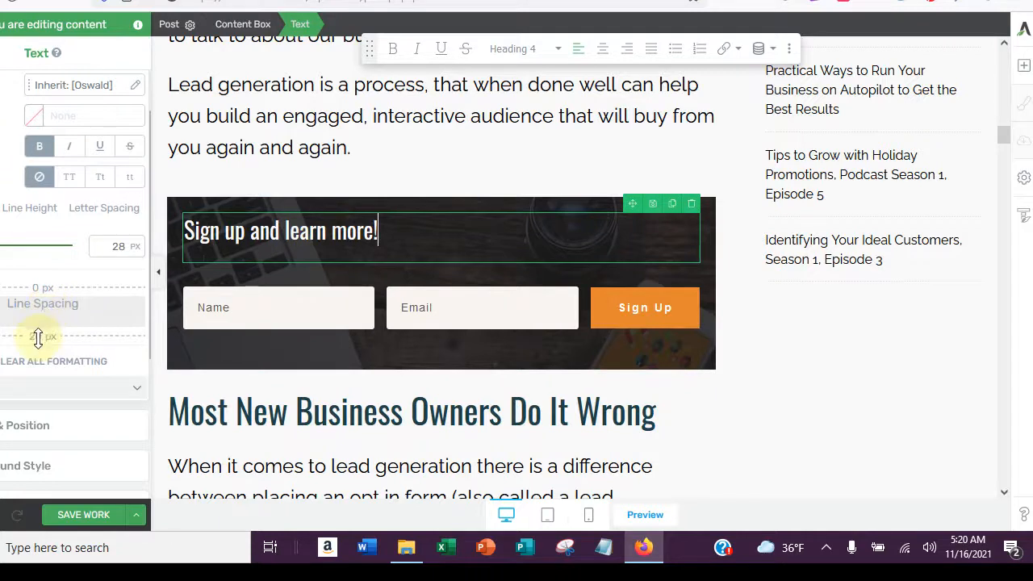
left_click_drag(36, 337, 37, 306)
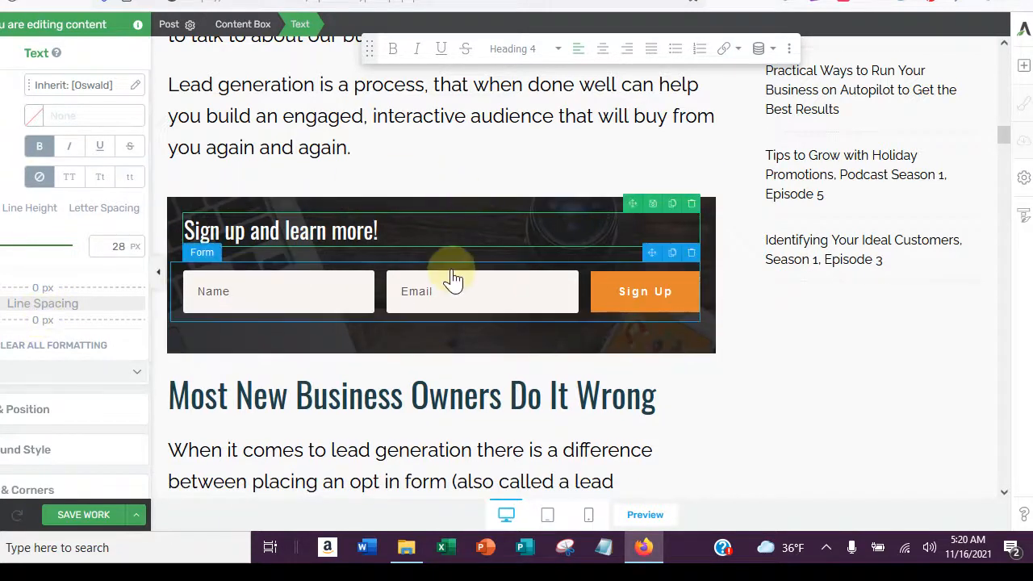
- Set the top margin of the sign-up form inside the content box to 0 px
left_click(340, 271)
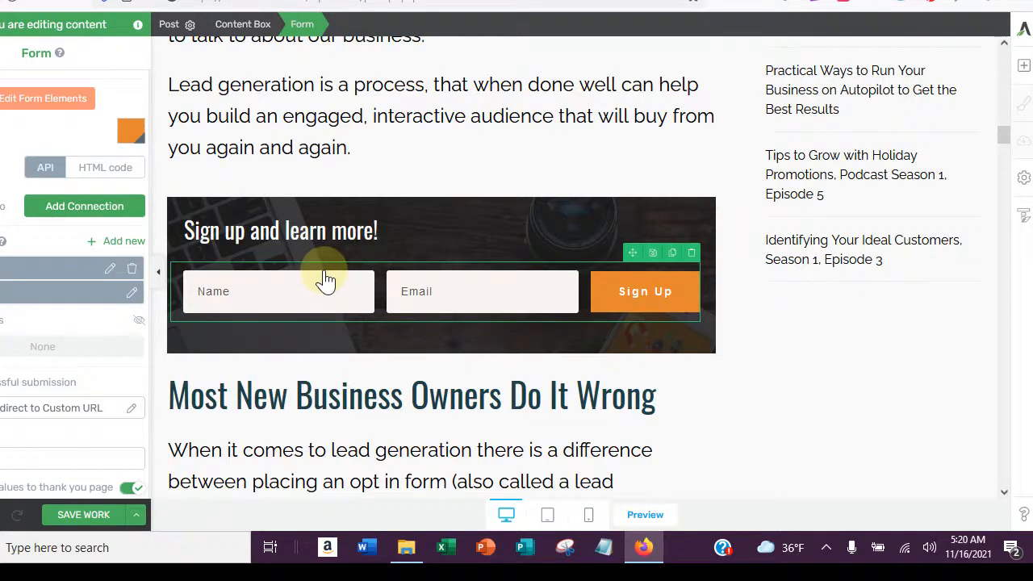
scroll(77, 394, "down", 1)
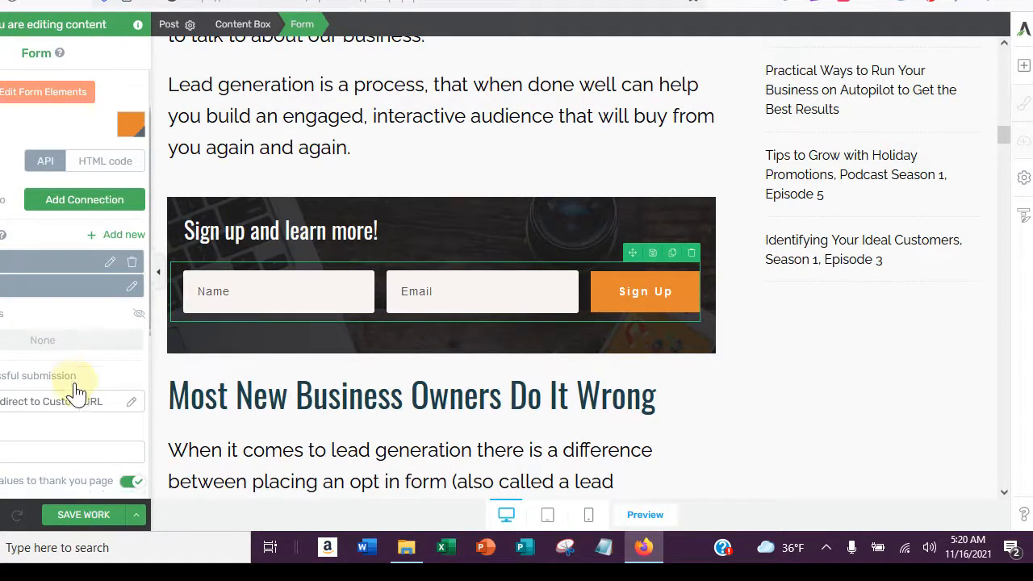
scroll(77, 392, "down", 4)
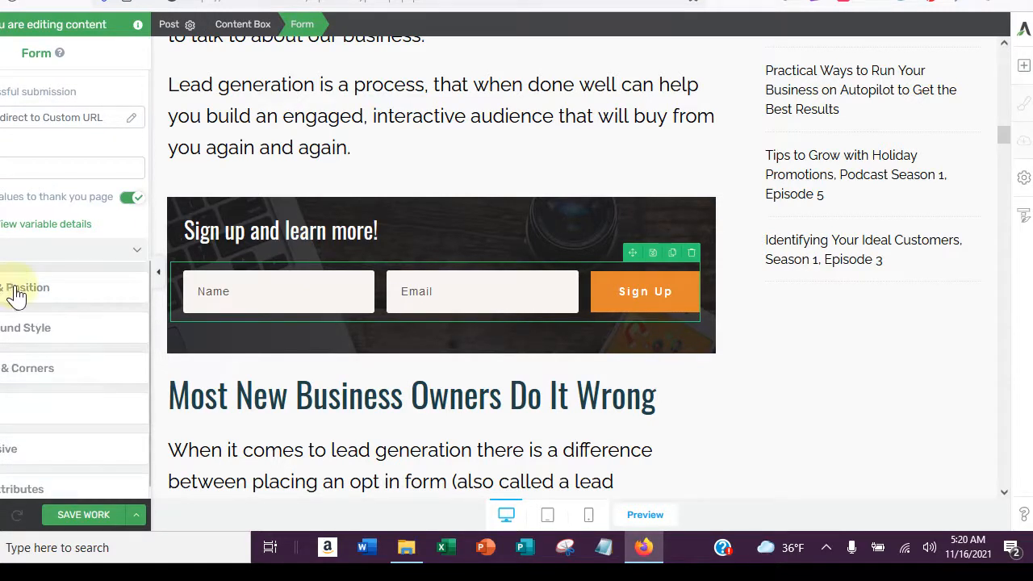
left_click(16, 289)
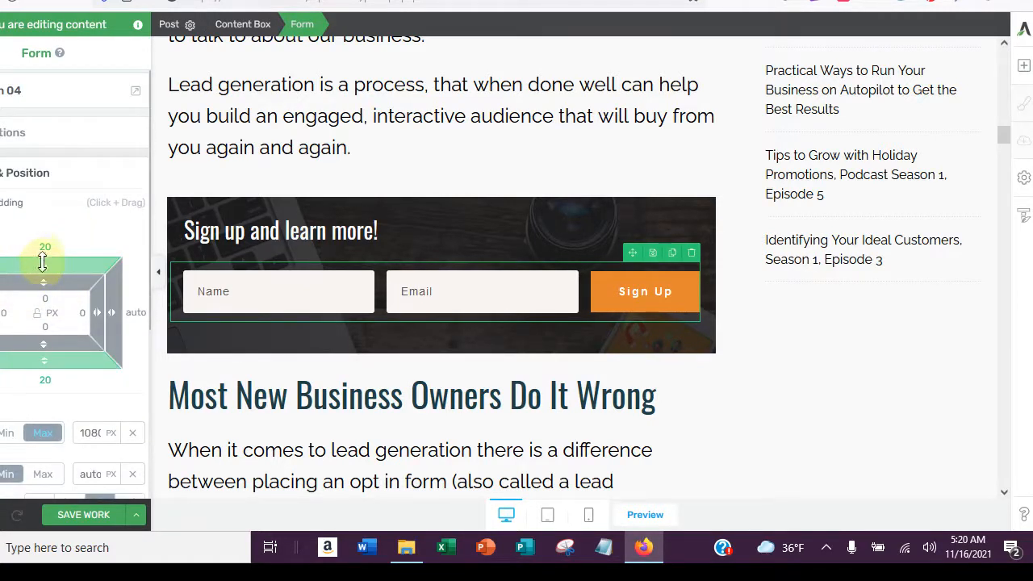
left_click_drag(41, 260, 49, 297)
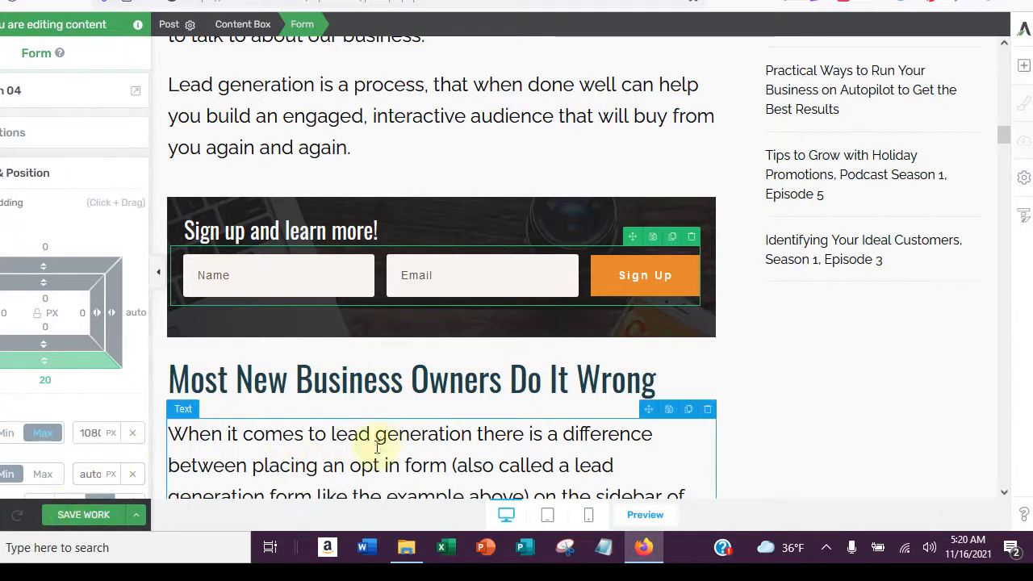
left_click(363, 375)
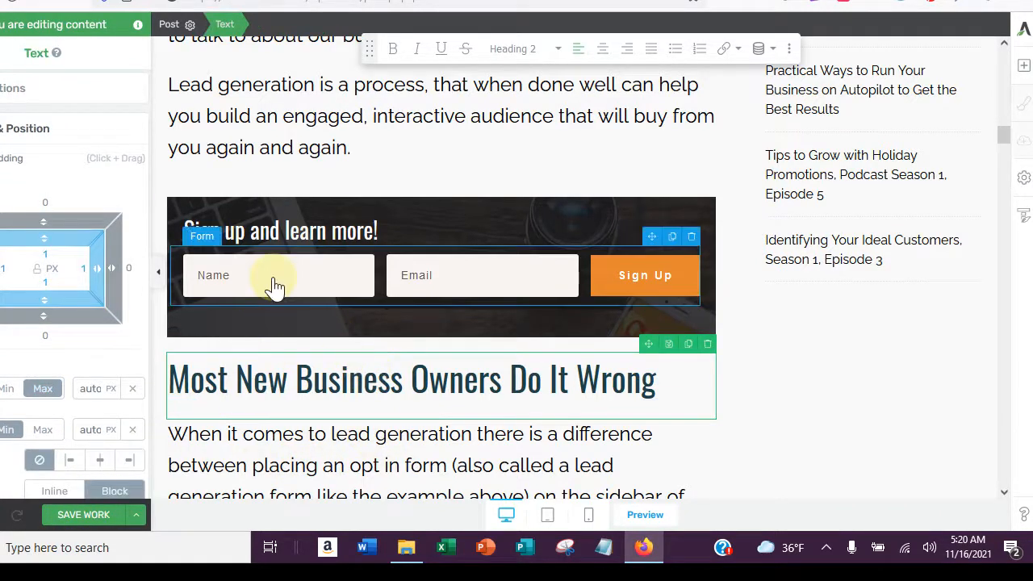
- Reword the content box heading as "Sign up and get your first free training!" and save the work
left_click(393, 228)
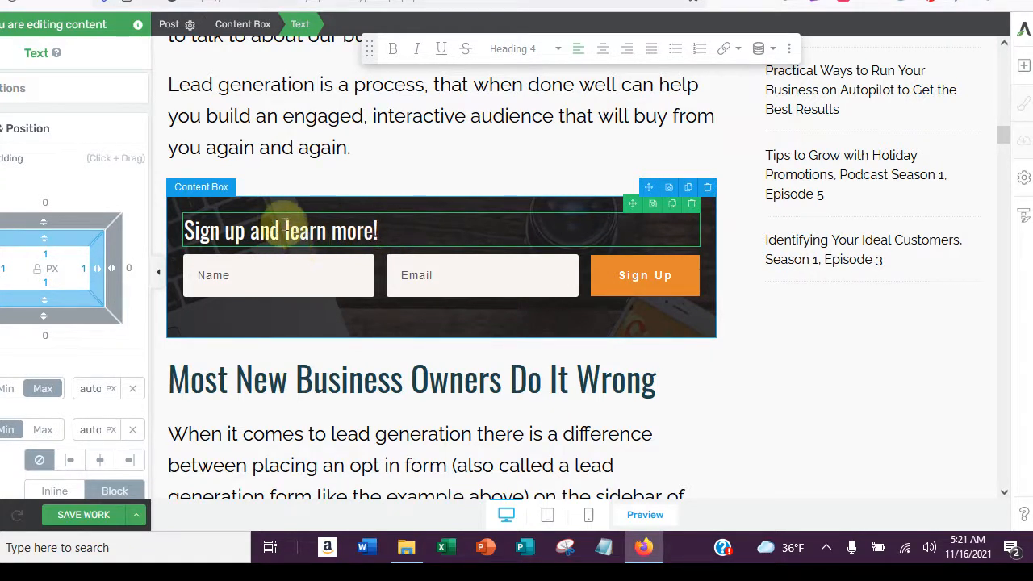
left_click_drag(286, 231, 373, 231)
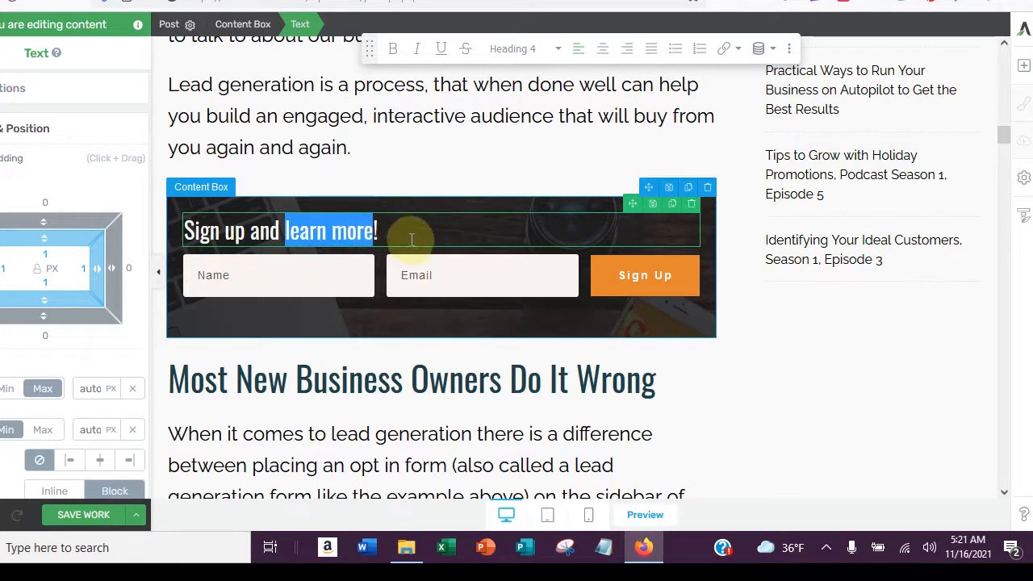
type("get your fir")
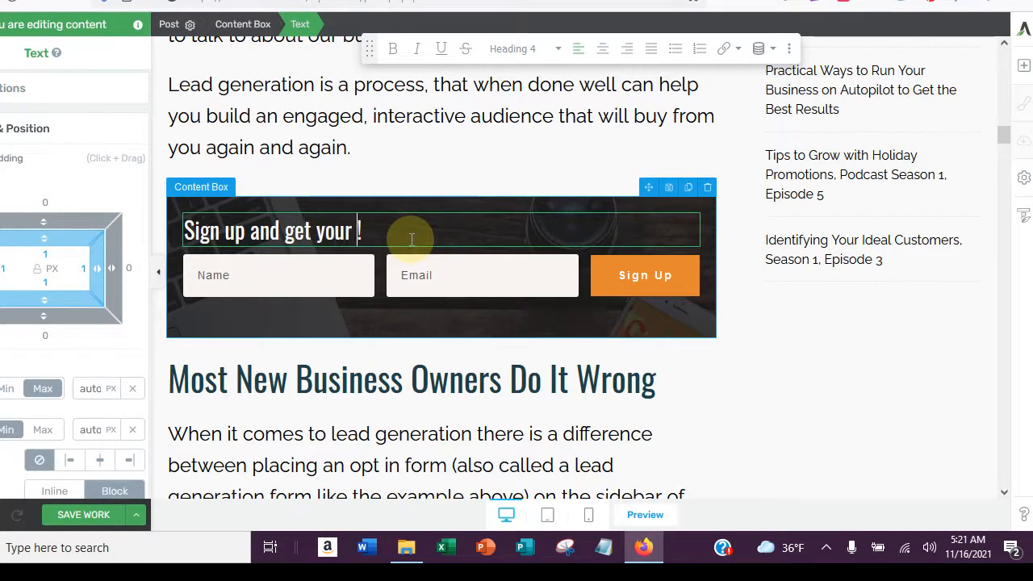
type("st ")
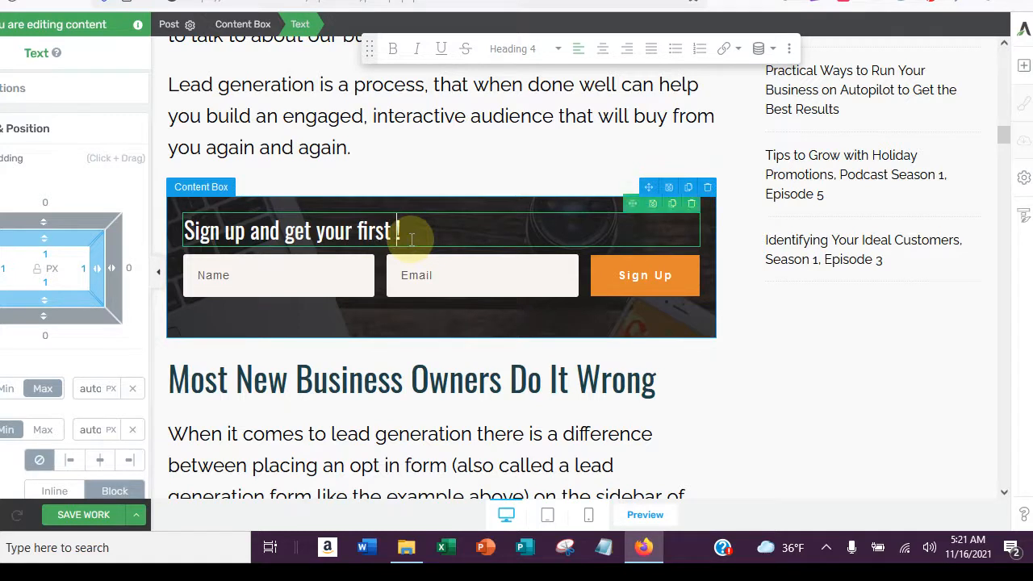
type("free t")
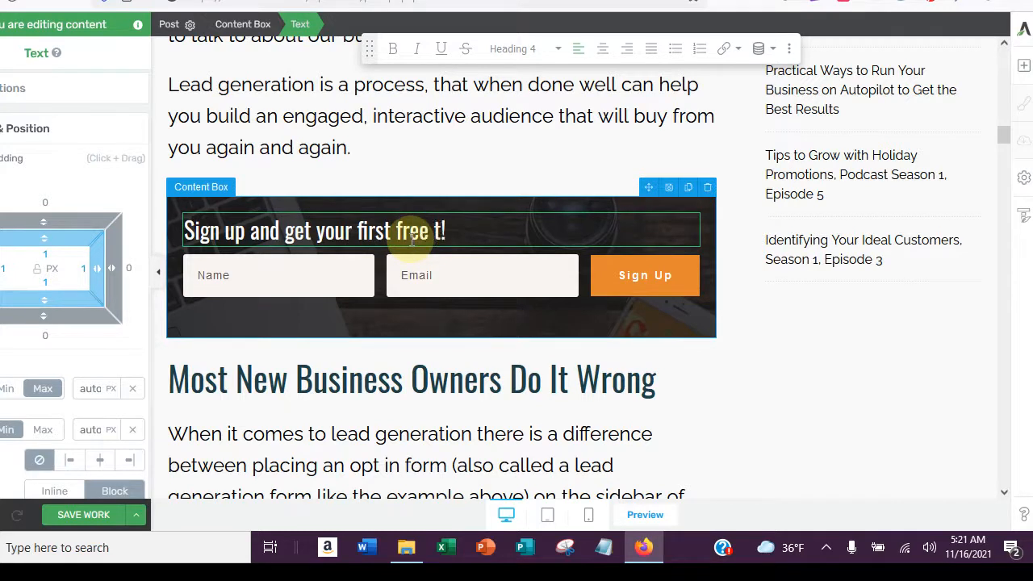
type("raining")
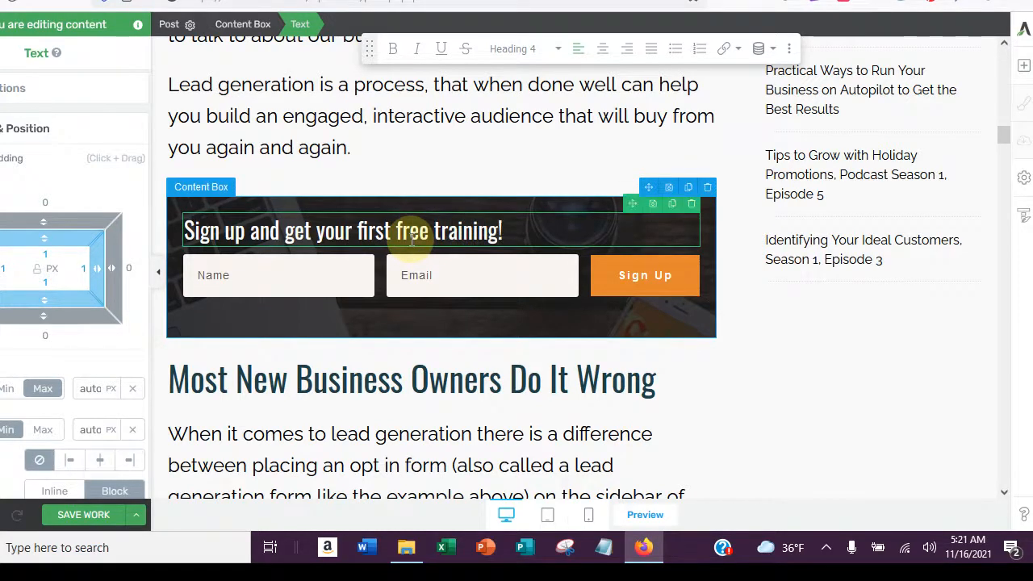
left_click(529, 373)
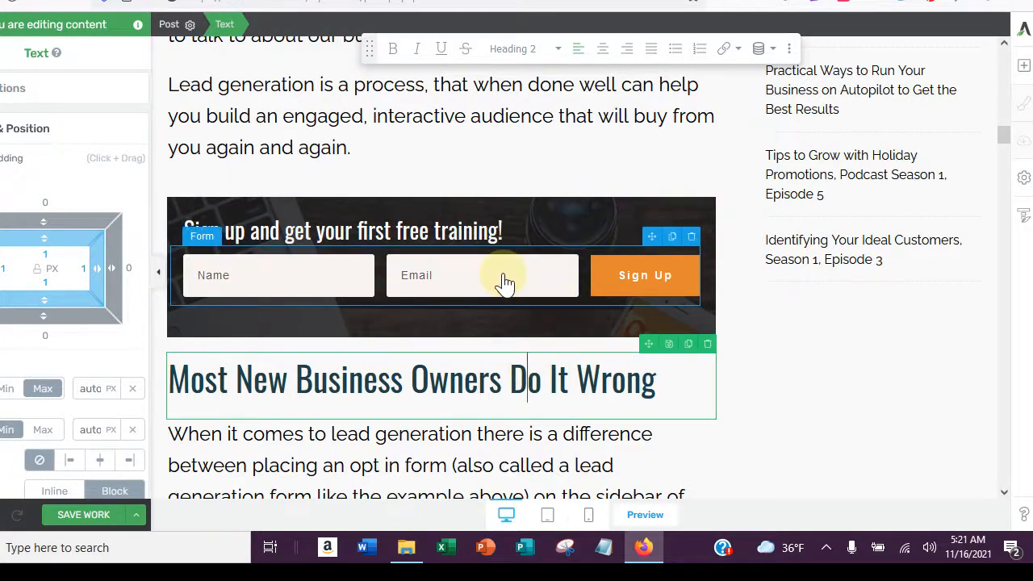
left_click(75, 519)
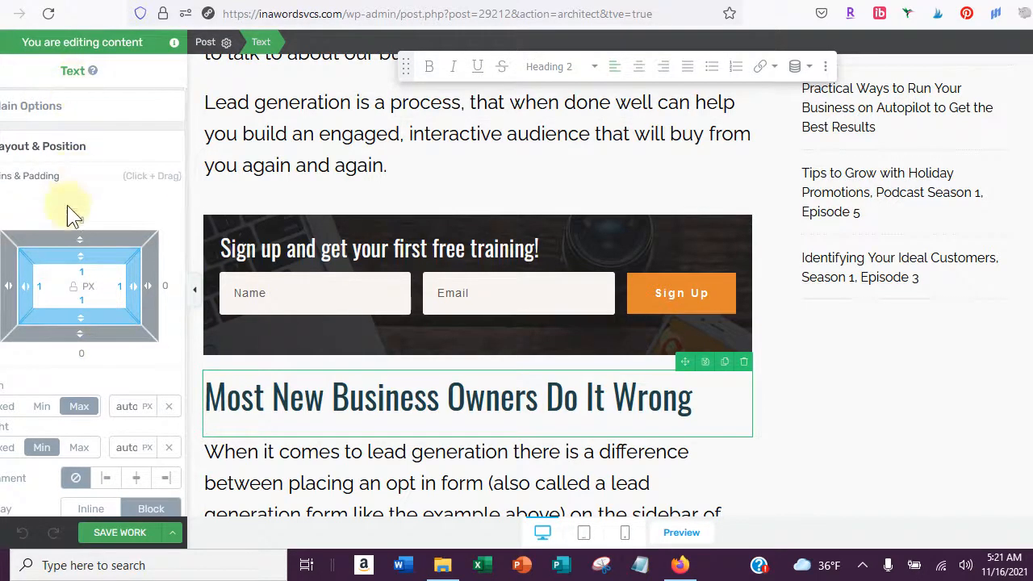
- Add a Mailchimp API connection to the sign-up form, using "The In a Word Minute" mailing list
scroll(83, 125, "down", 3)
scroll(83, 125, "down", 4)
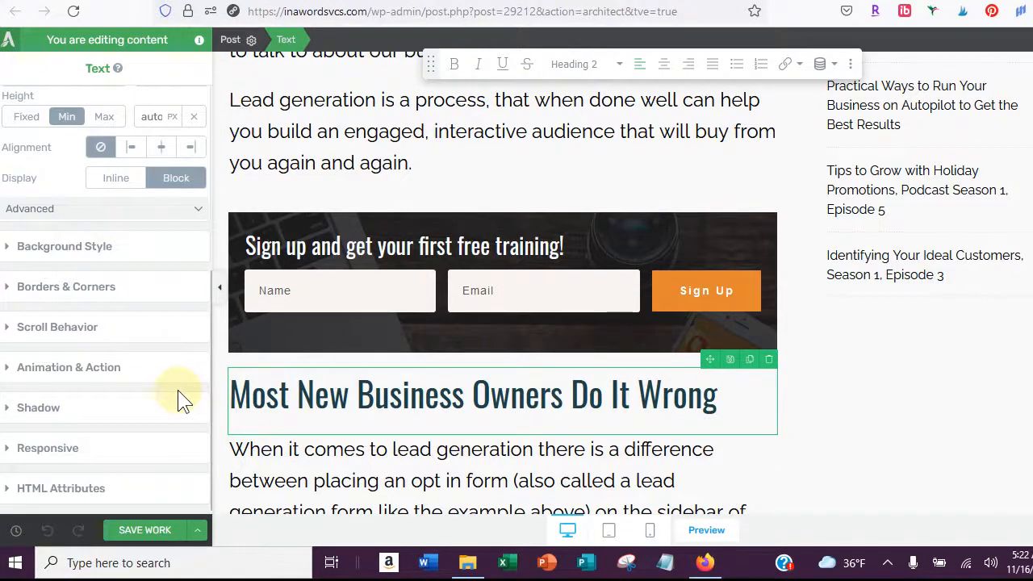
left_click(547, 302)
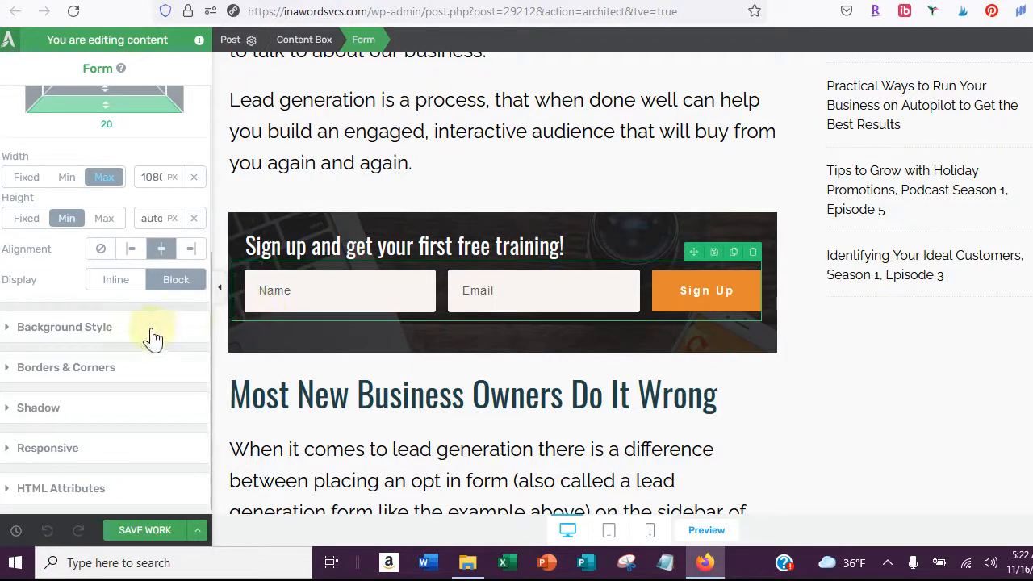
scroll(153, 337, "up", 4)
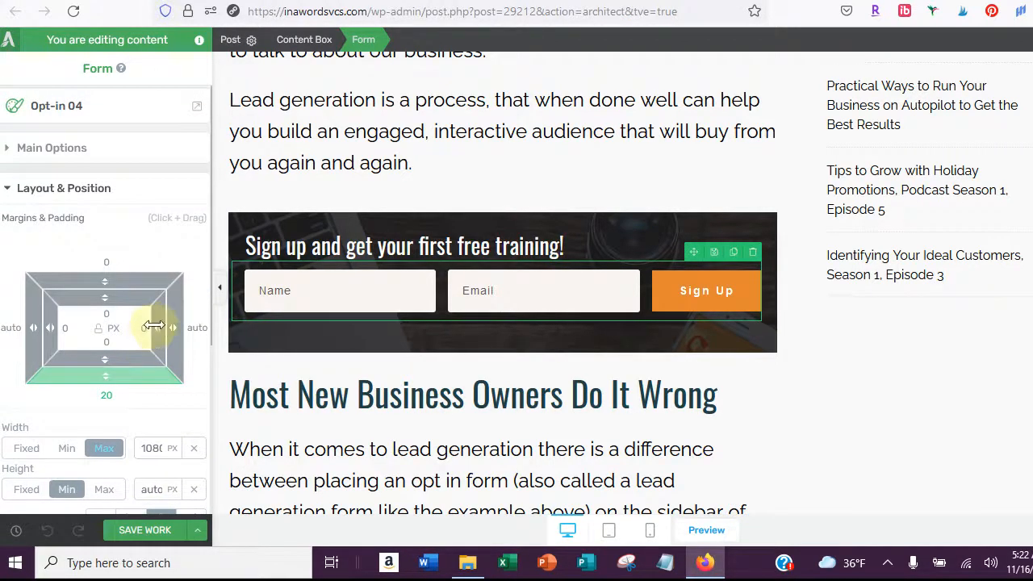
left_click(76, 152)
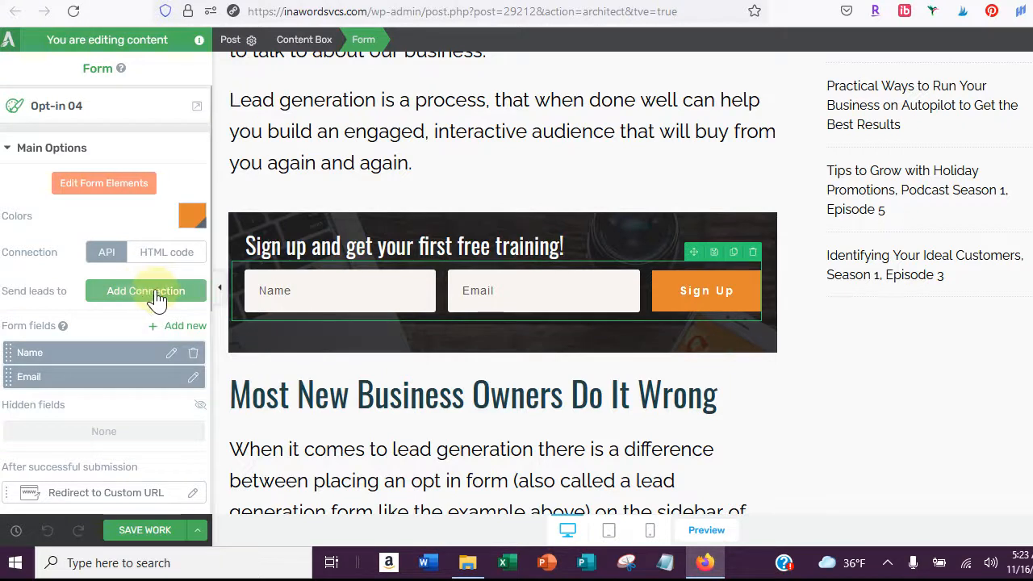
left_click(156, 300)
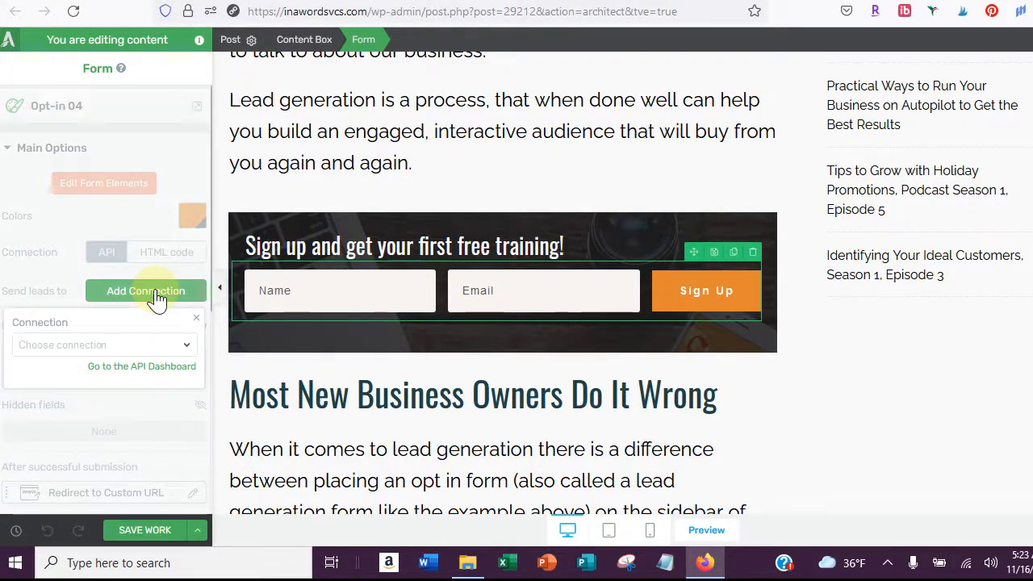
scroll(170, 329, "down", 2)
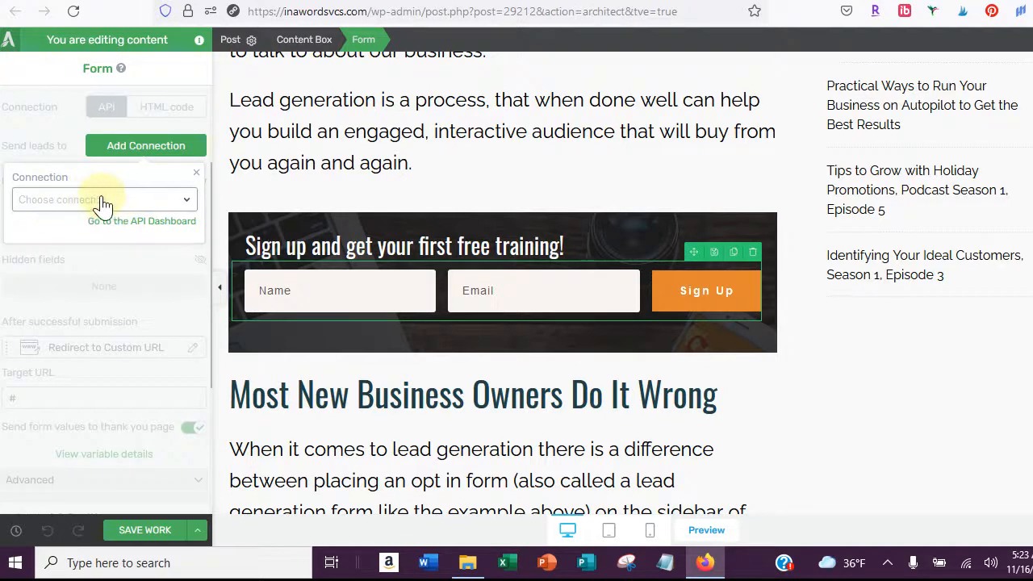
left_click(181, 201)
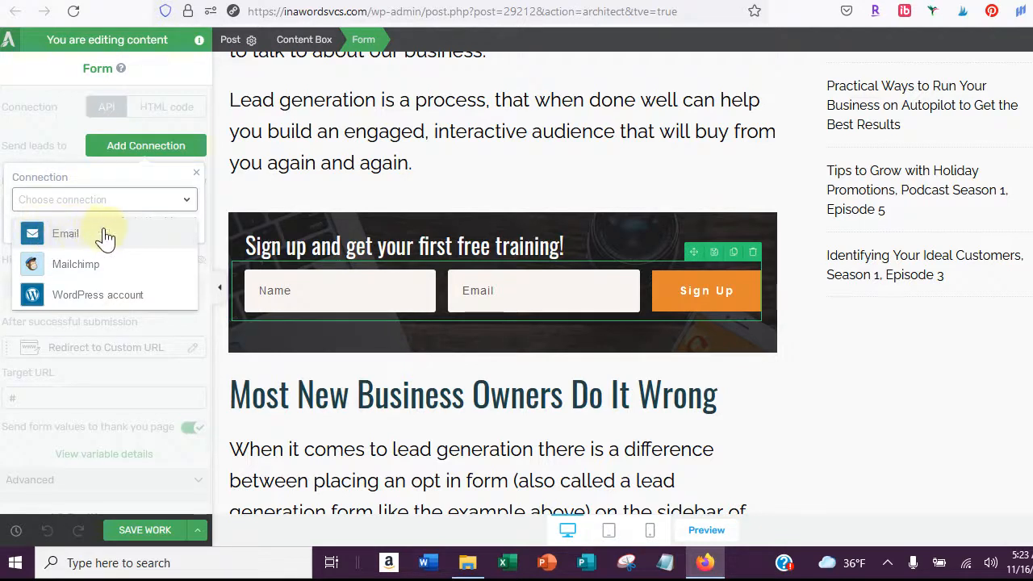
left_click(48, 265)
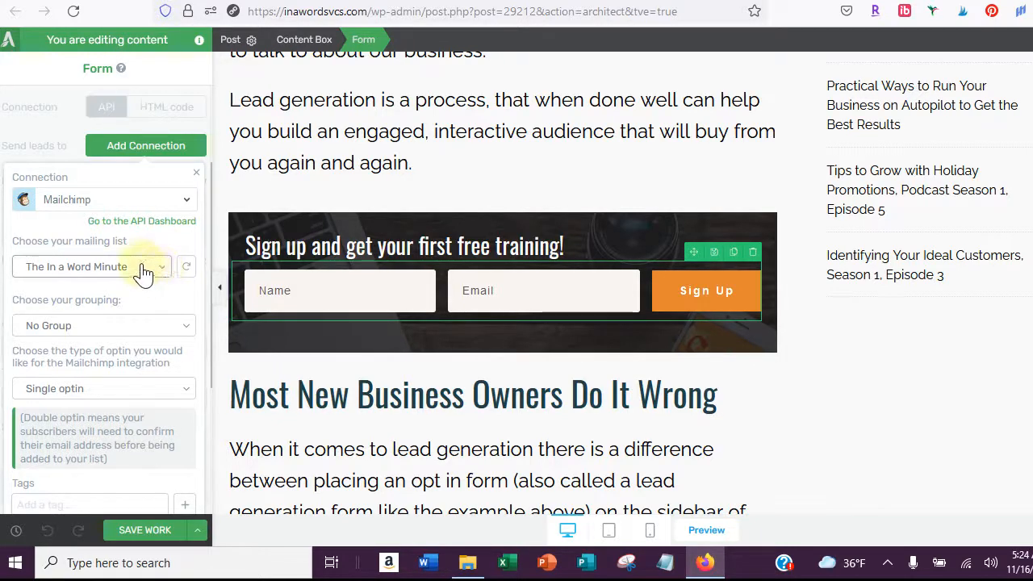
left_click(117, 267)
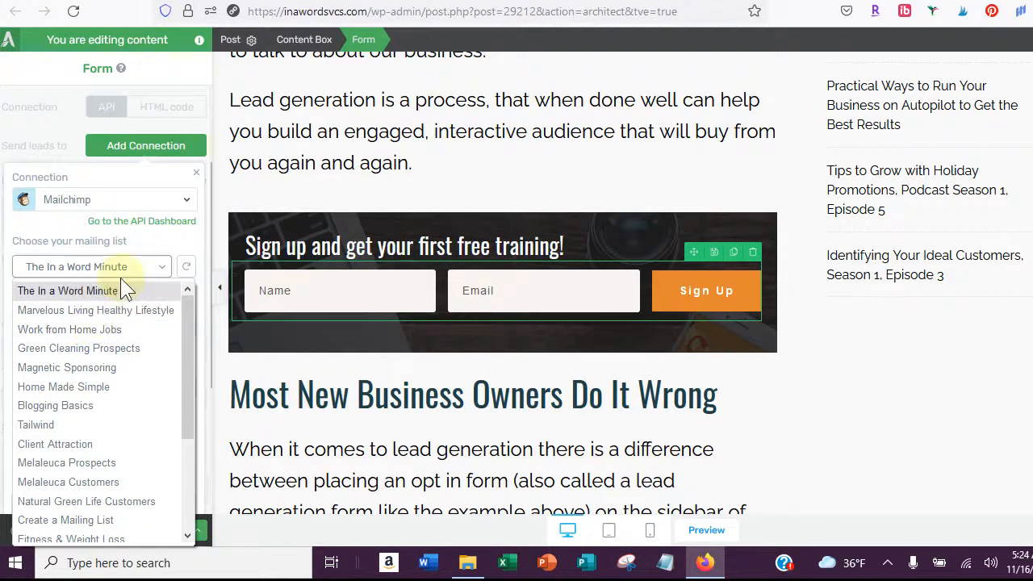
left_click(113, 290)
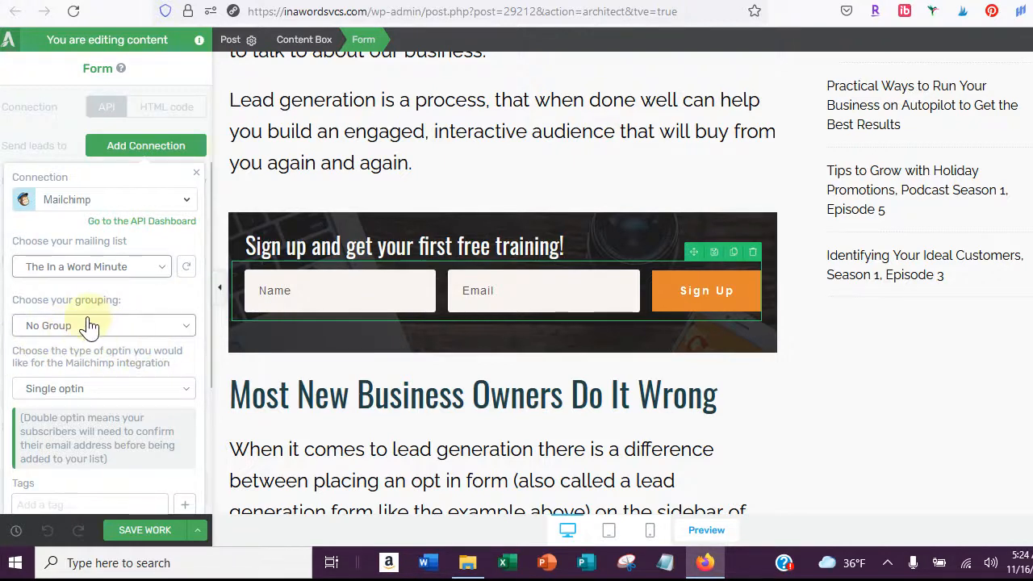
- Set the Mailchimp opt-in type to Double optin and apply the connection to the sign-up form
scroll(103, 399, "down", 1)
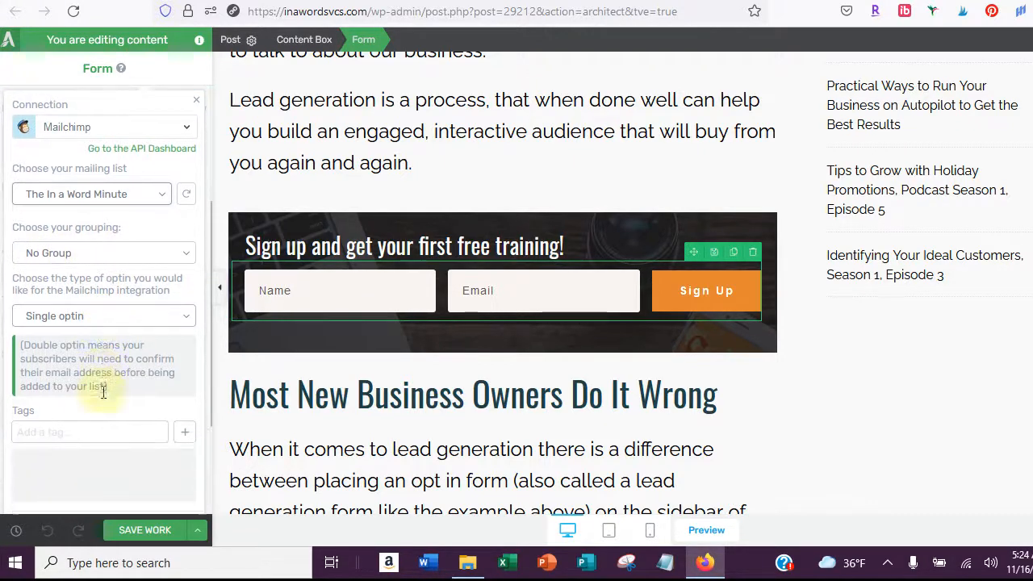
left_click(121, 320)
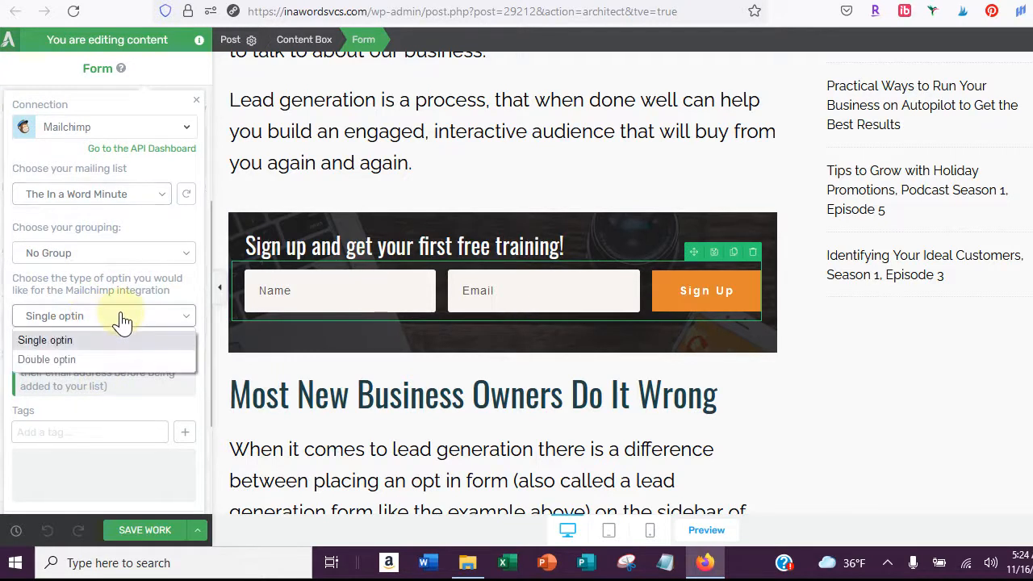
left_click(94, 359)
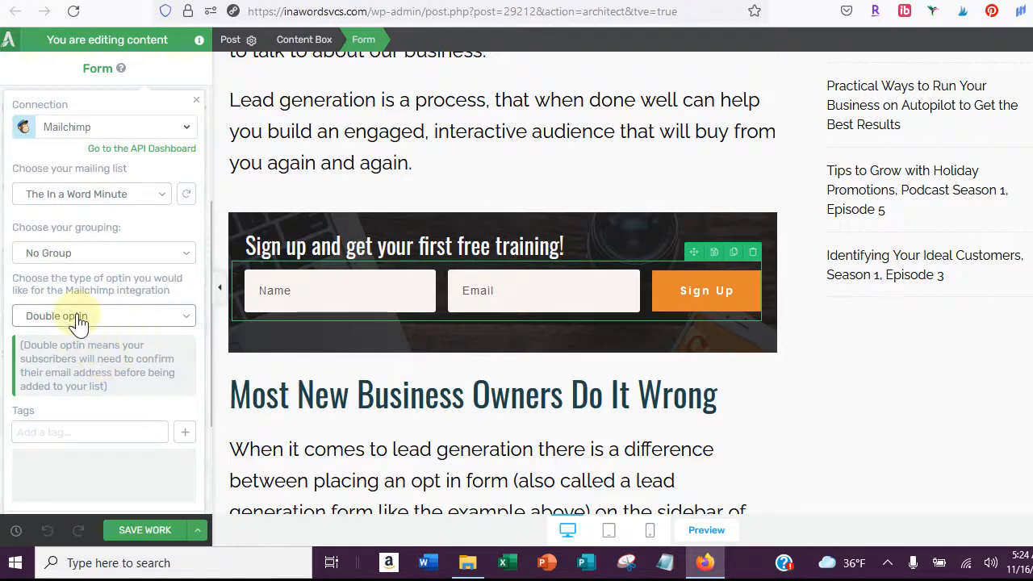
scroll(100, 359, "down", 1)
scroll(100, 356, "down", 3)
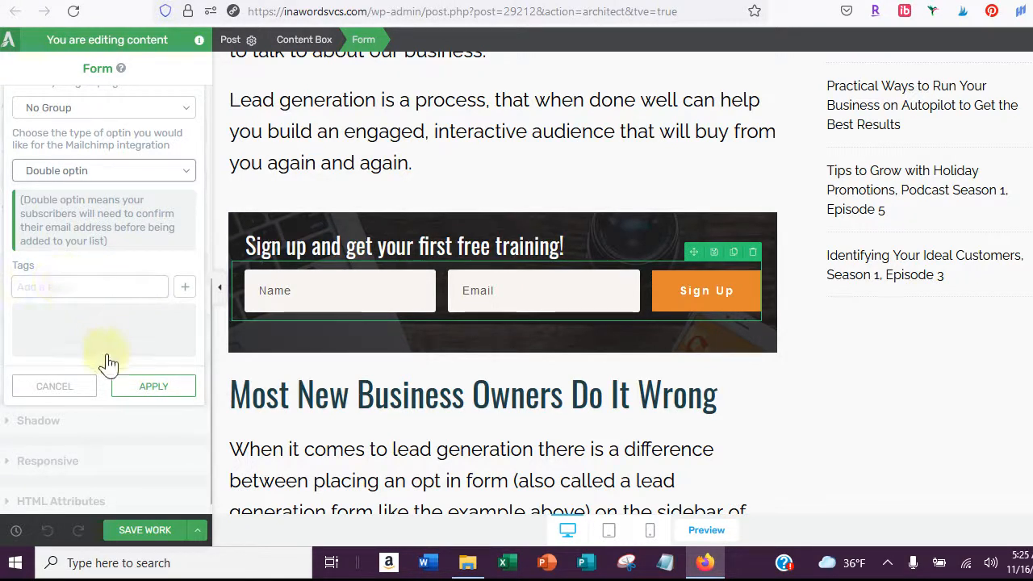
scroll(125, 379, "down", 1)
left_click(131, 383)
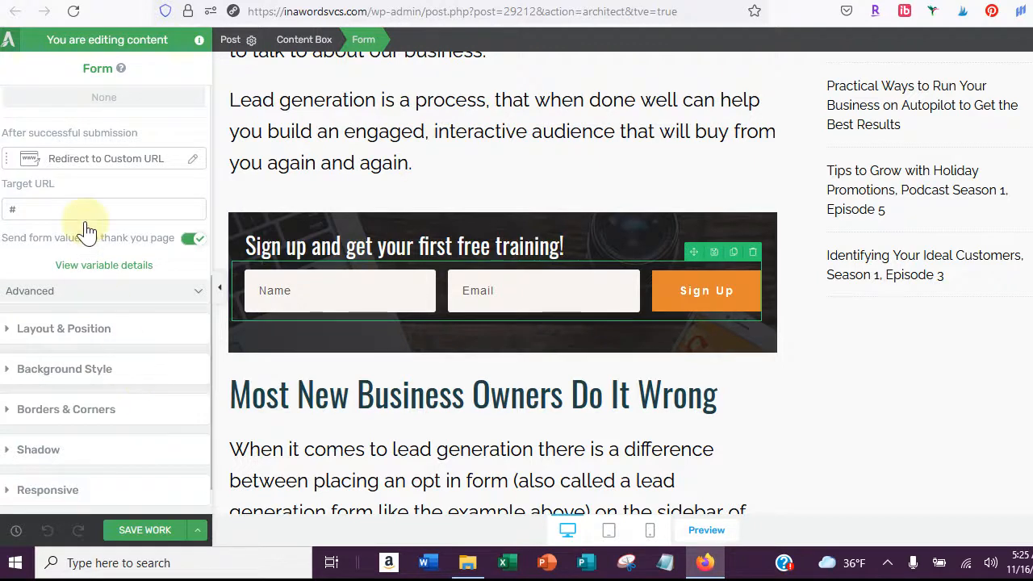
- Clear the placeholder from the target URL of the form's custom redirect
left_click(19, 210)
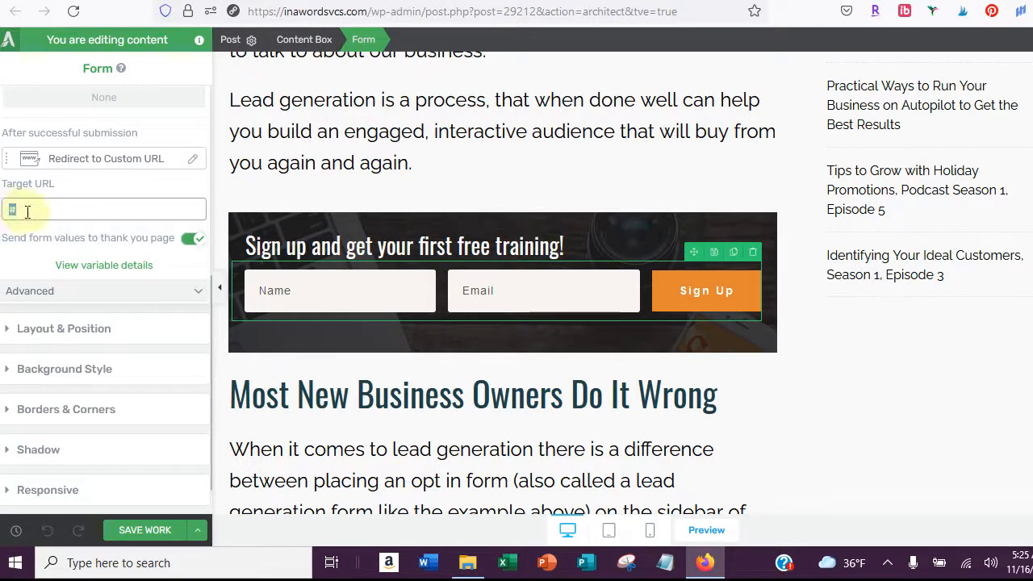
double_click(22, 208)
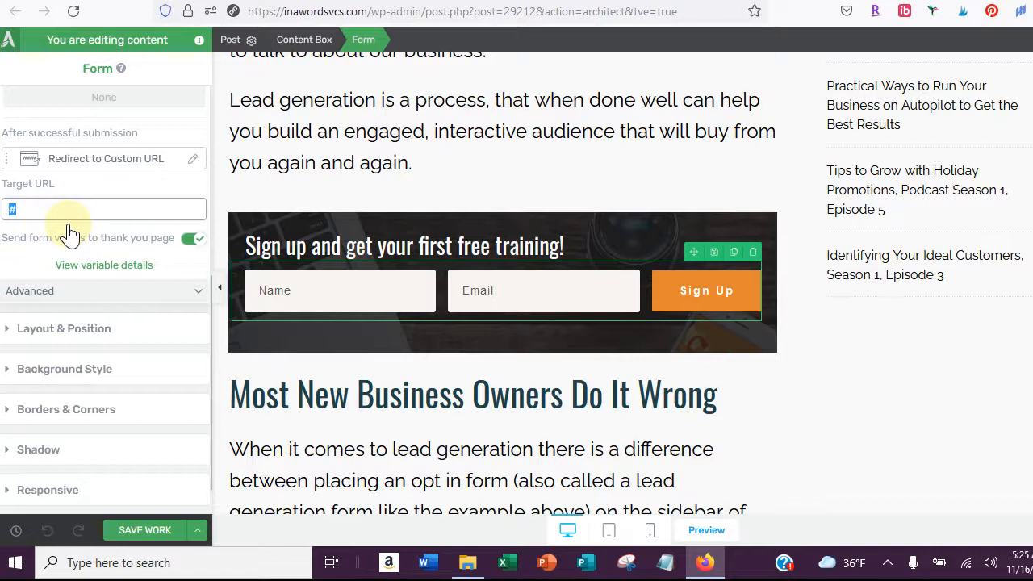
key("BackSpace")
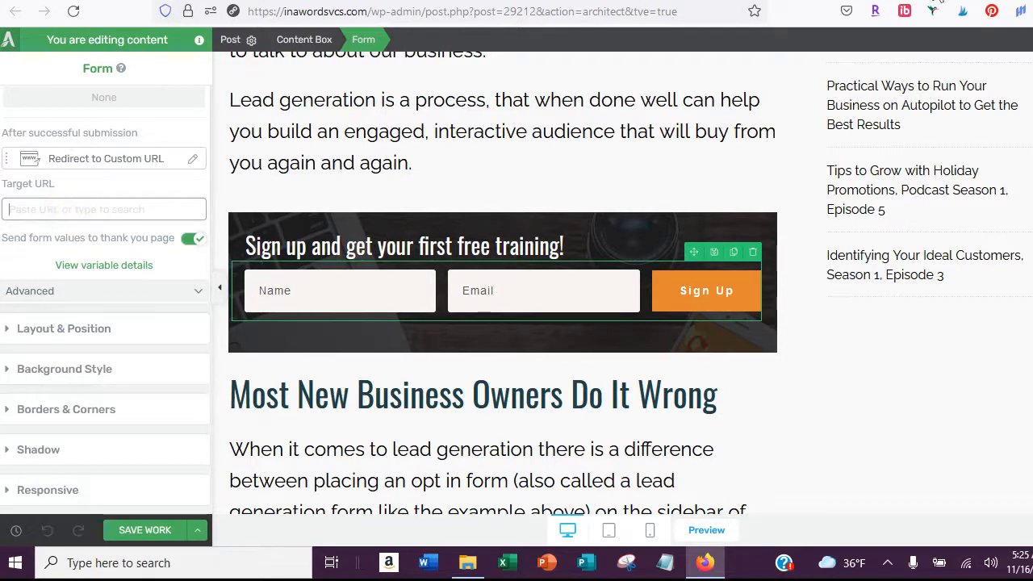
- Enter the thank-you page address inawordsvcs.com/thank-you-page/ in a new browser tab and copy it
key("ctrl+t")
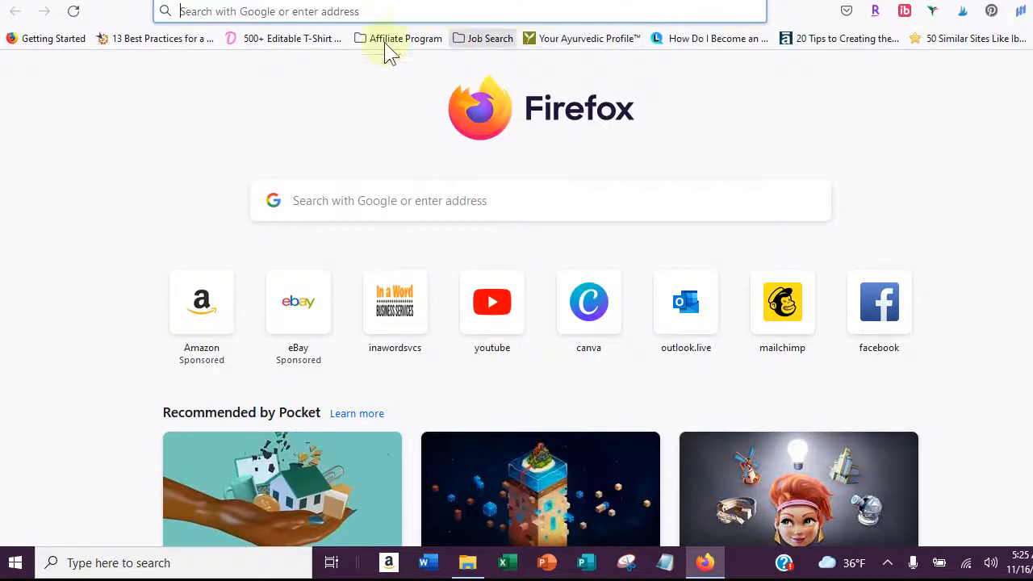
left_click(365, 12)
type("inawordsvcs.com/")
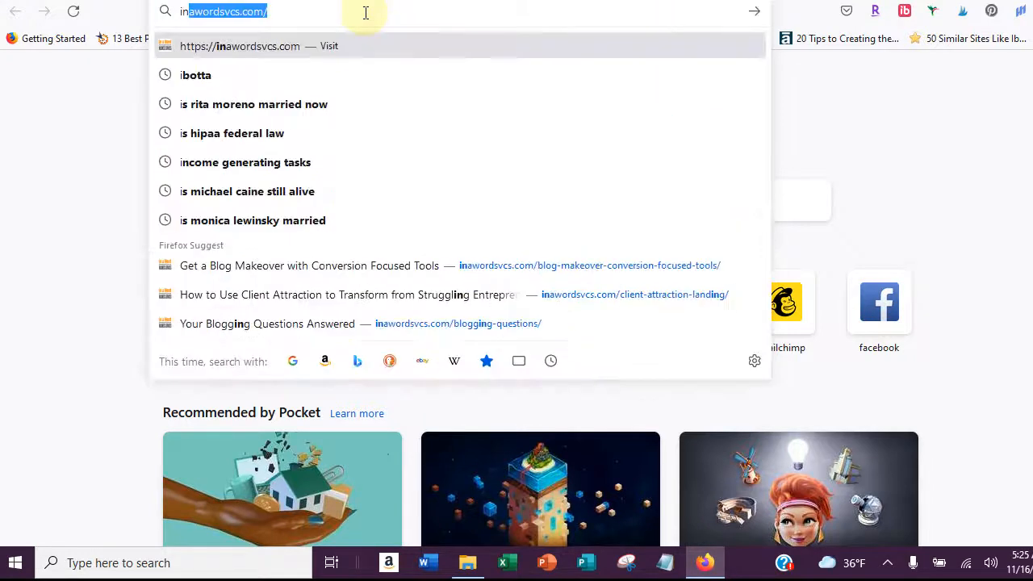
key("Right")
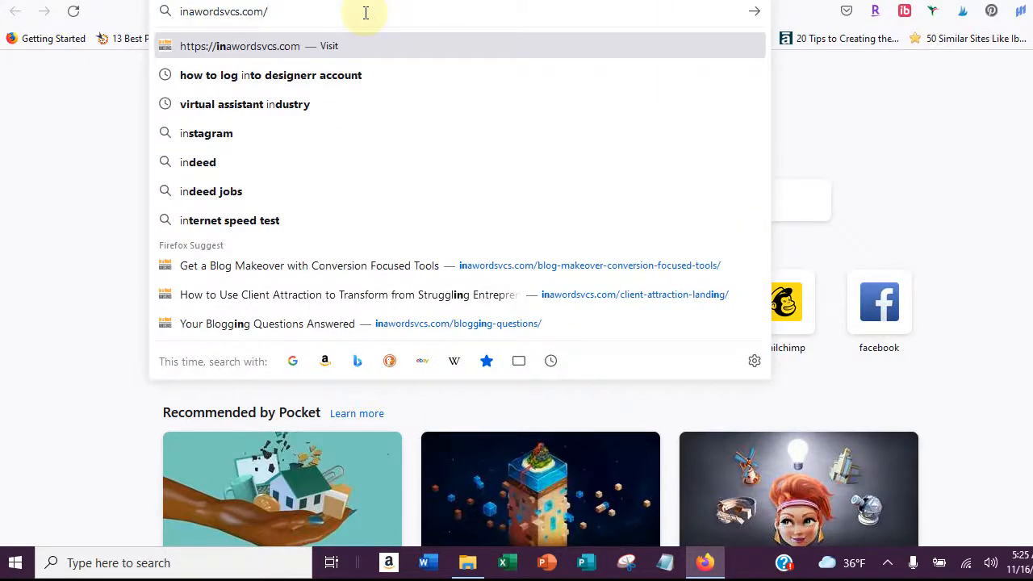
type("t")
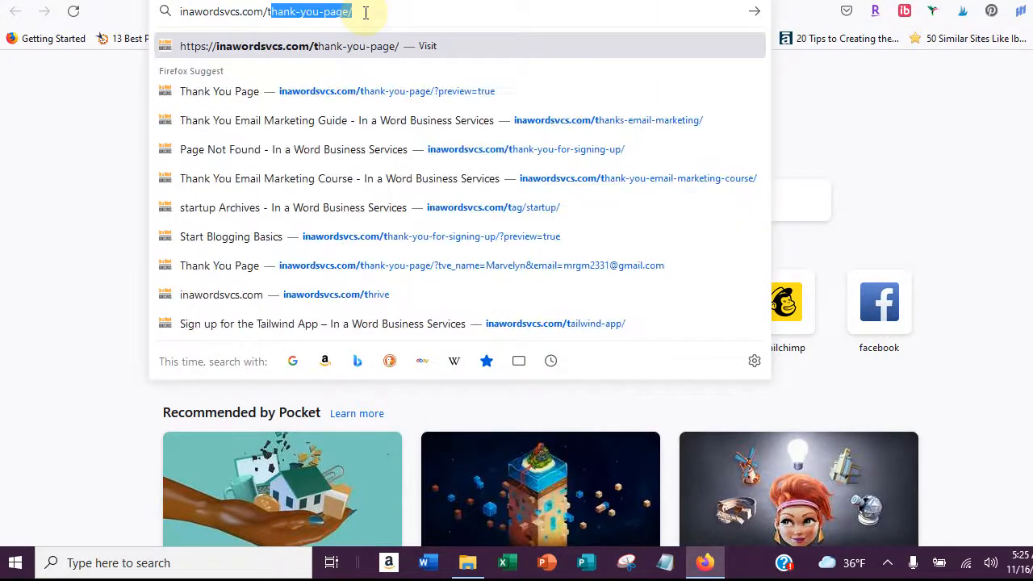
left_click_drag(365, 12, 191, 8)
right_click(190, 9)
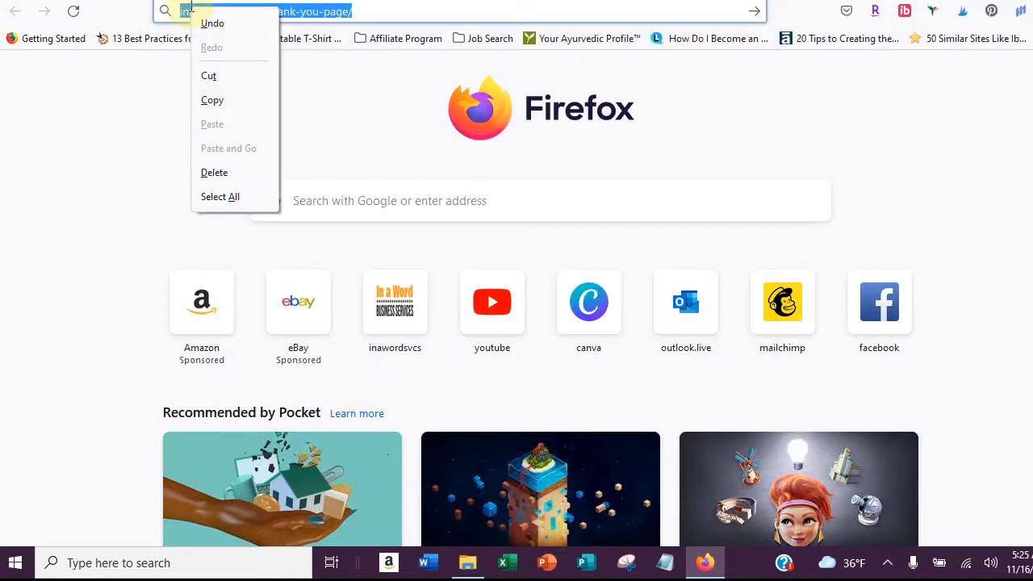
left_click(209, 97)
- Back in the form settings, set the redirect target URL to inawordsvcs.com/thank-you-page and save the work
left_click(323, 1)
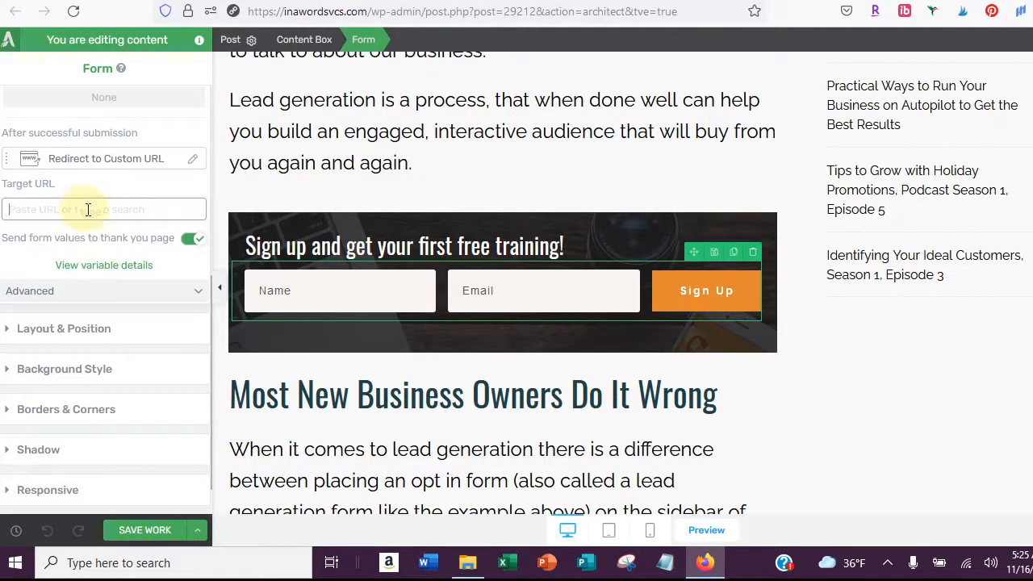
key("ctrl+v")
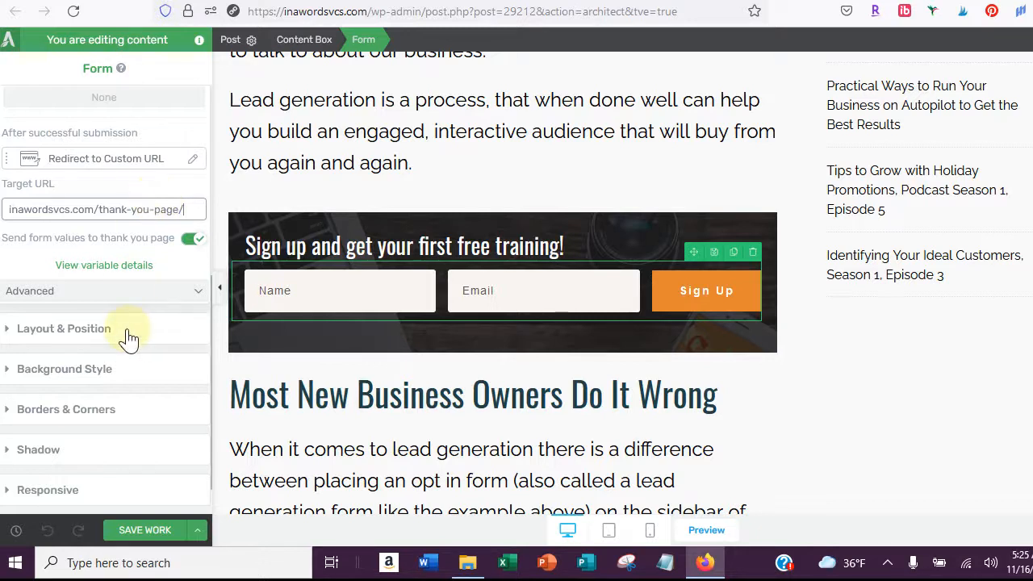
key("BackSpace")
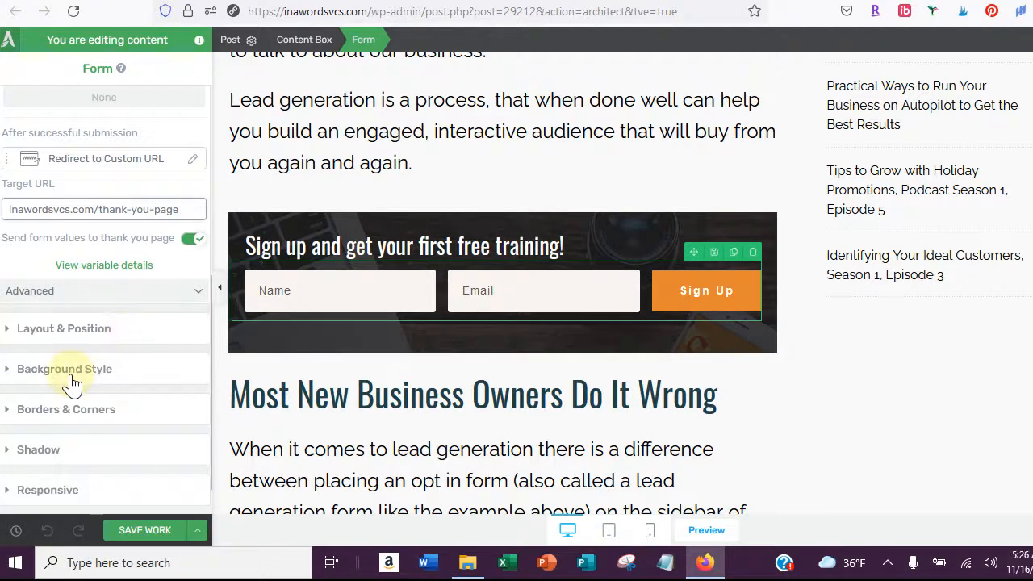
left_click(129, 530)
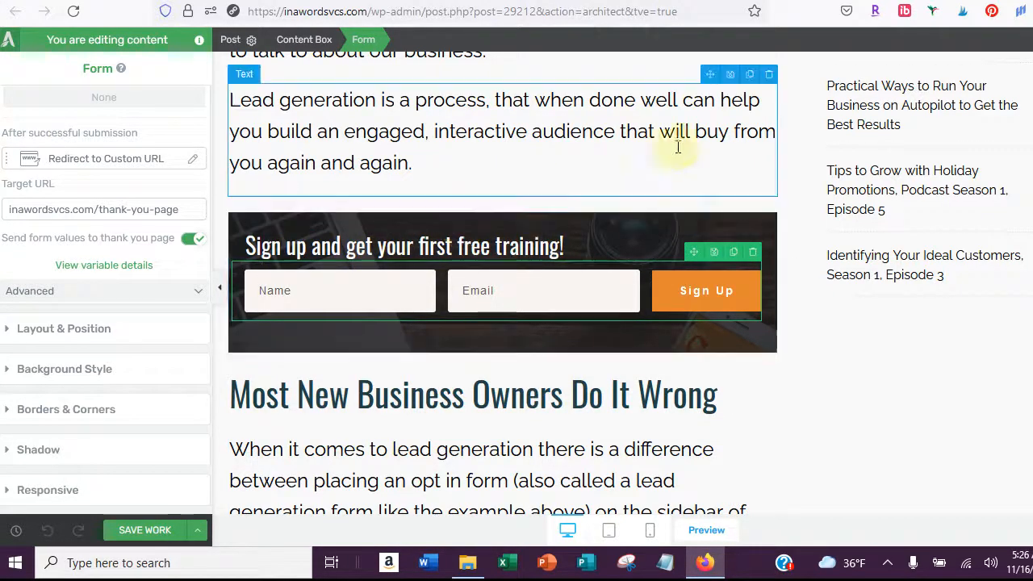
left_click(487, 102)
type(",")
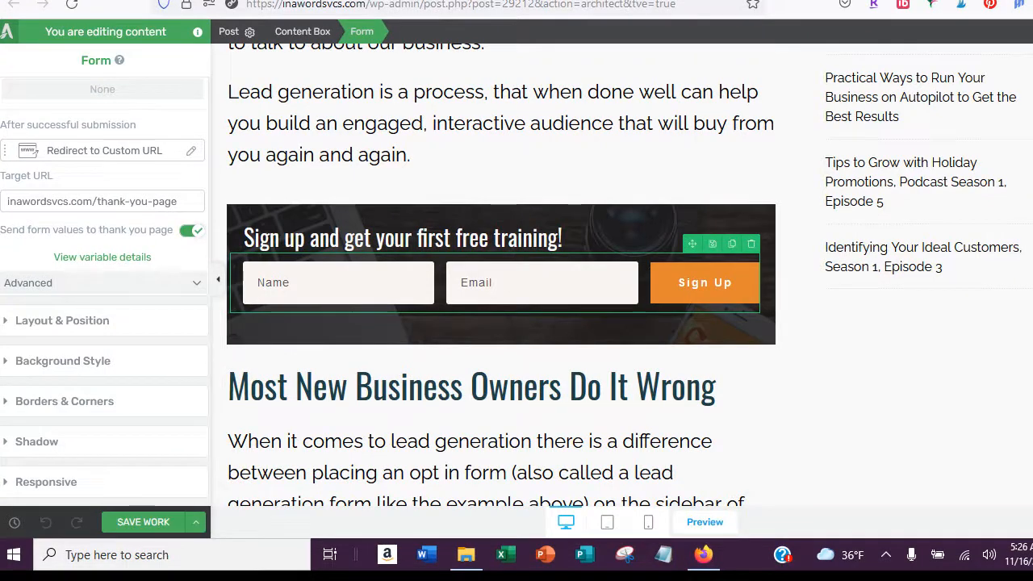
- Go from the WordPress posts list to the live In a Word Business Services site and open its Blog page
left_click(565, 1)
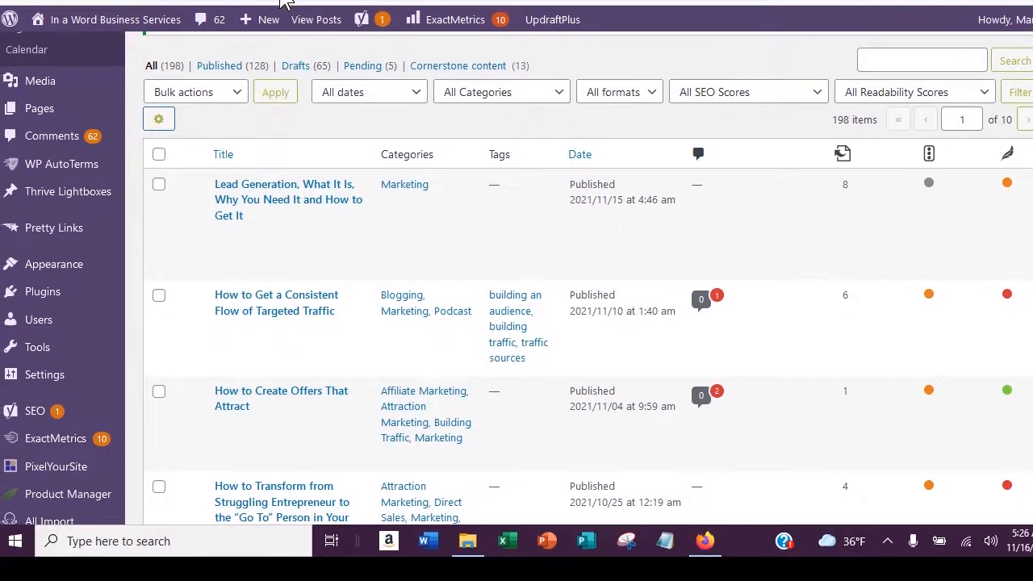
mouse_move(69, 24)
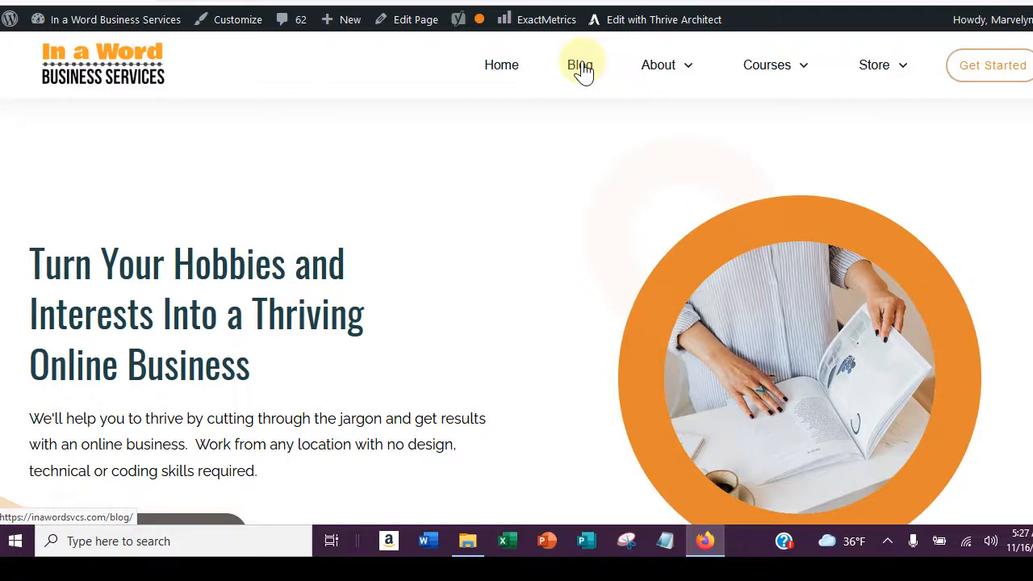
left_click(580, 66)
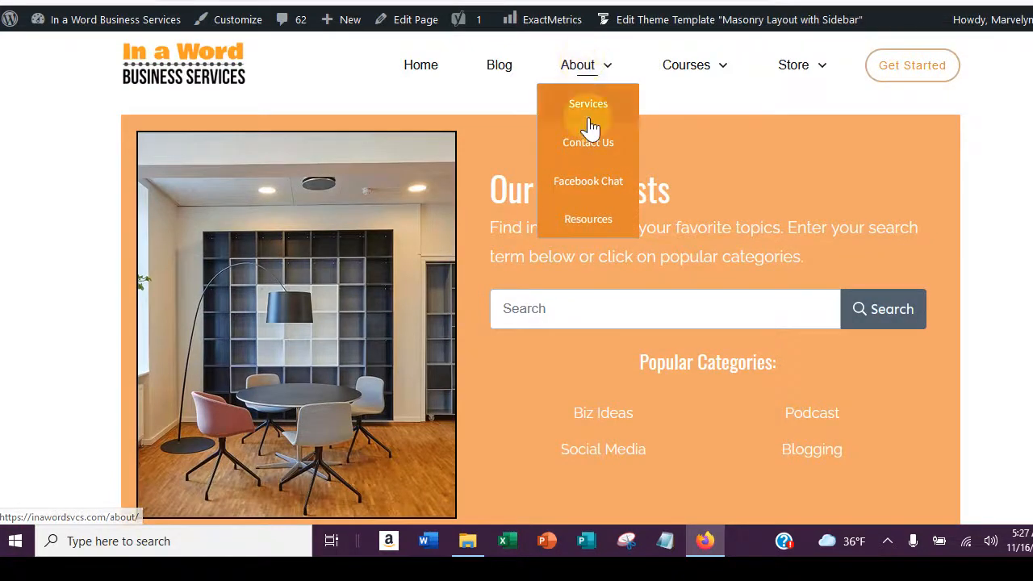
- Examine the blog page's post listing and the "Gain Insight" Get Started box in the sidebar
scroll(714, 239, "down", 1)
scroll(714, 242, "down", 5)
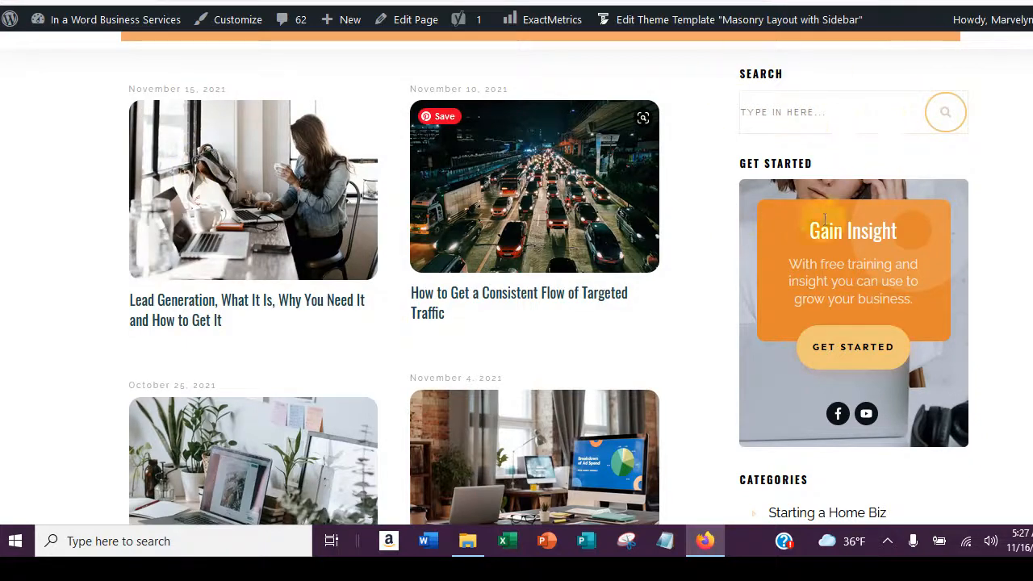
scroll(814, 226, "up", 1)
scroll(814, 278, "down", 3)
scroll(837, 278, "up", 1)
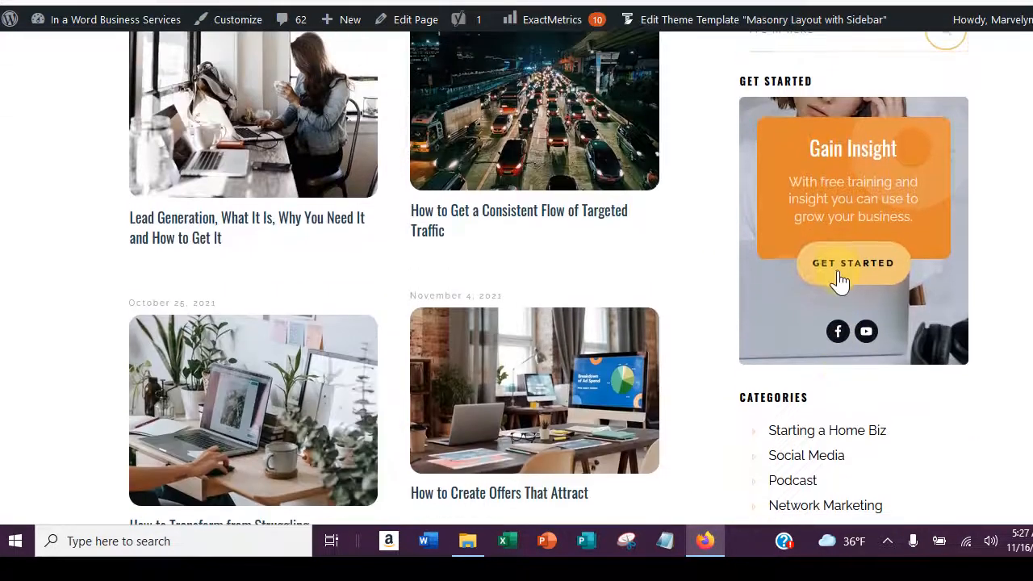
scroll(783, 242, "up", 1)
scroll(883, 202, "up", 1)
scroll(883, 202, "down", 1)
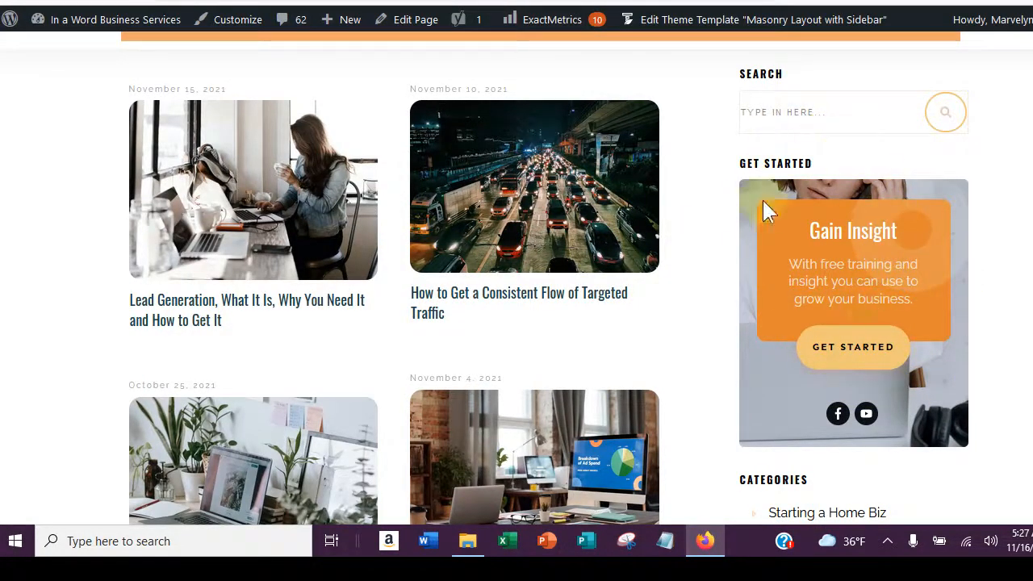
scroll(757, 242, "up", 1)
scroll(759, 355, "up", 1)
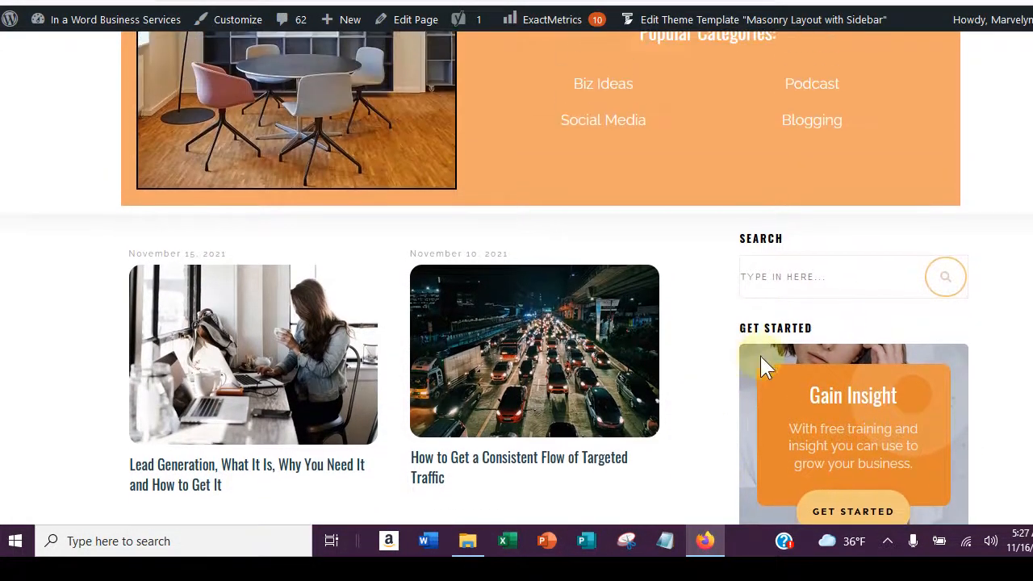
scroll(760, 355, "down", 2)
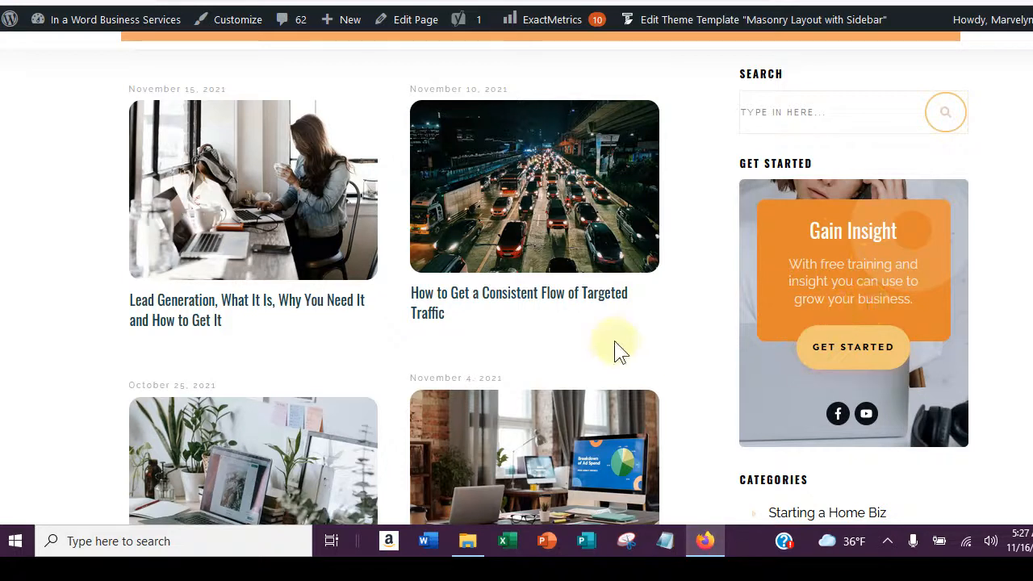
- Open the post "Lead Generation, What It Is, Why You Need It and How to Get It" and check its sign-up form
left_click(279, 200)
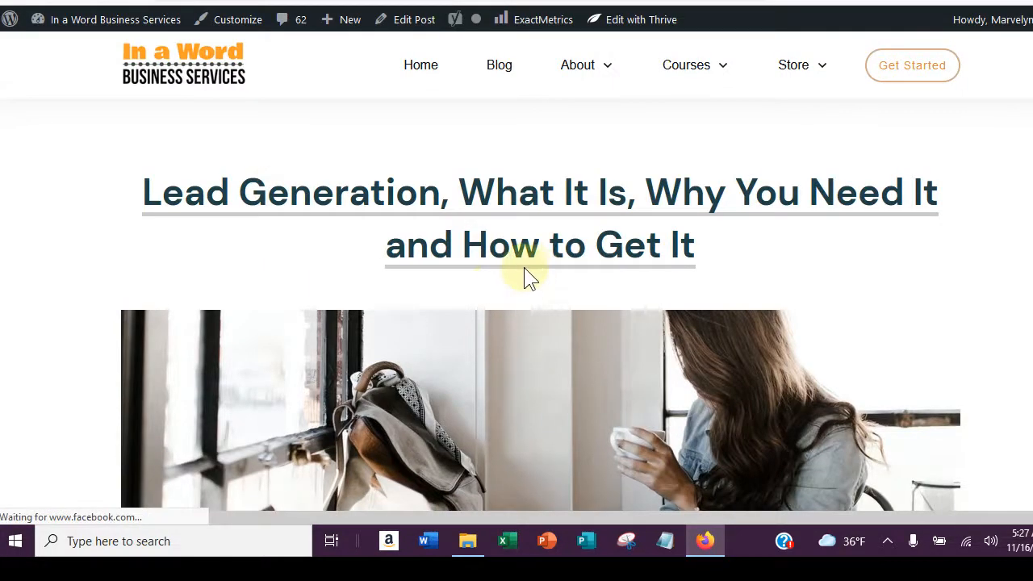
scroll(525, 275, "down", 10)
scroll(522, 270, "down", 10)
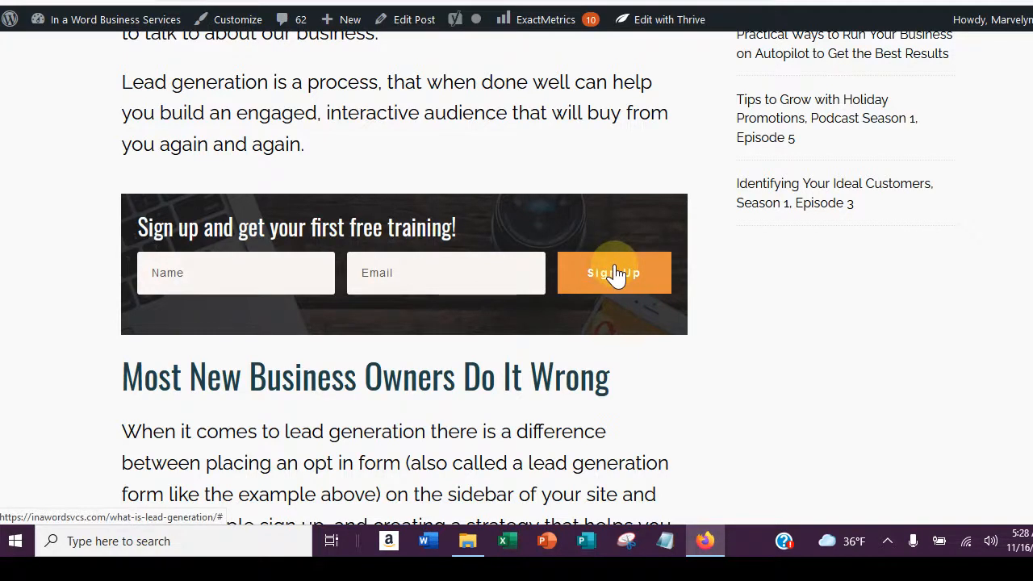
scroll(564, 282, "up", 1)
- Review the rest of the published post, including the section "An Example of a Lead Generation Form" and its sample form picture
scroll(554, 287, "down", 8)
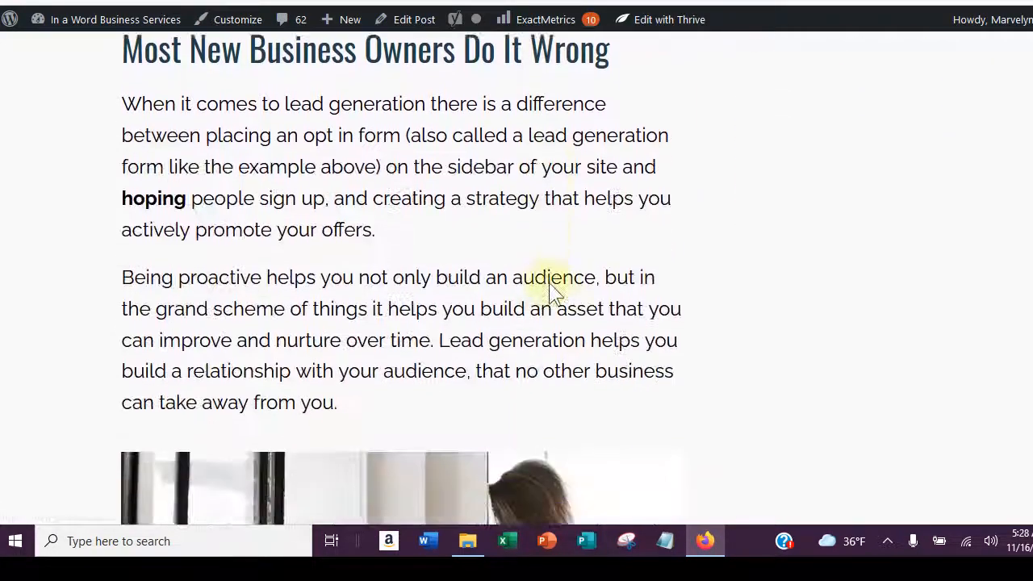
scroll(549, 284, "down", 15)
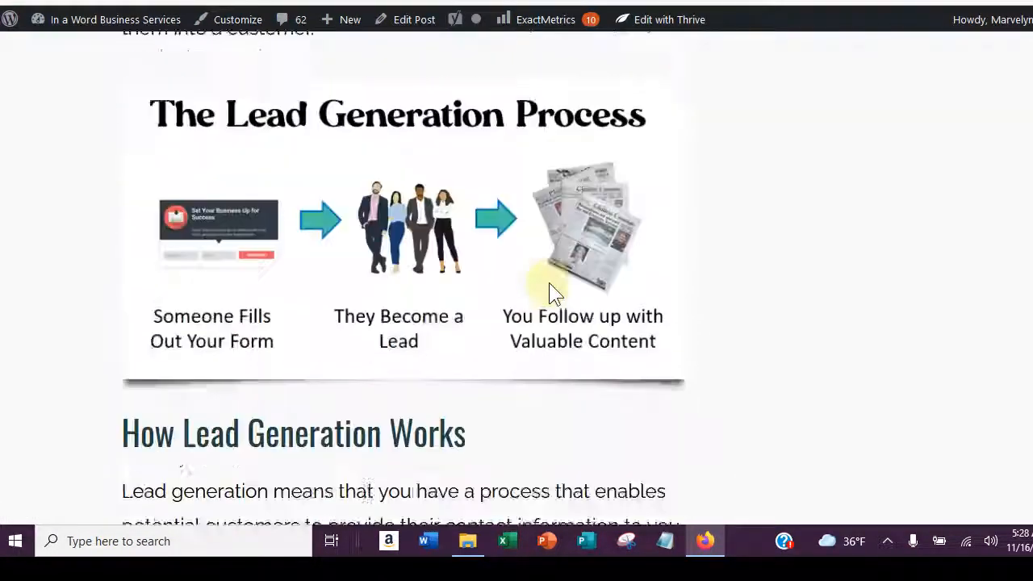
scroll(548, 286, "down", 10)
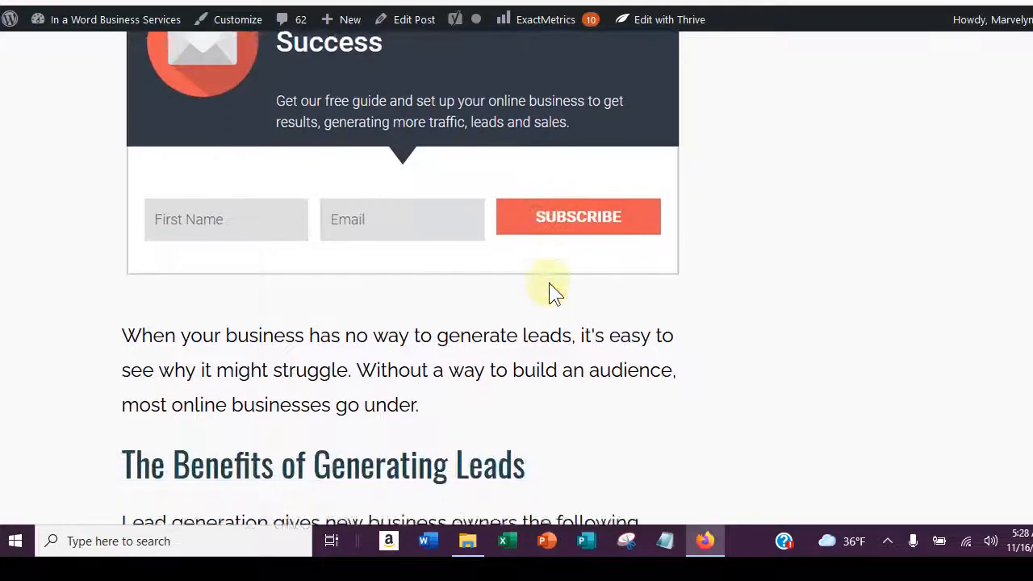
scroll(508, 287, "up", 3)
scroll(393, 173, "up", 1)
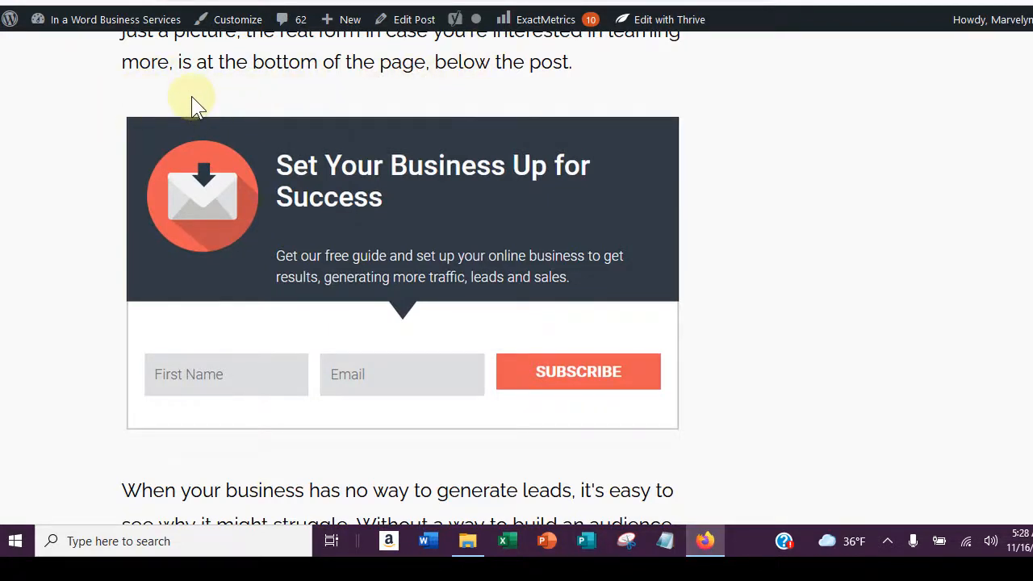
scroll(364, 165, "up", 5)
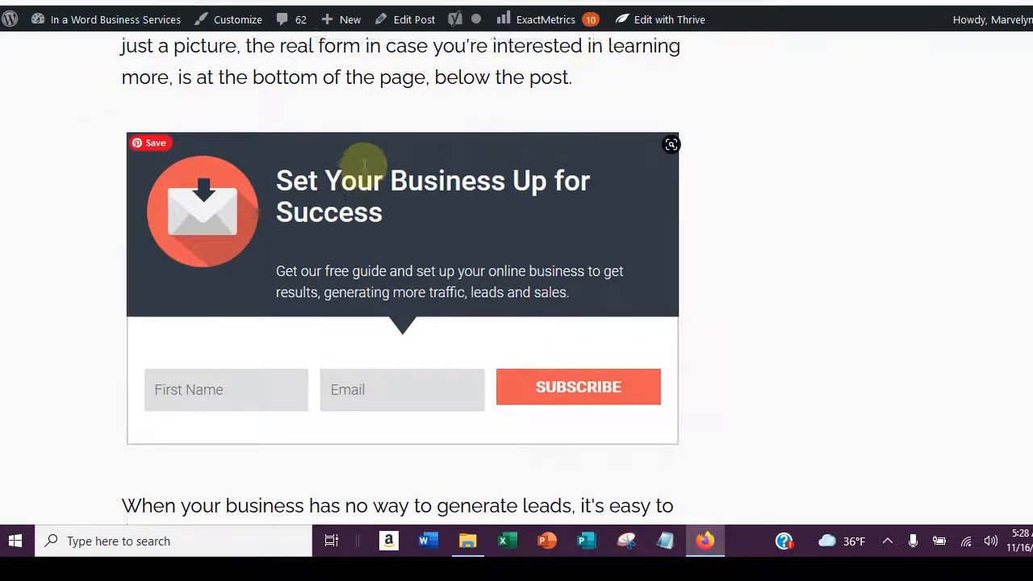
scroll(364, 165, "down", 1)
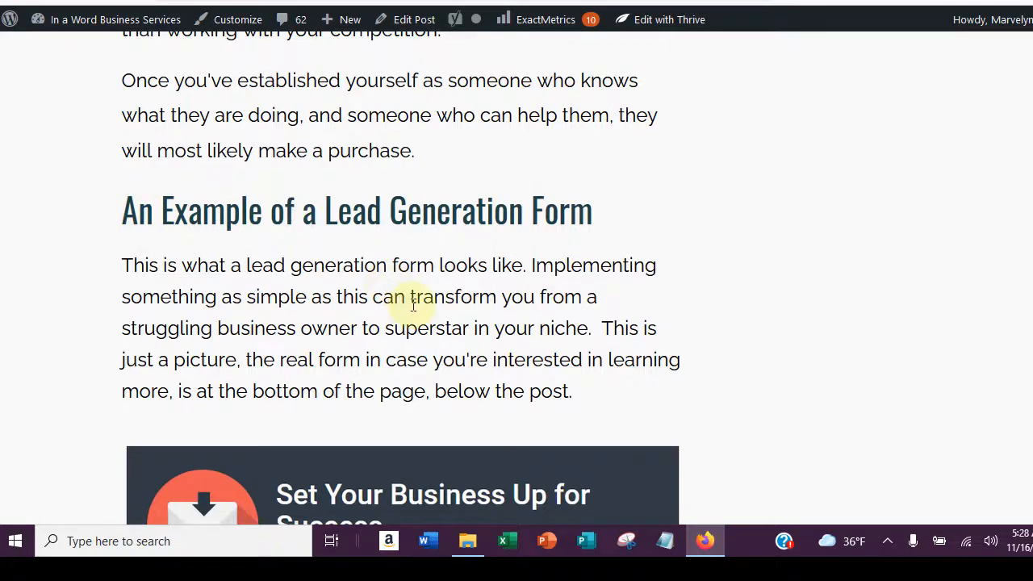
scroll(405, 301, "down", 1)
scroll(412, 306, "down", 3)
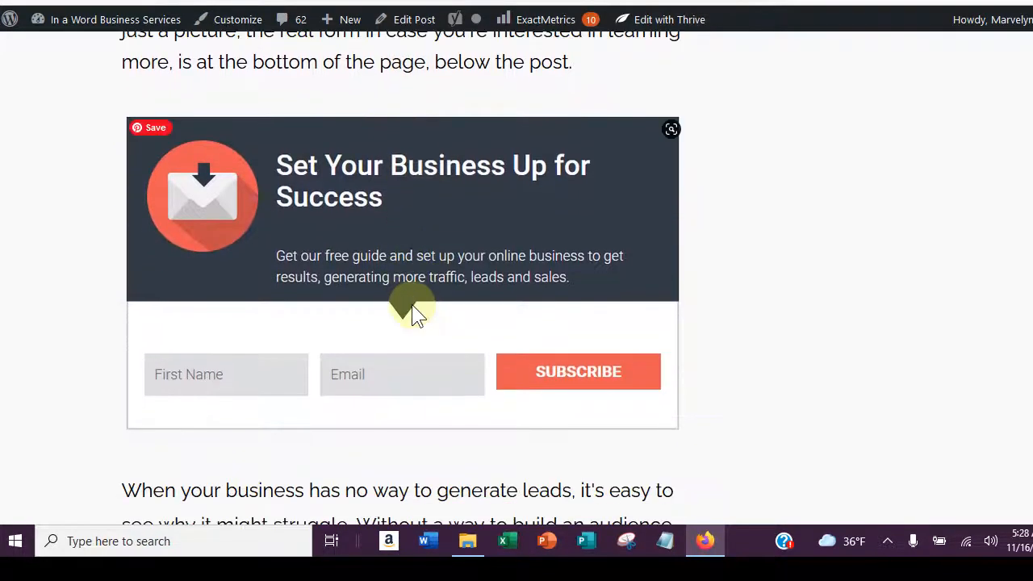
- Review the rest of the post down to the "Build a WordPress Blog in a Weekend!" offer and footer newsletter form, then return to its header
scroll(413, 307, "down", 7)
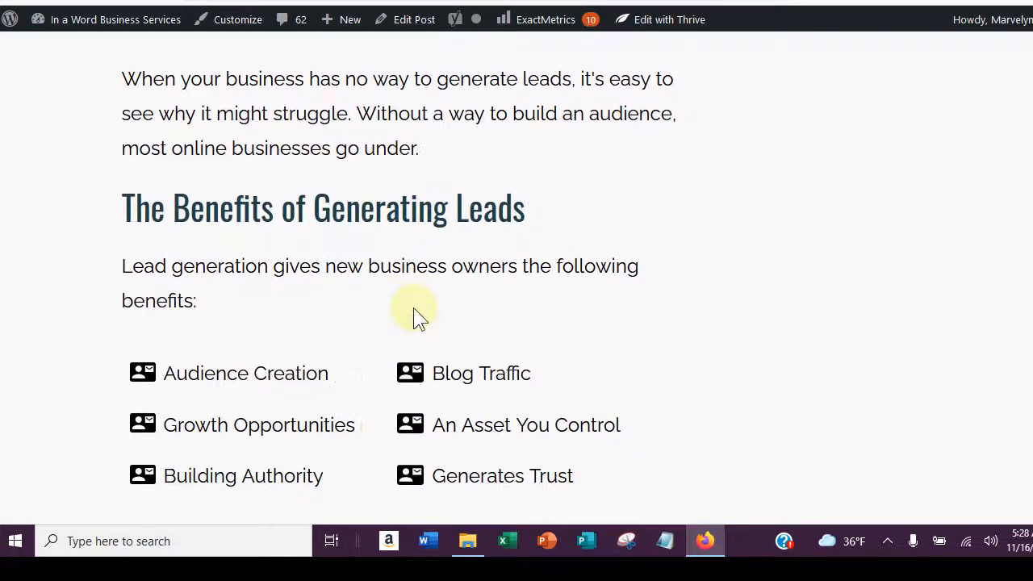
scroll(413, 308, "down", 14)
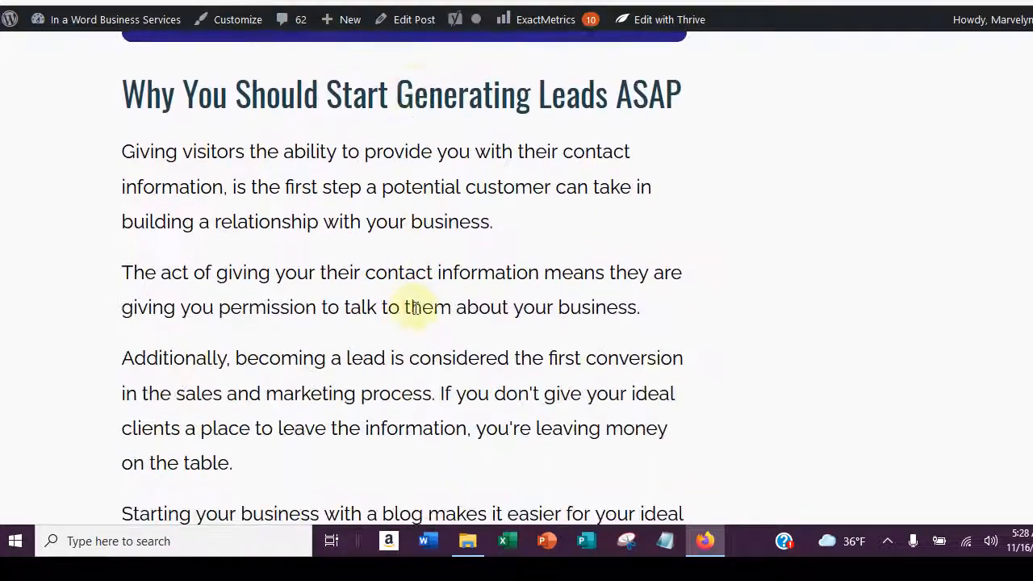
scroll(415, 309, "down", 15)
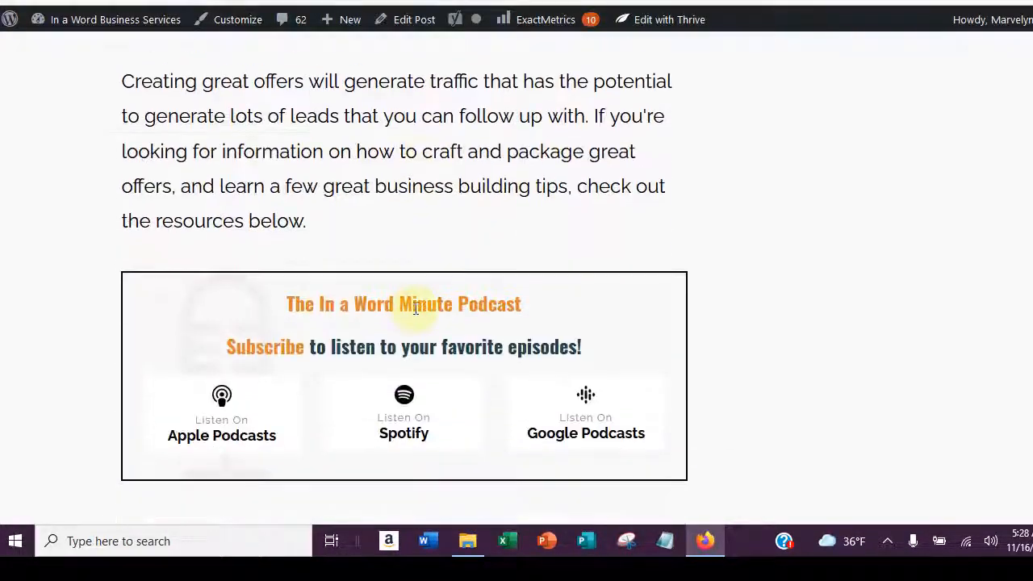
scroll(414, 307, "down", 15)
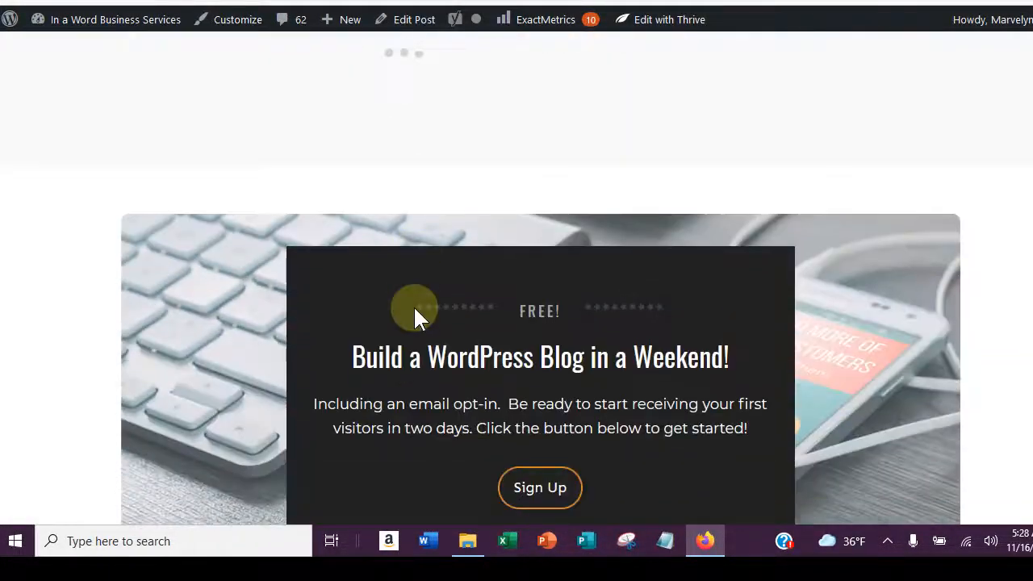
scroll(414, 307, "down", 1)
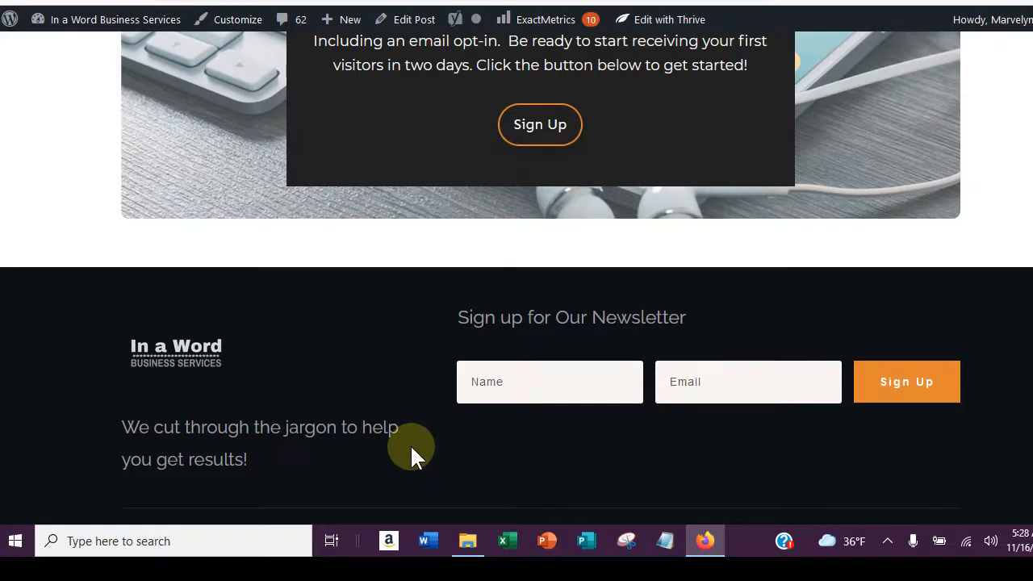
scroll(409, 443, "up", 15)
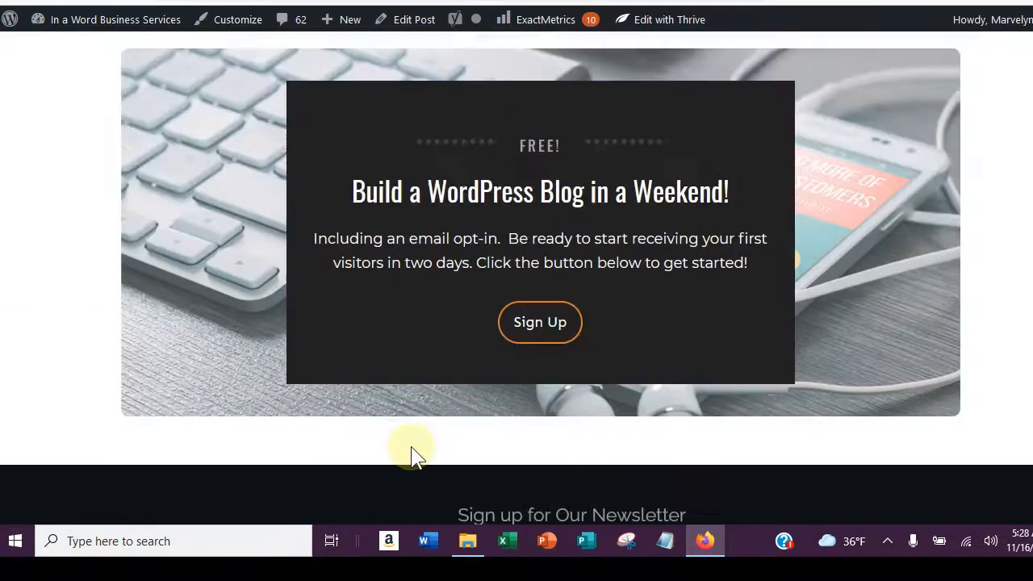
scroll(411, 447, "up", 15)
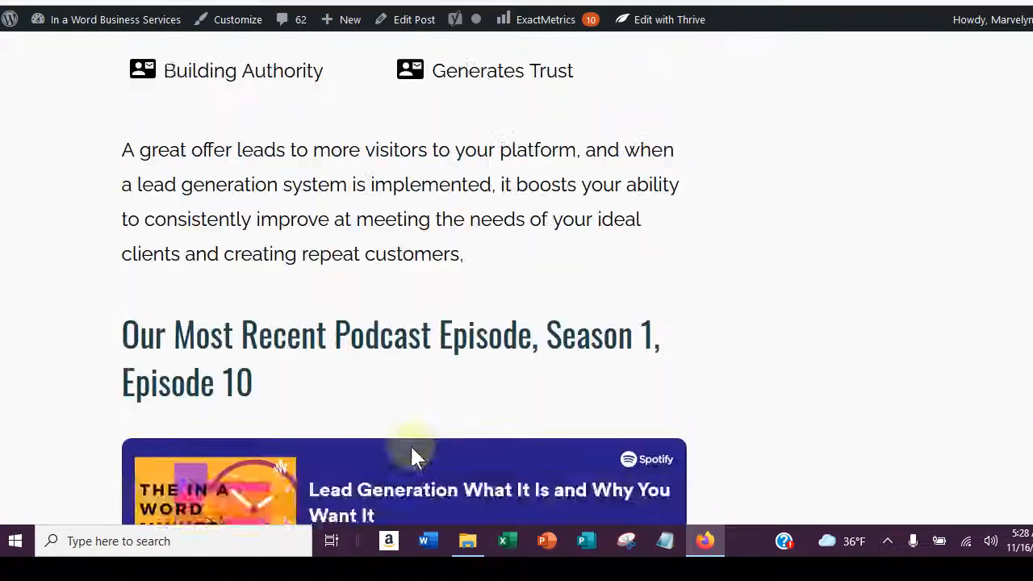
scroll(410, 446, "up", 12)
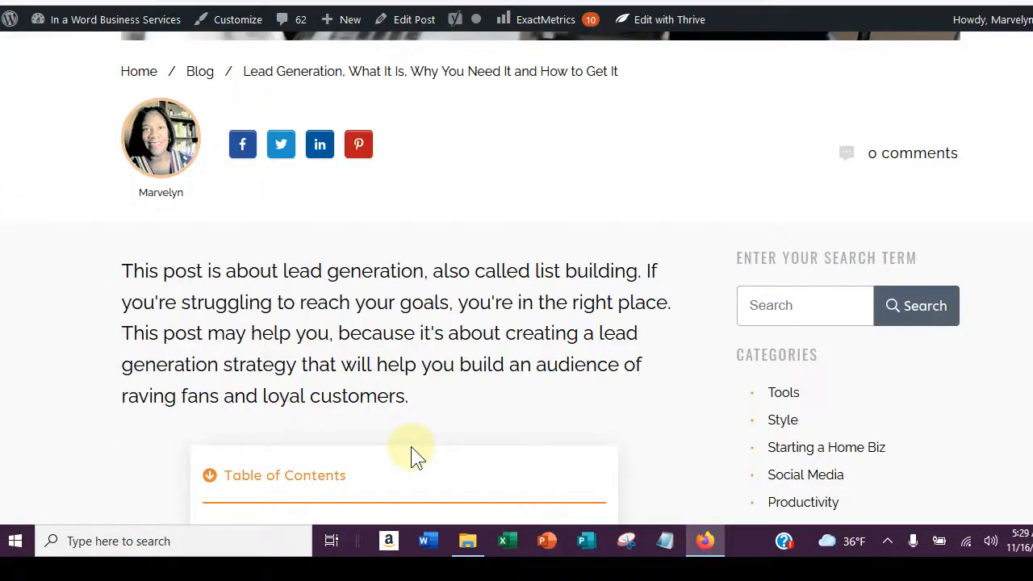
scroll(410, 446, "down", 5)
scroll(410, 446, "up", 4)
scroll(410, 447, "up", 7)
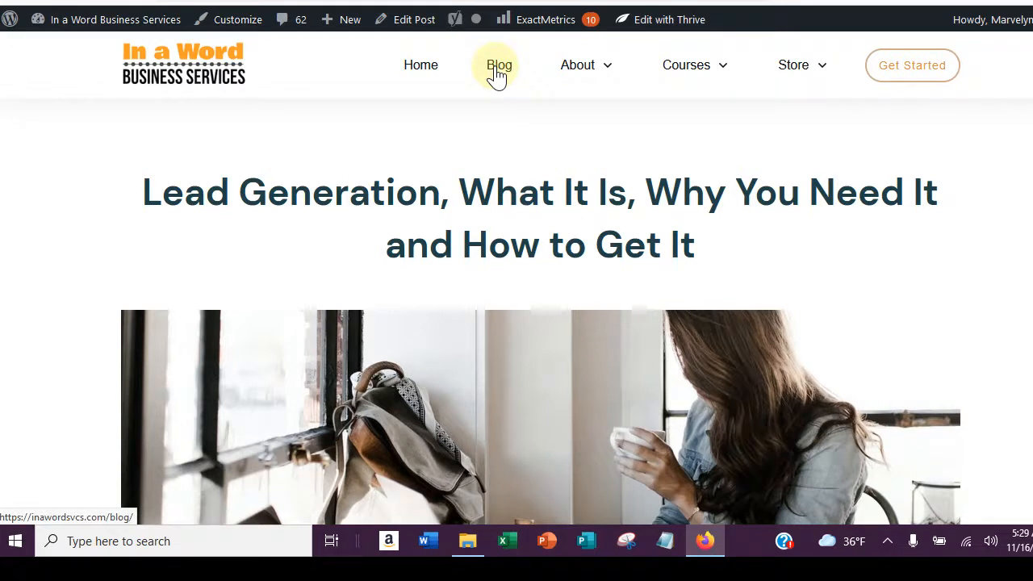
- Go to the WordPress admin dashboard and open Thrive Leads
left_click(145, 69)
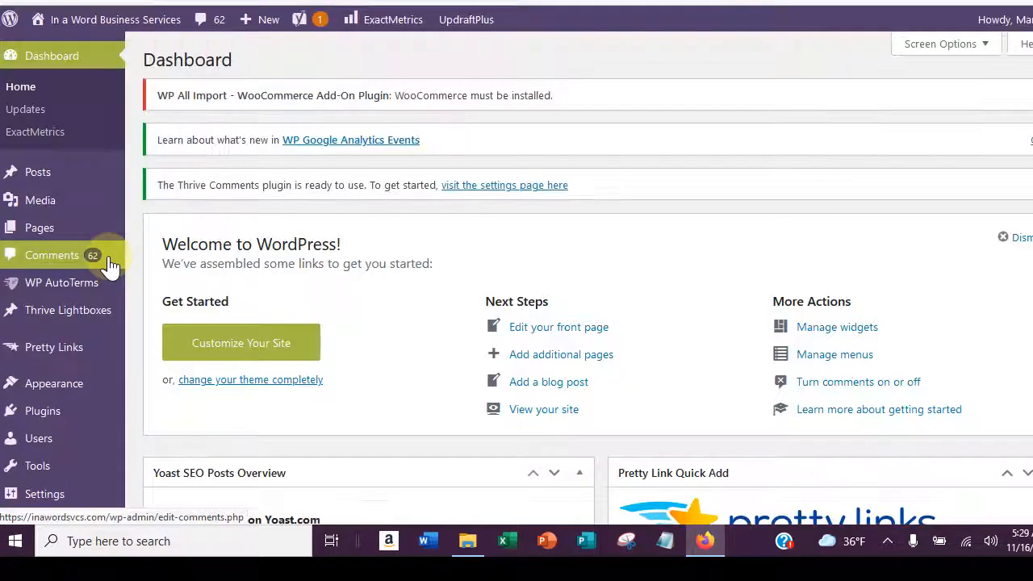
scroll(89, 262, "down", 5)
mouse_move(89, 355)
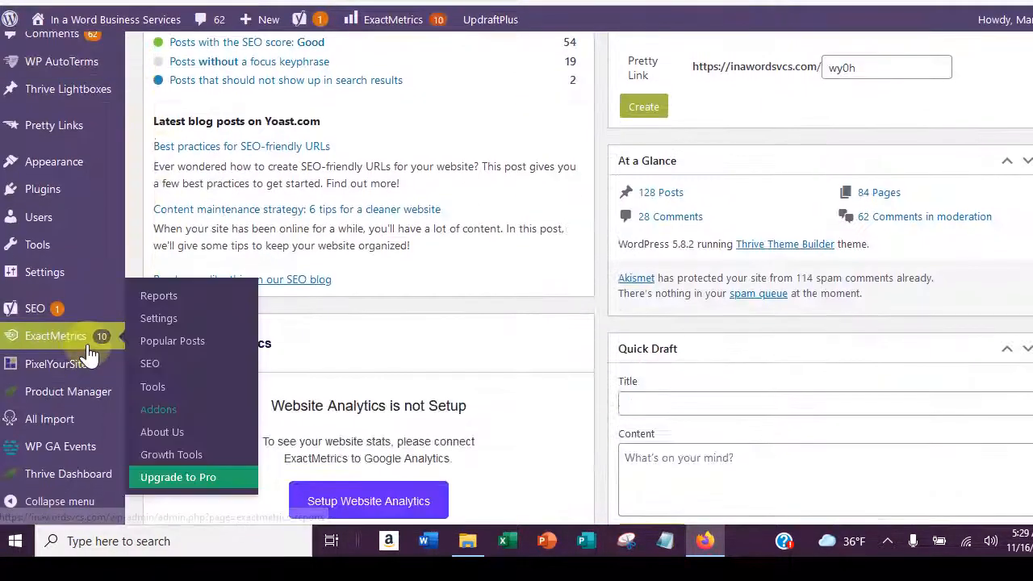
scroll(85, 363, "down", 3)
mouse_move(85, 488)
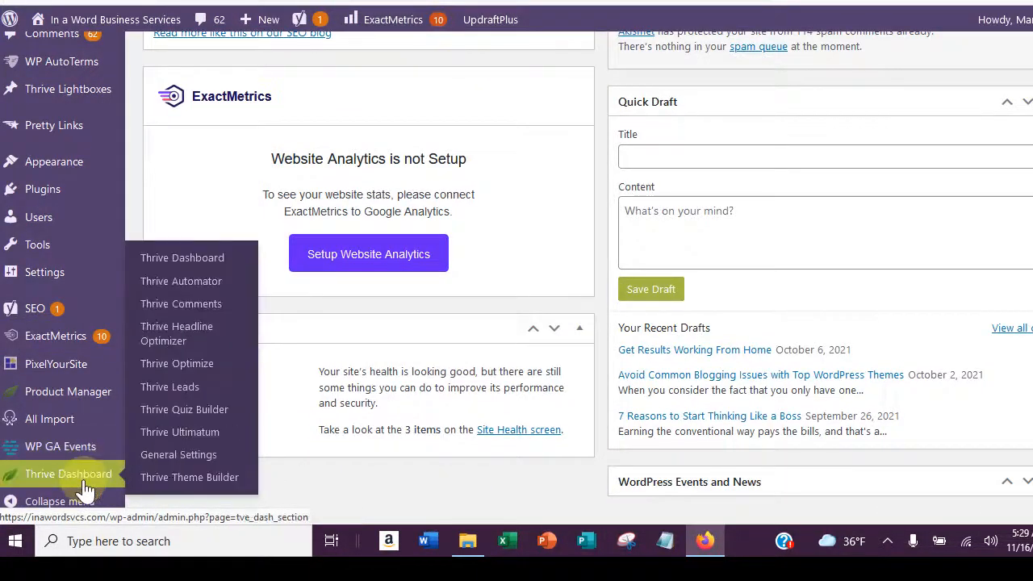
left_click(164, 388)
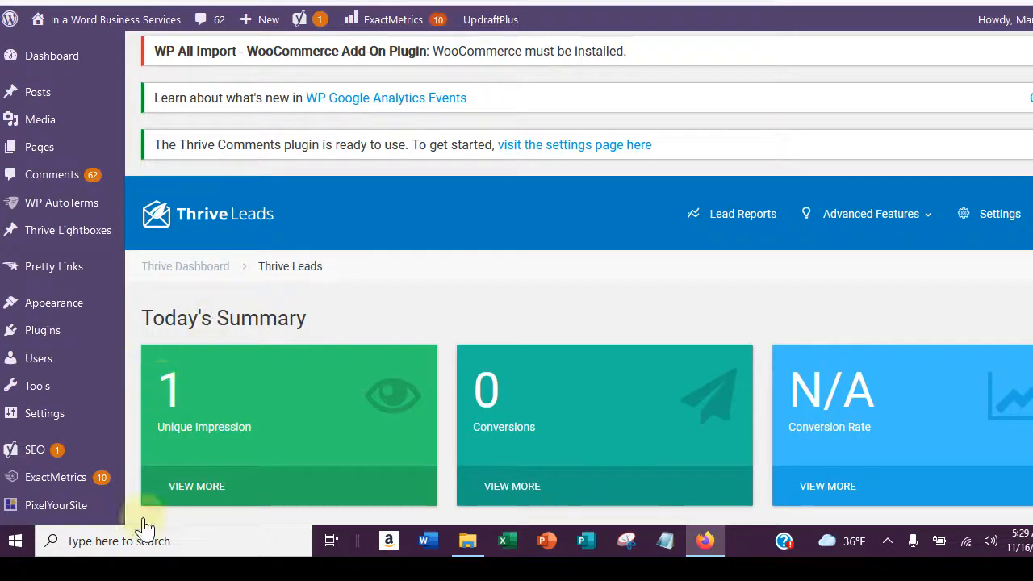
- Check the Thrive Leads overview, then find Thrive Leads and the other Thrive plugins among the site's installed plugins
scroll(155, 371, "down", 1)
scroll(239, 290, "down", 1)
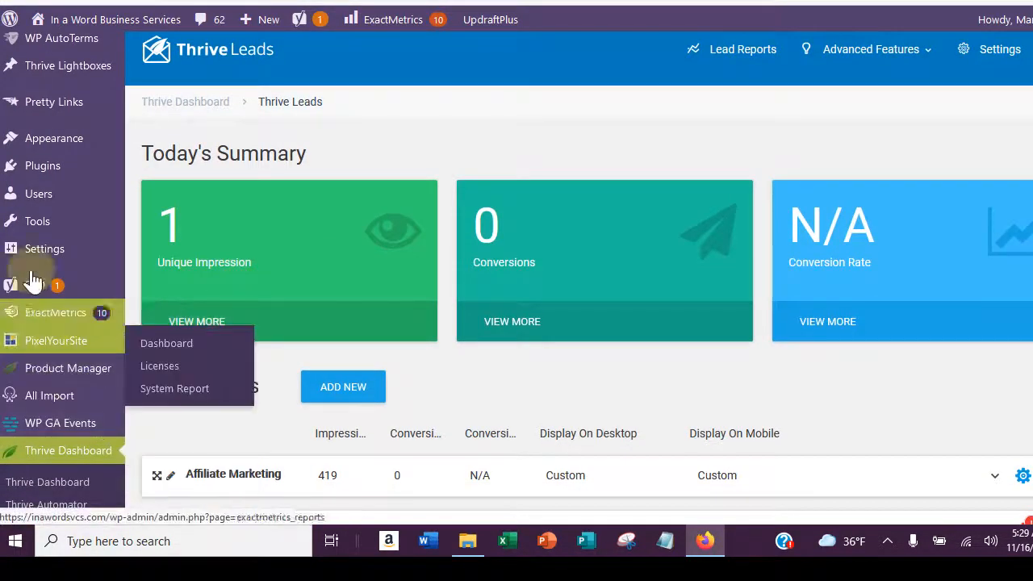
mouse_move(40, 166)
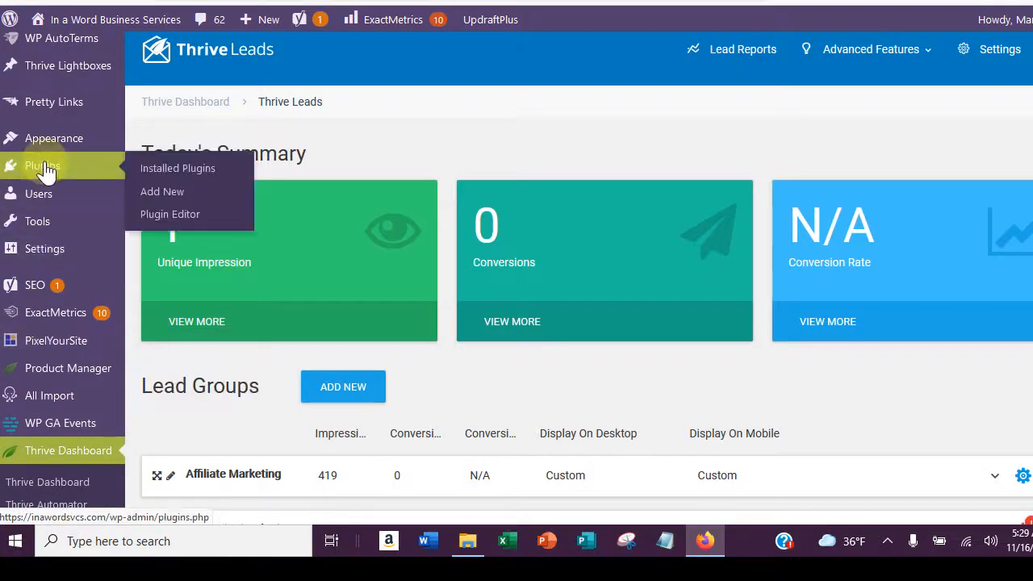
left_click(159, 176)
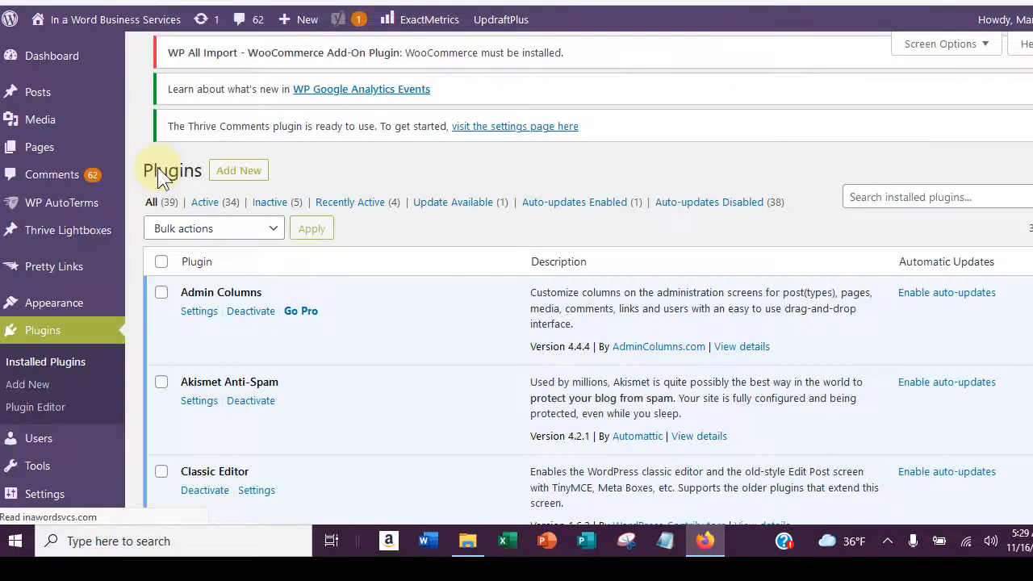
scroll(250, 266, "down", 20)
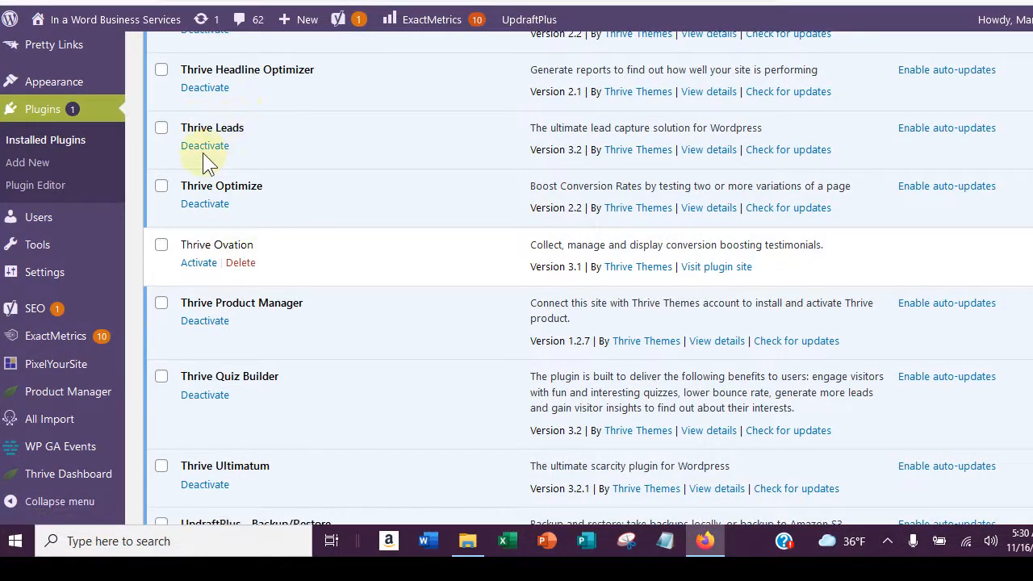
scroll(69, 364, "down", 3)
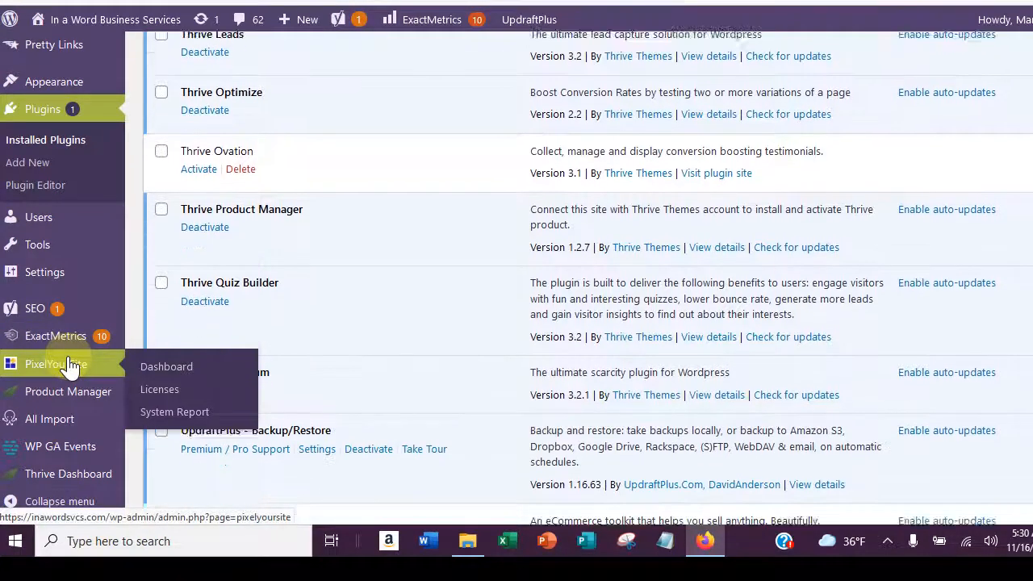
- Open Thrive Quiz Builder and look through the existing quizzes down to "Biggest Challenge"
mouse_move(58, 482)
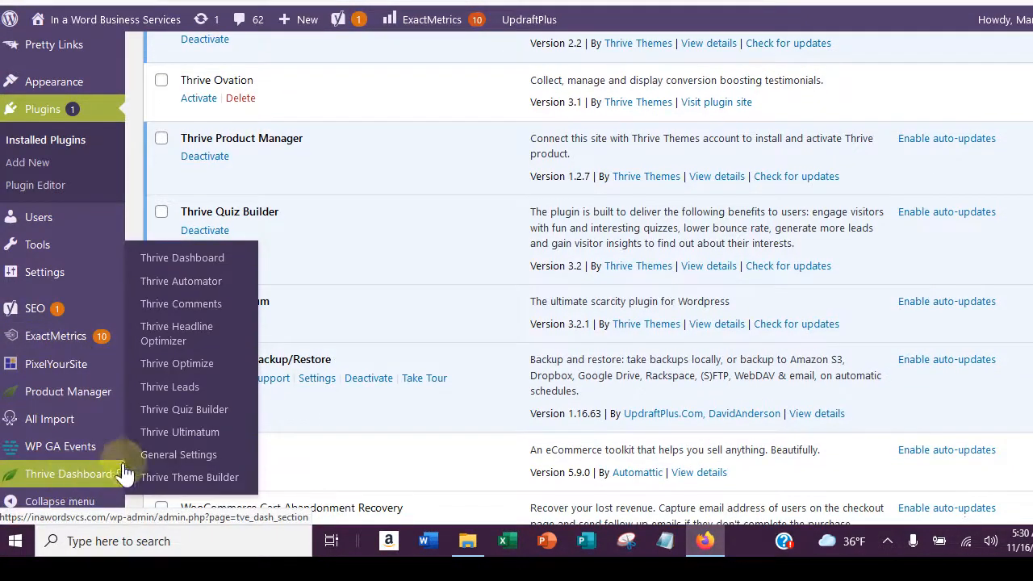
left_click(194, 409)
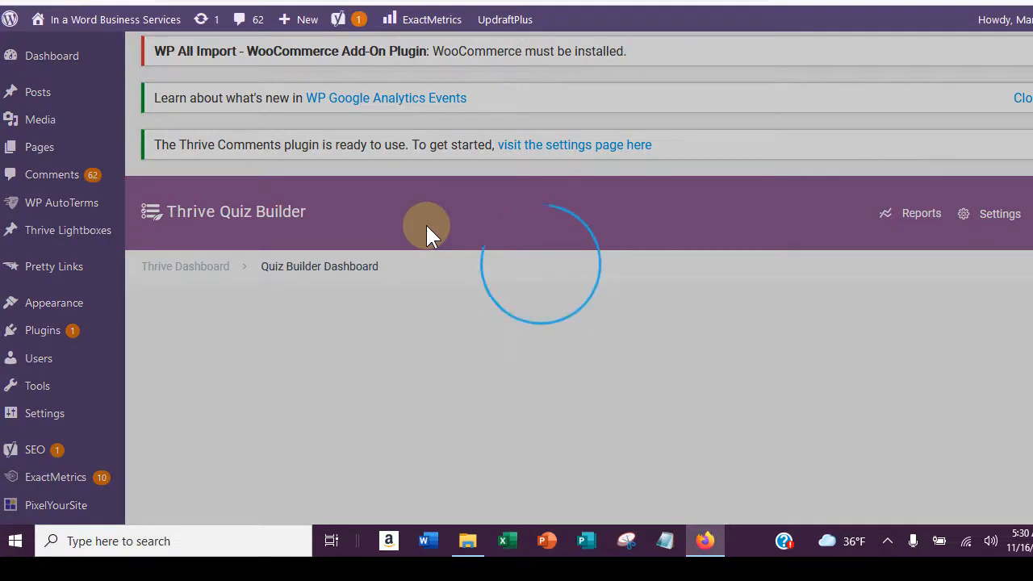
scroll(426, 223, "down", 3)
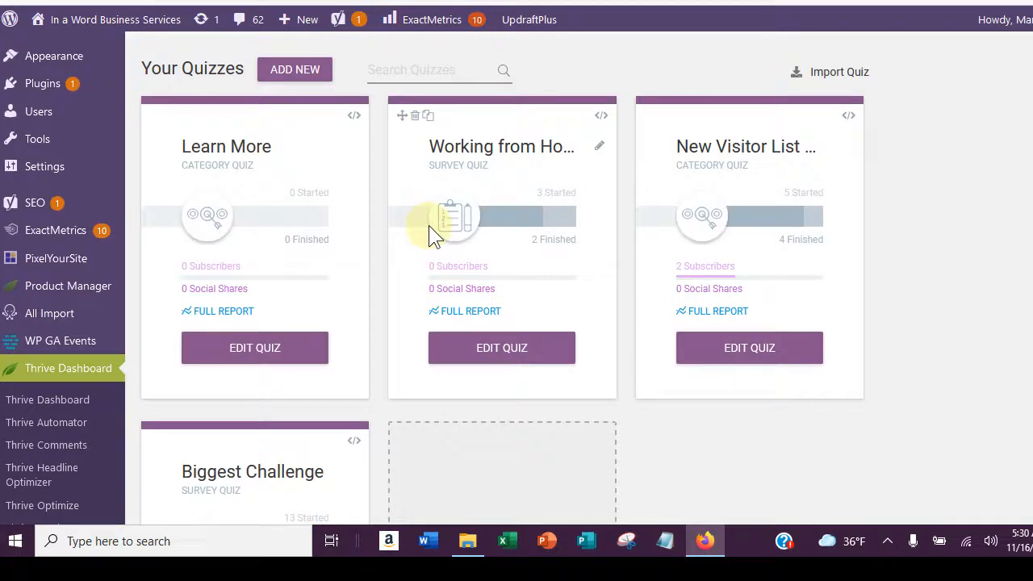
scroll(428, 233, "down", 1)
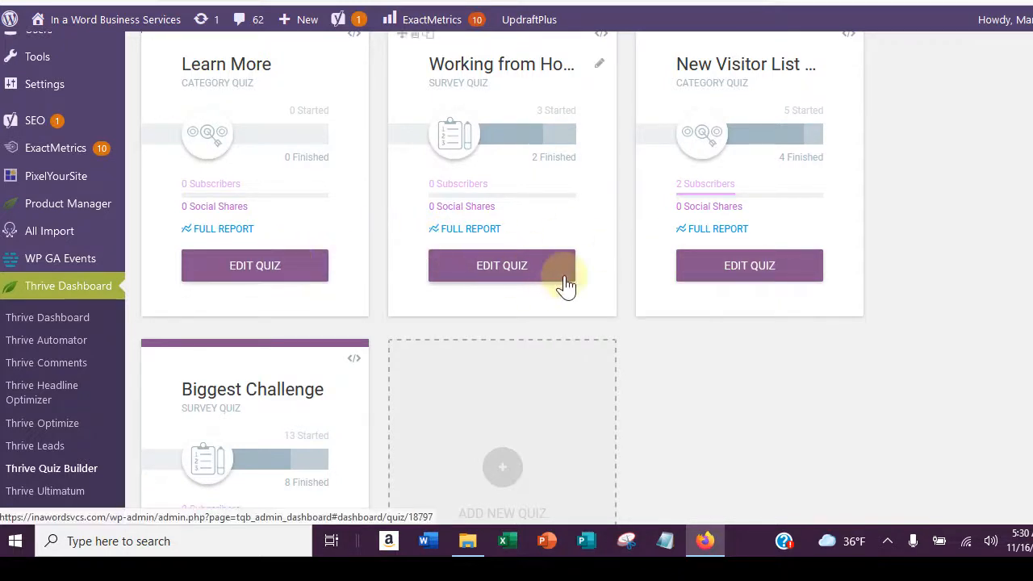
scroll(563, 282, "down", 2)
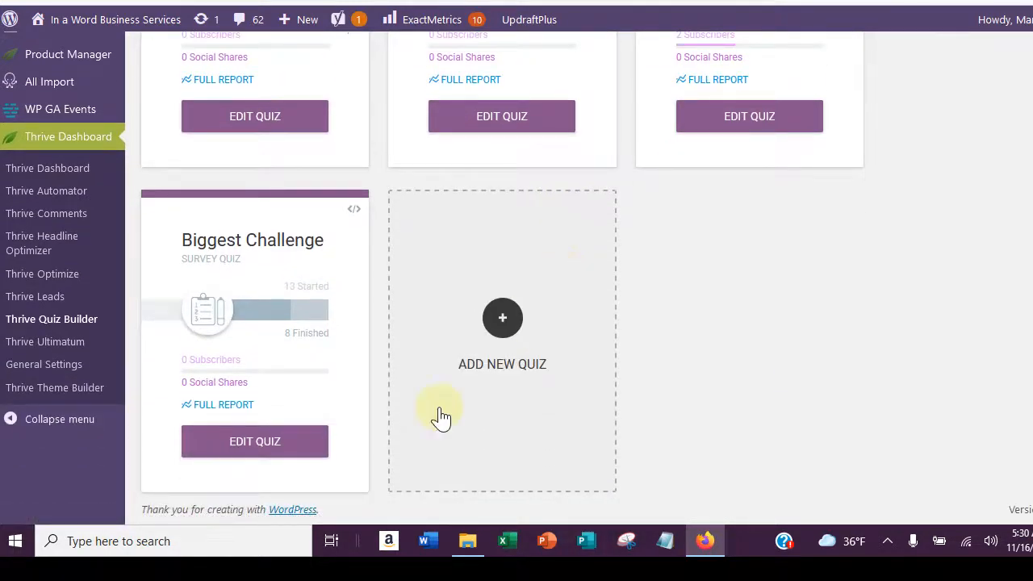
- Open the "Biggest Challenge" quiz, examine its quiz structure including the Opt-in Gate, and return to the quiz dashboard
left_click(256, 440)
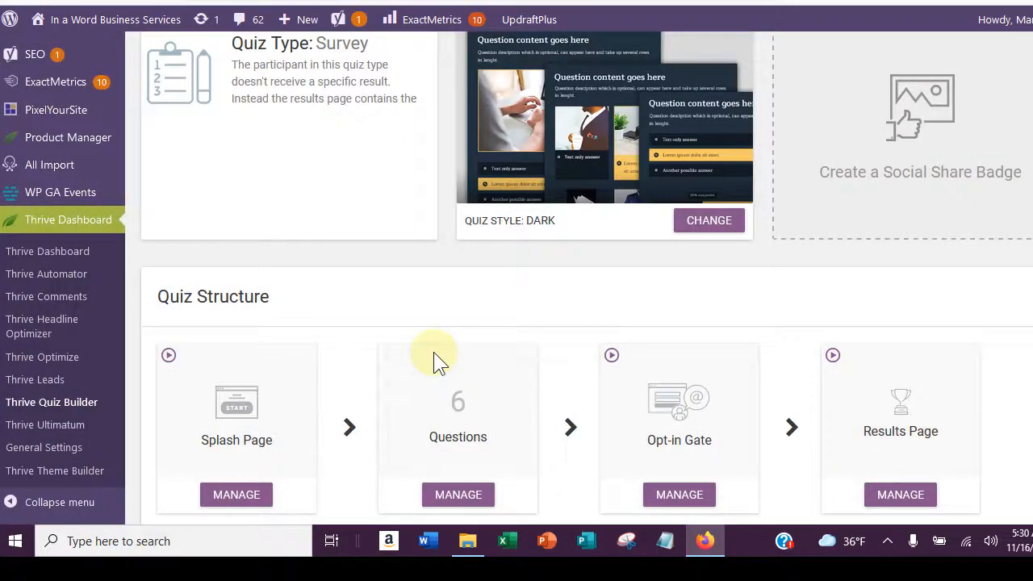
scroll(433, 353, "down", 2)
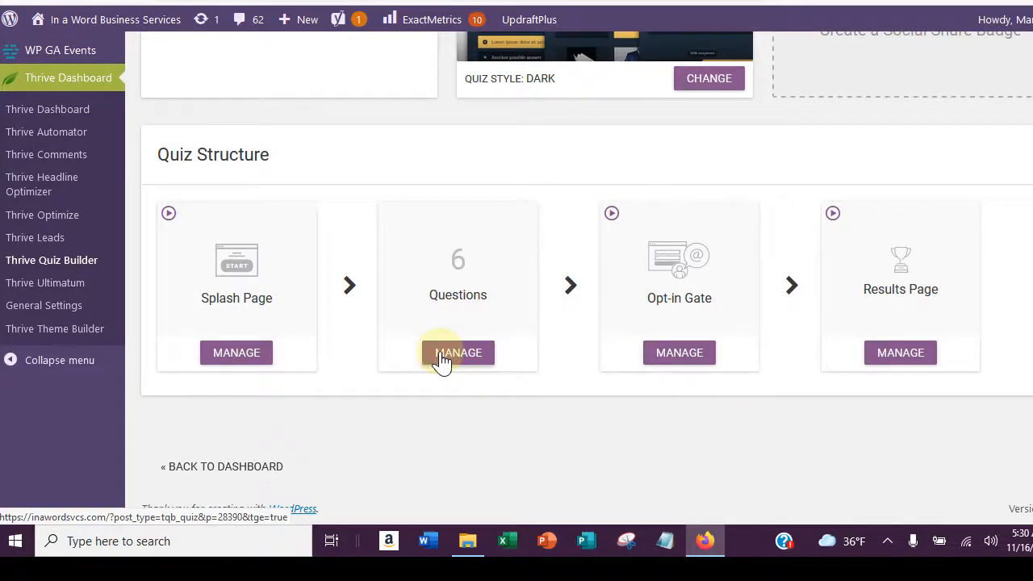
left_click(232, 468)
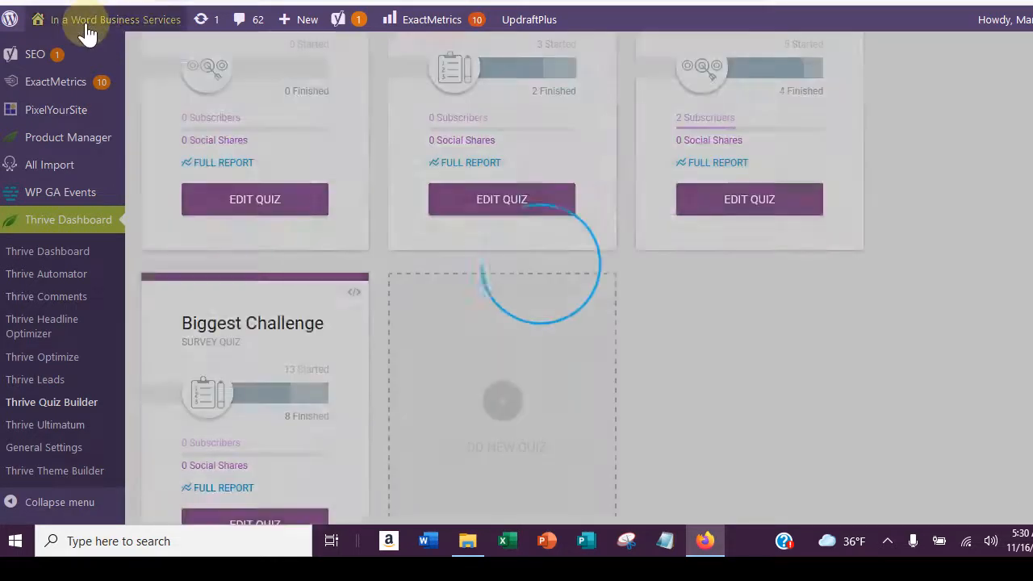
- Visit the live site's home page and follow the Get Started offer below the main introduction
mouse_move(82, 29)
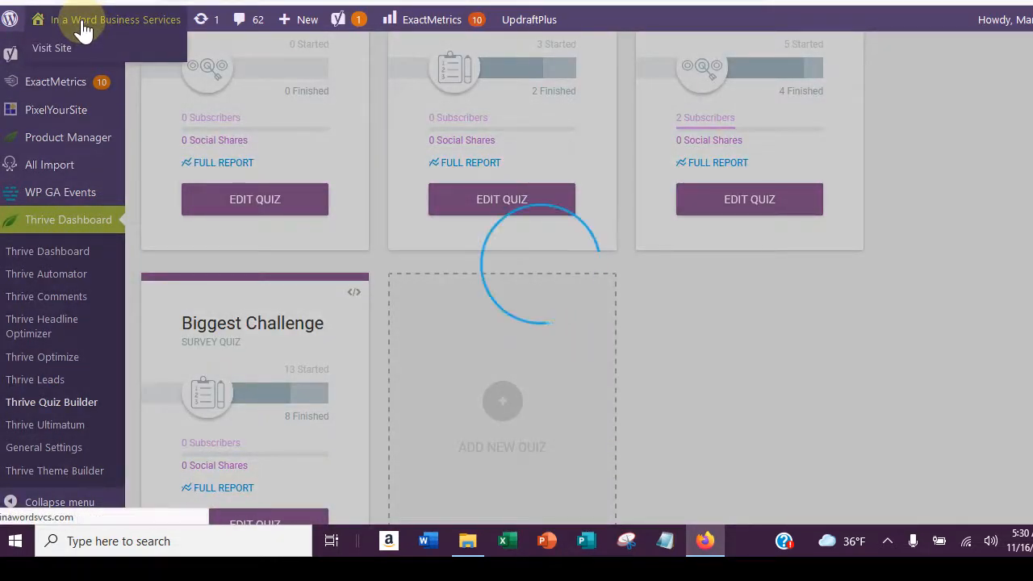
left_click(81, 28)
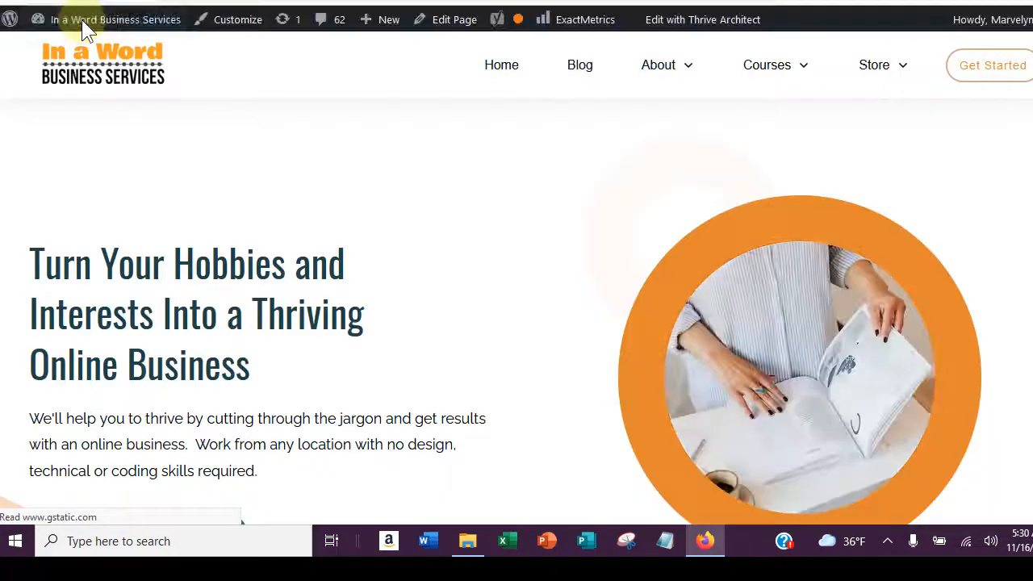
mouse_move(81, 20)
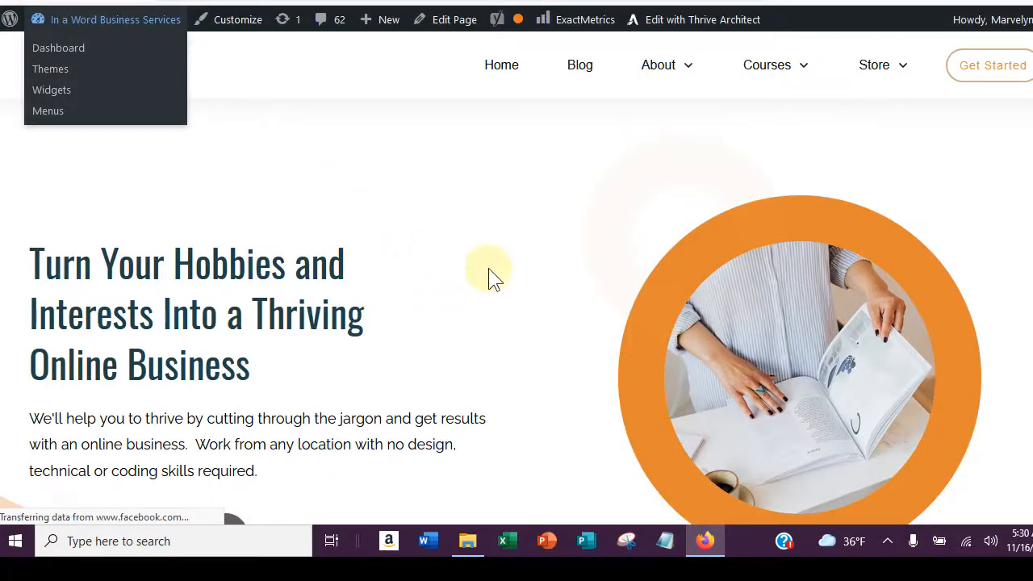
scroll(491, 261, "down", 5)
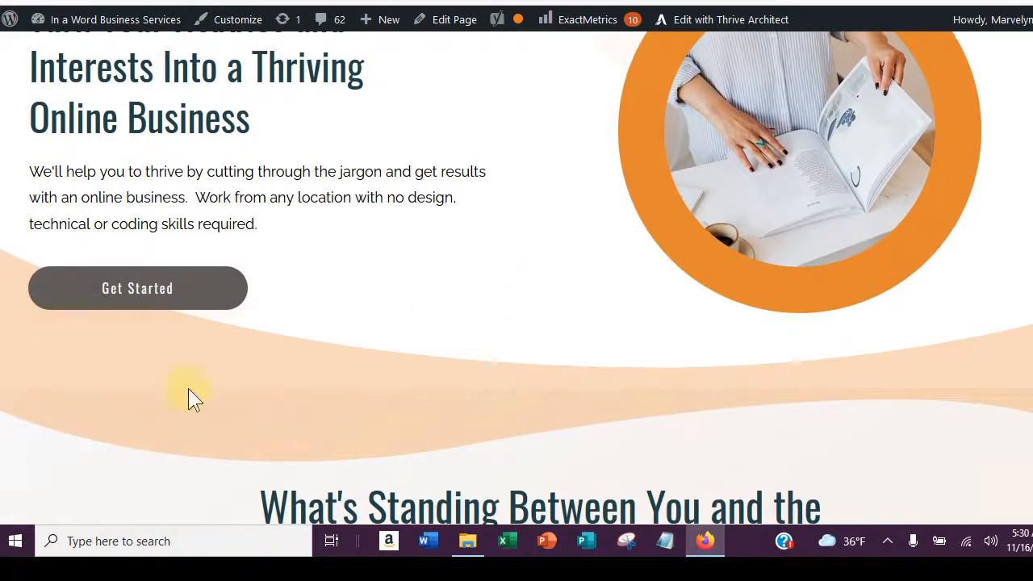
left_click(134, 292)
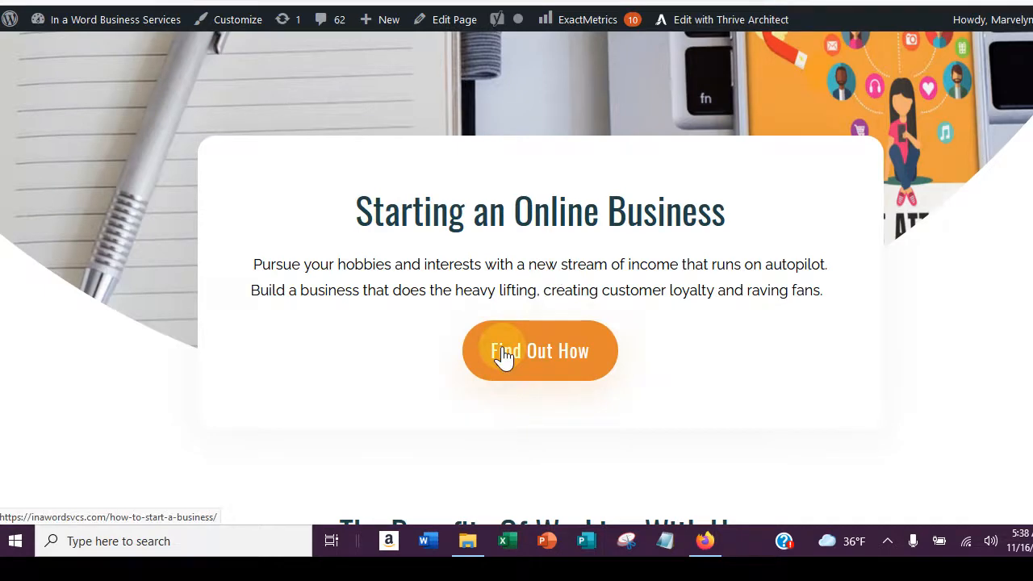
- Check the "Offers That Attract" opt-in pop-up behind Find Out How in the "Starting an Online Business" section, and close it
left_click(533, 350)
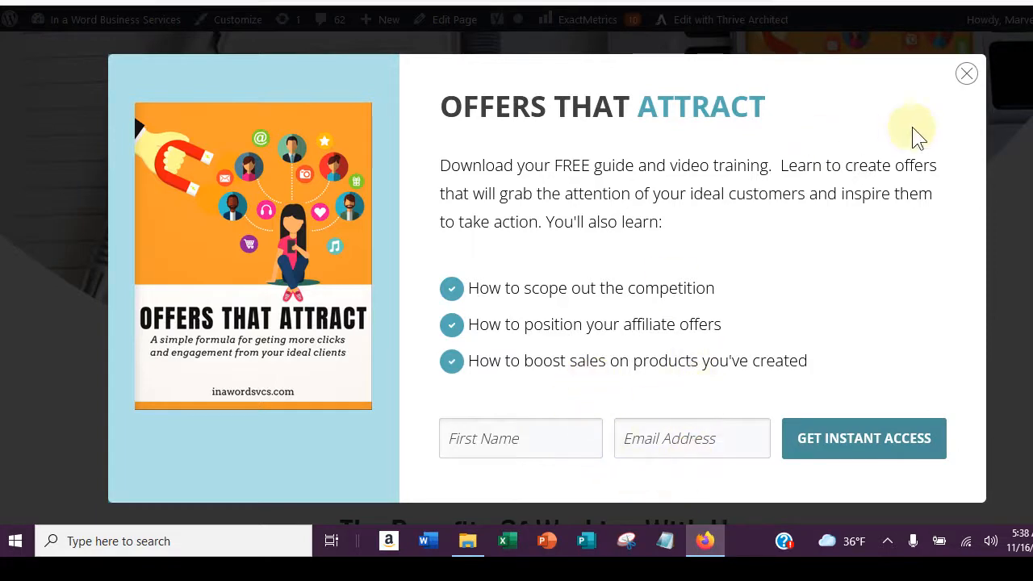
left_click(966, 76)
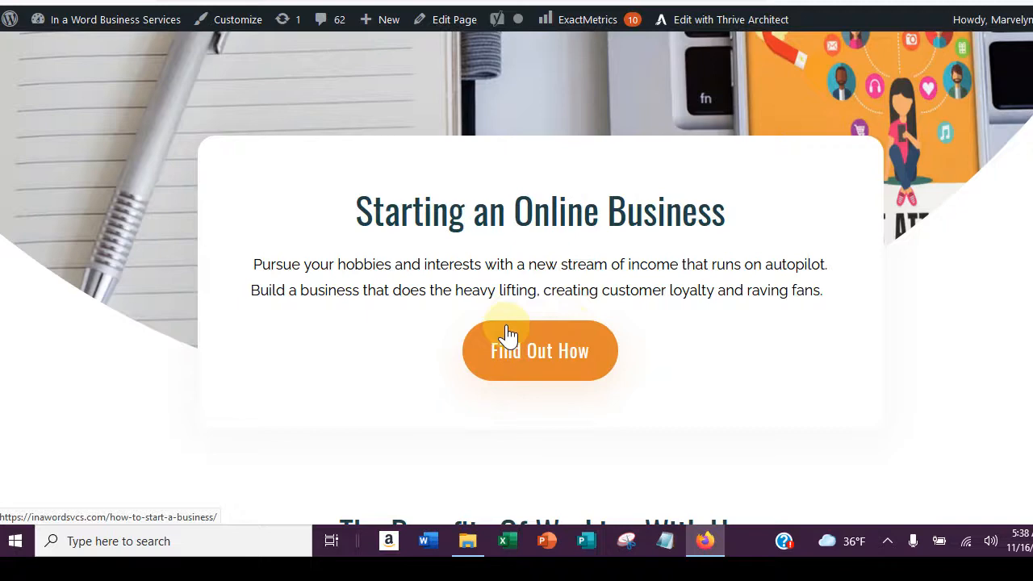
left_click(547, 365)
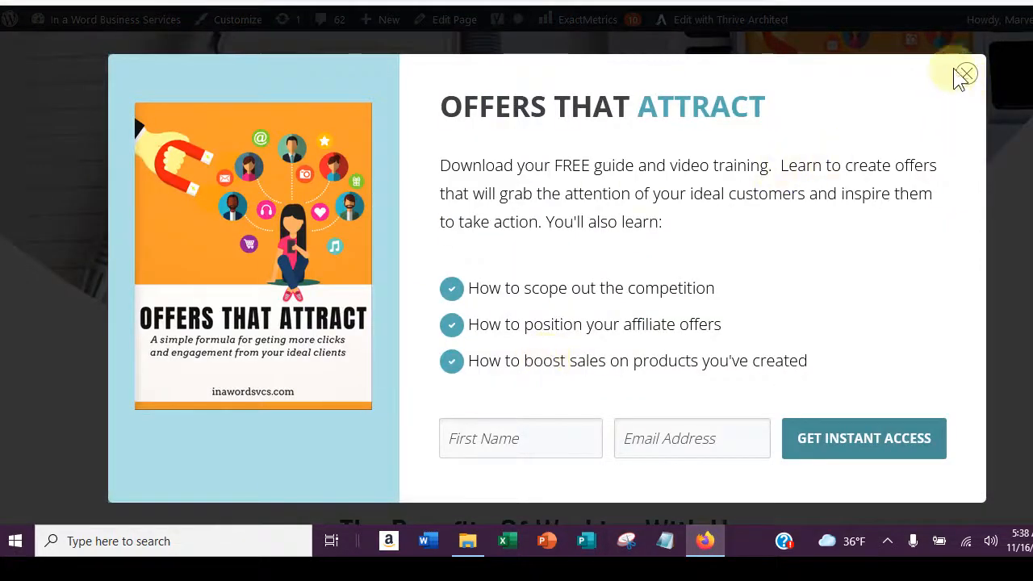
left_click(965, 75)
scroll(585, 303, "down", 3)
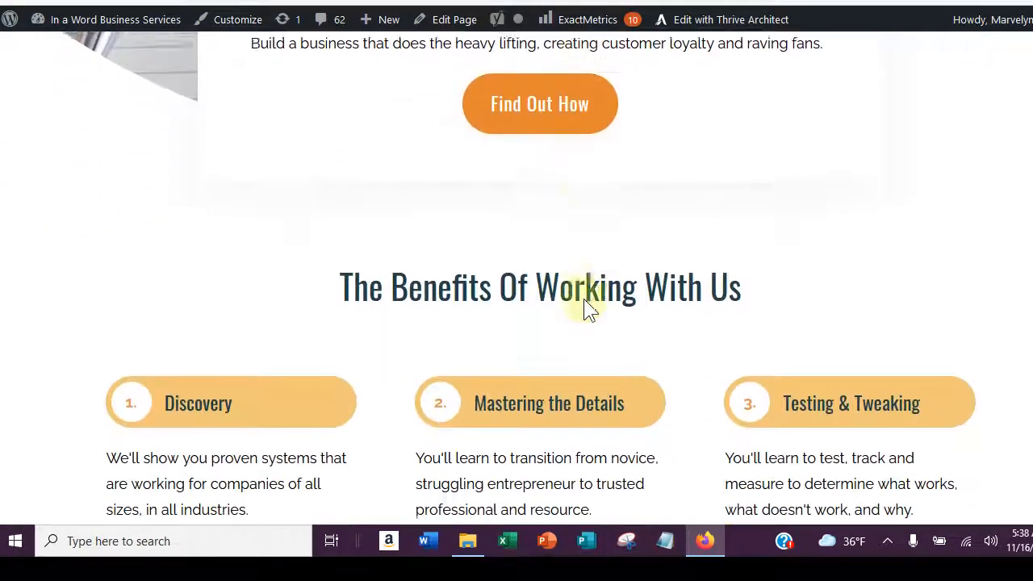
- Look over the home page's "Are You Ready?" section, and review the post in the editor around its sign-up form and table of contents
scroll(585, 303, "down", 6)
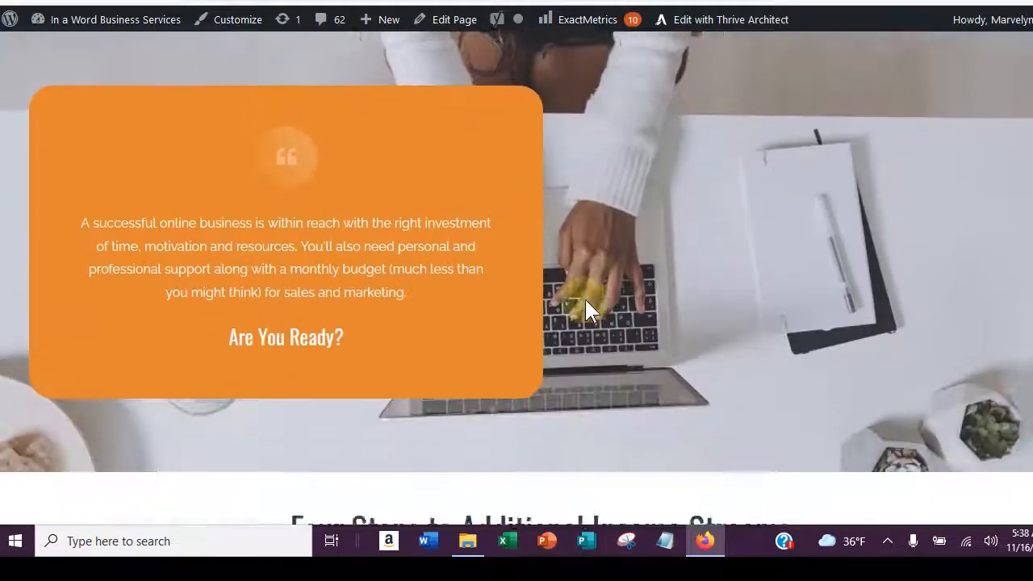
scroll(585, 300, "down", 4)
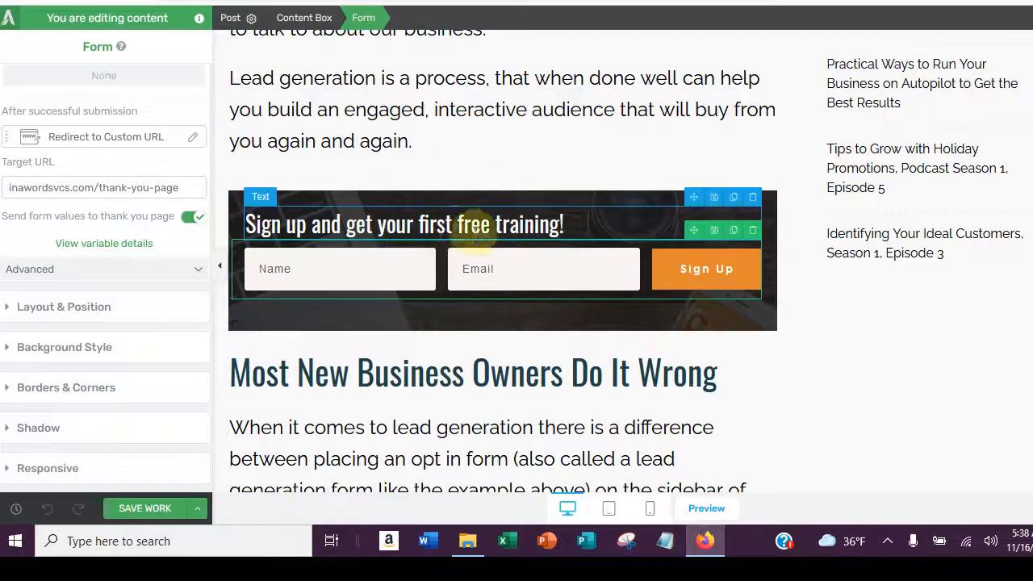
scroll(520, 216, "up", 1)
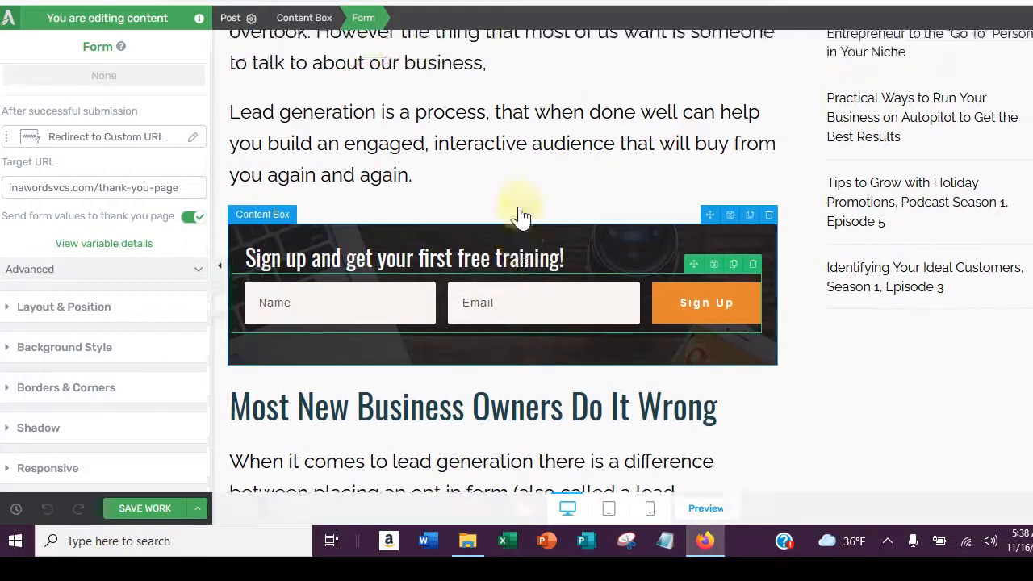
scroll(520, 216, "up", 12)
scroll(524, 216, "down", 6)
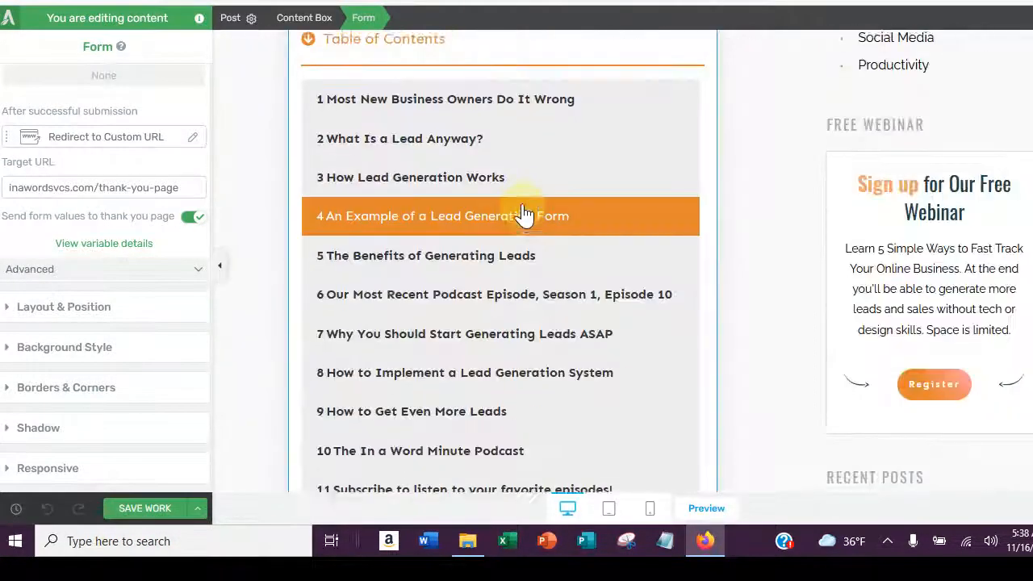
scroll(524, 215, "down", 7)
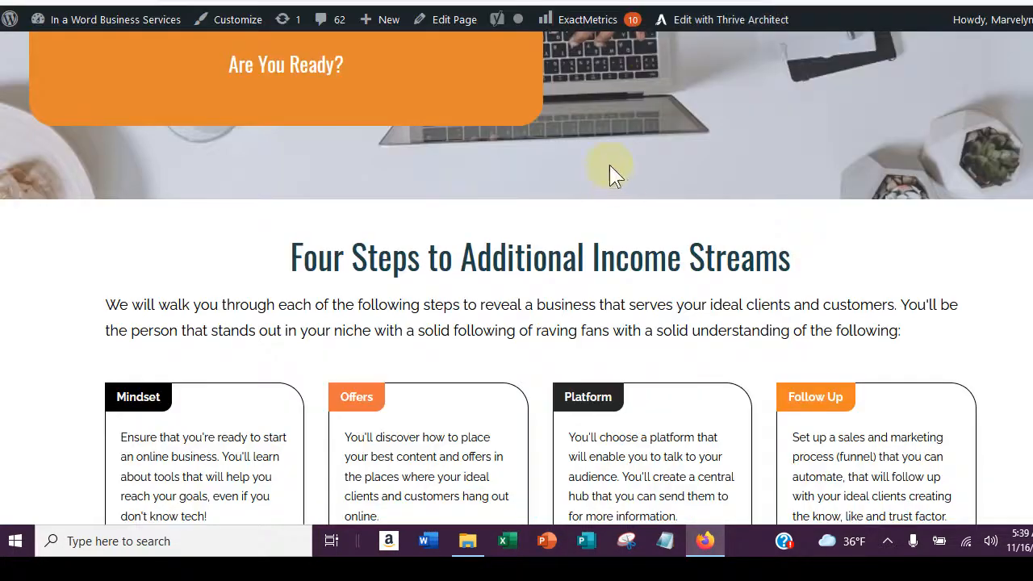
- Check the "Offers That Attract" opt-in pop-up behind Click Here Now in the "Sign up and Stay Up To Date!" section, and close it
scroll(601, 262, "down", 5)
scroll(601, 263, "up", 5)
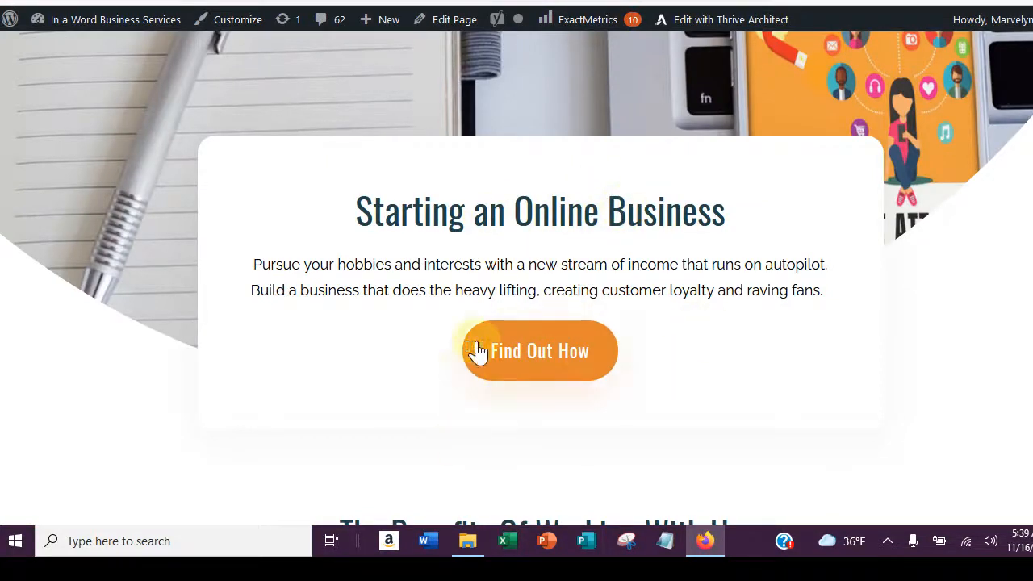
scroll(666, 309, "down", 1)
scroll(666, 307, "down", 15)
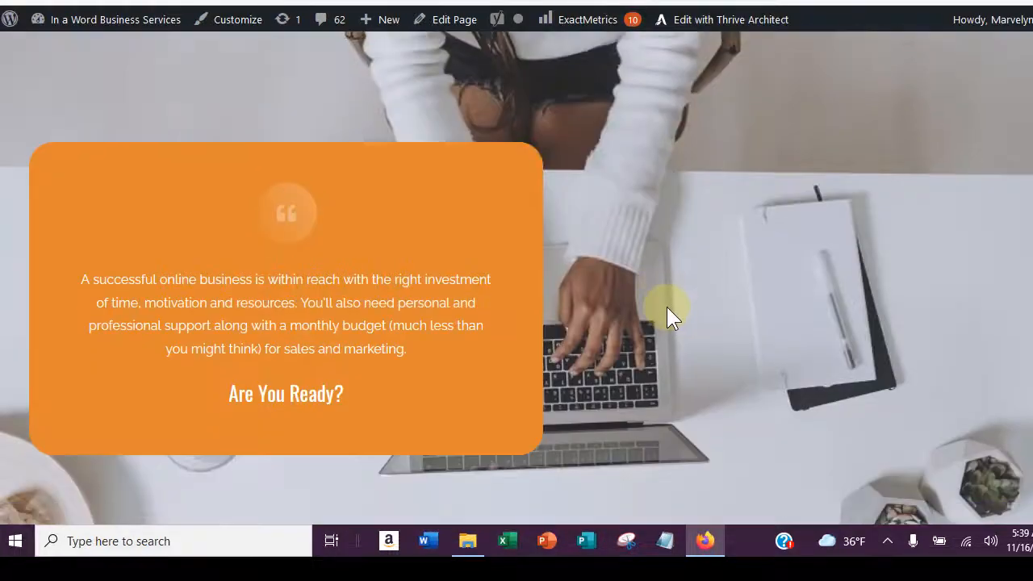
scroll(674, 318, "down", 5)
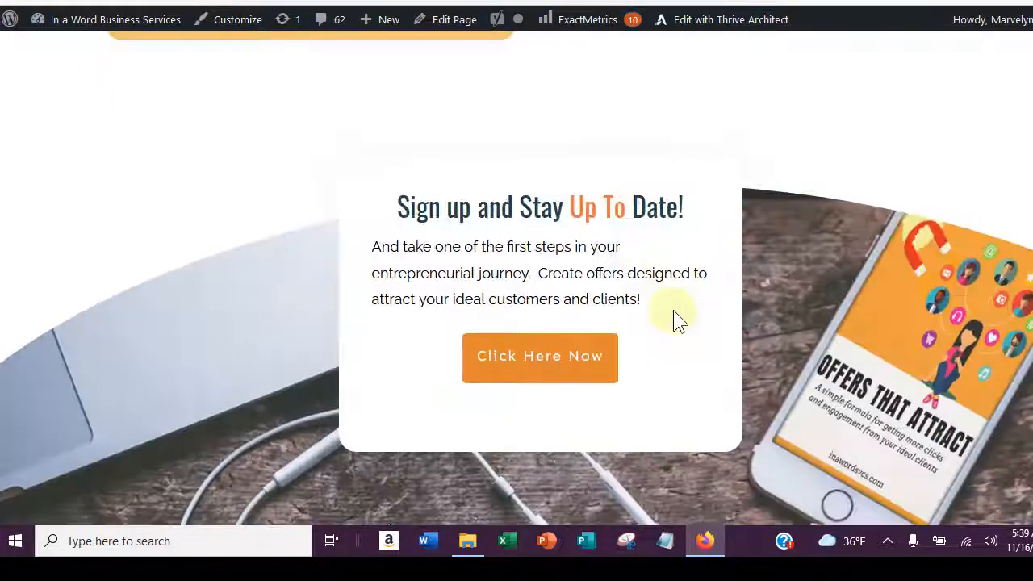
left_click(547, 379)
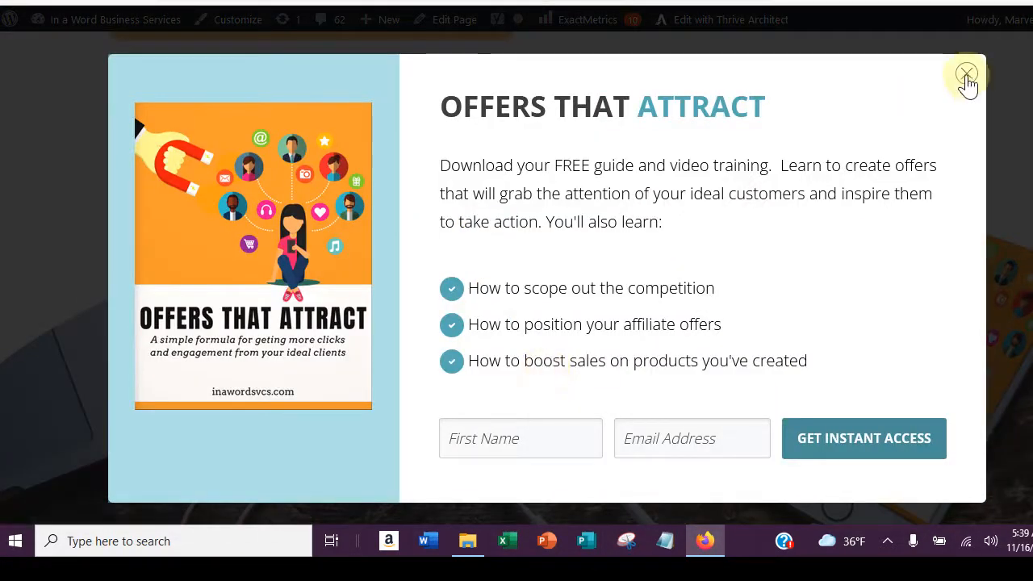
left_click(966, 78)
- Look through the rest of the home page, revisit the sign-up form in the post editor, and return to the home page introduction
scroll(765, 248, "down", 10)
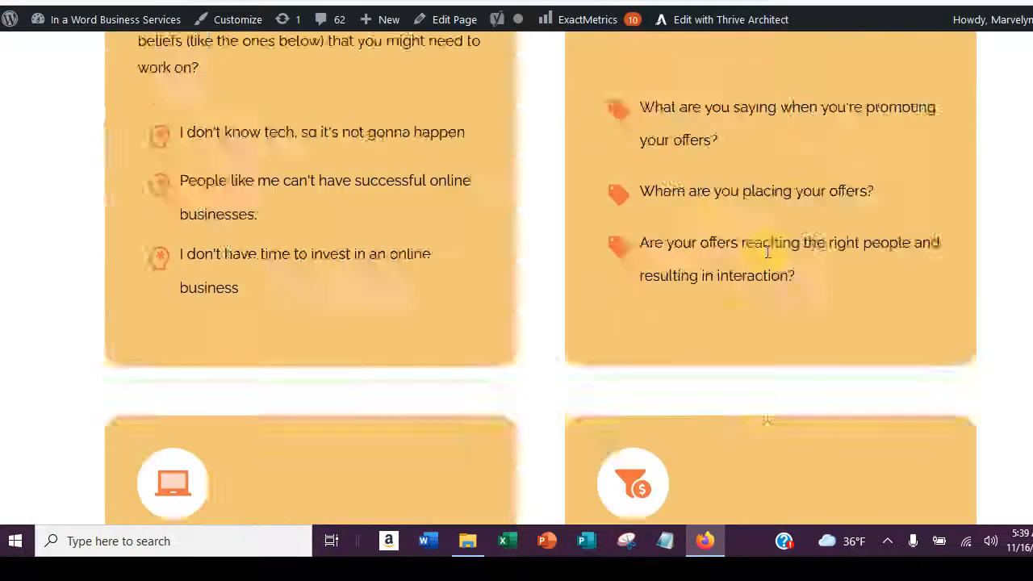
scroll(765, 251, "up", 15)
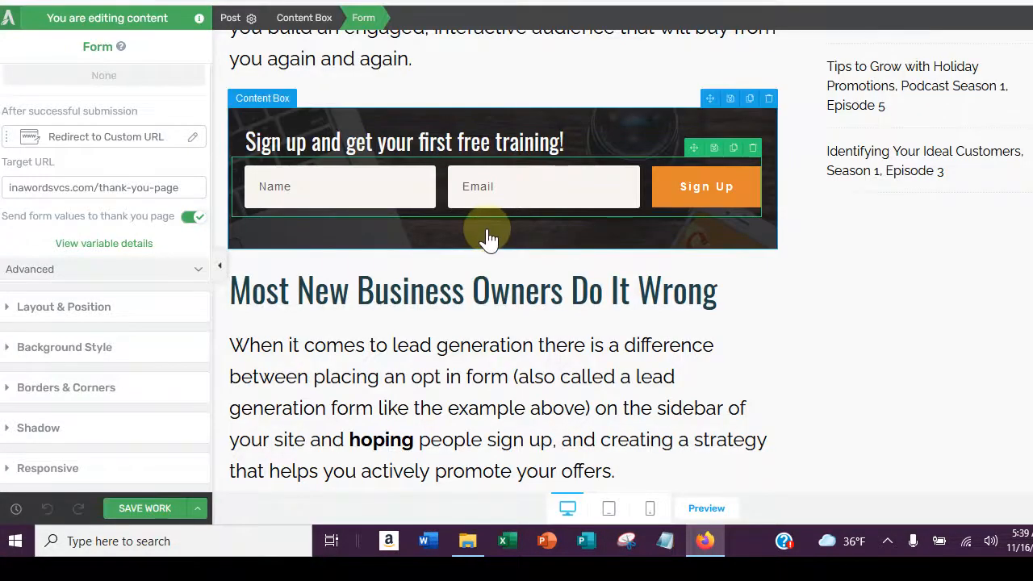
scroll(489, 240, "up", 8)
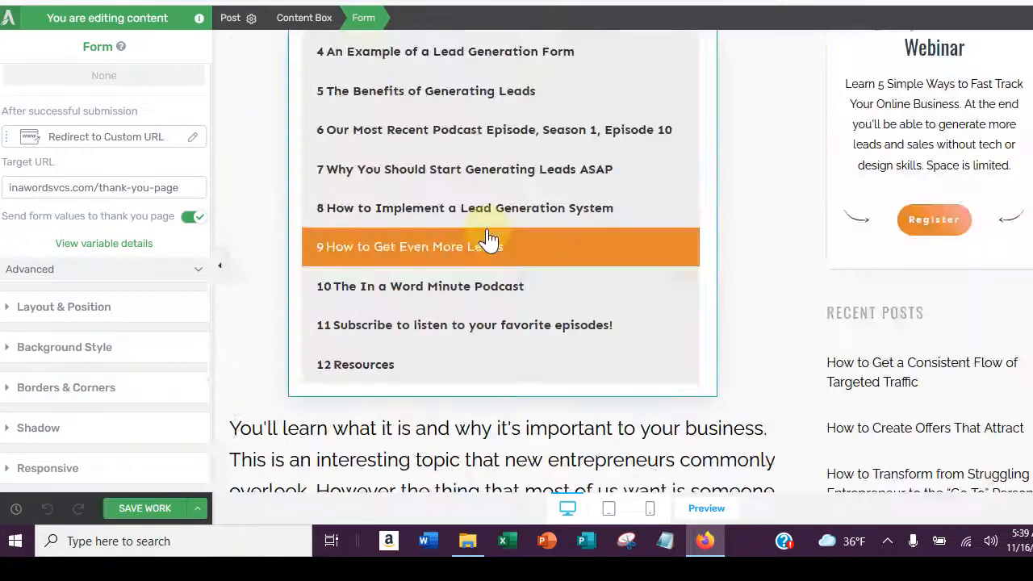
scroll(489, 240, "down", 6)
scroll(489, 239, "down", 1)
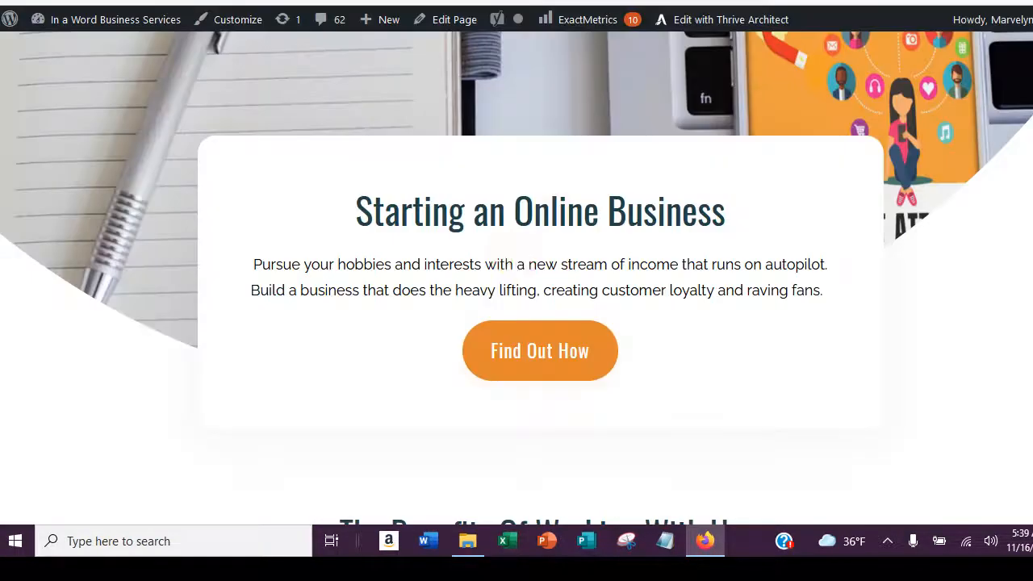
scroll(516, 274, "down", 8)
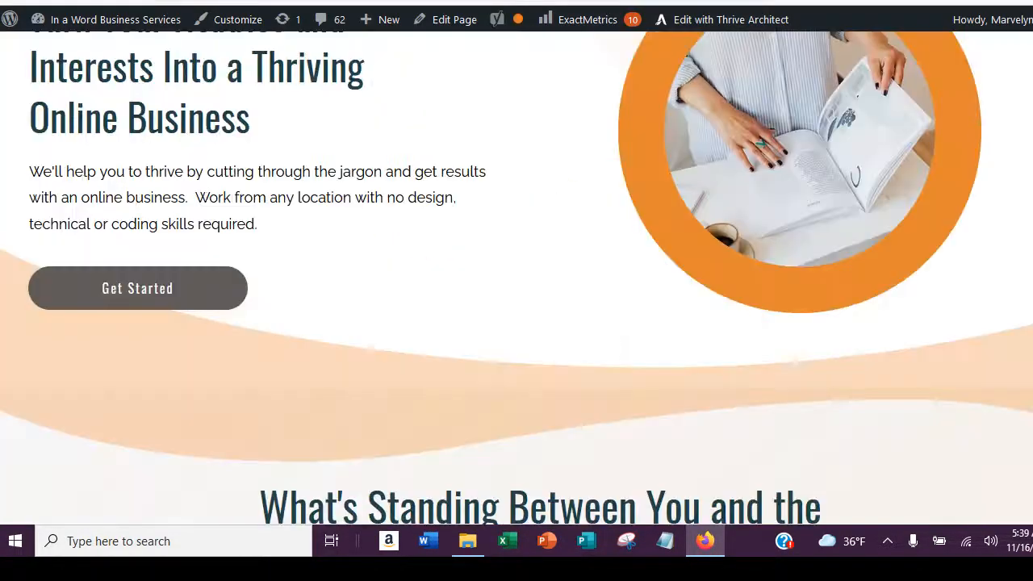
scroll(419, 244, "up", 3)
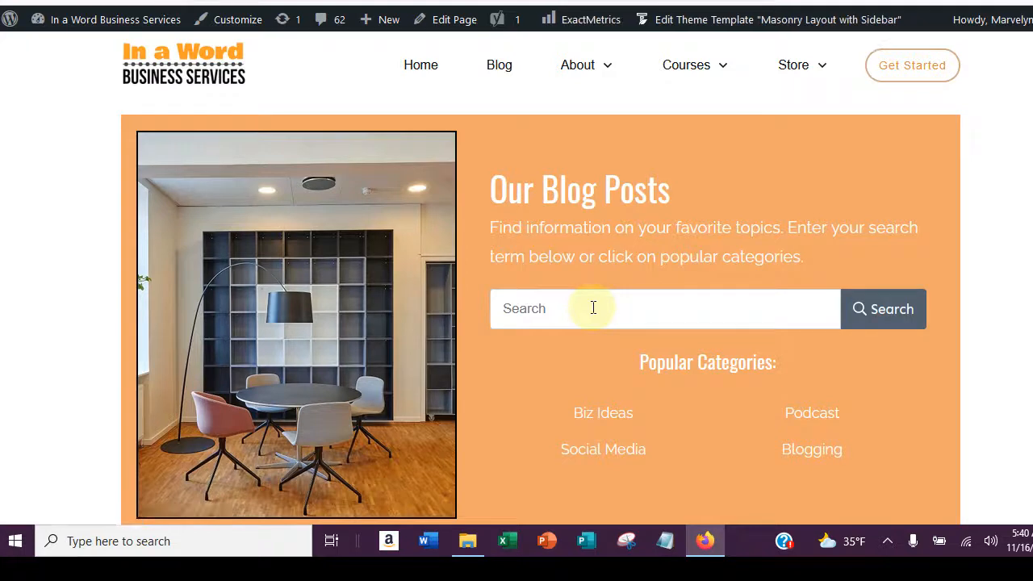
- Look through the blog page's posts and sidebar offers, and open the Blogging category archive
scroll(680, 270, "down", 6)
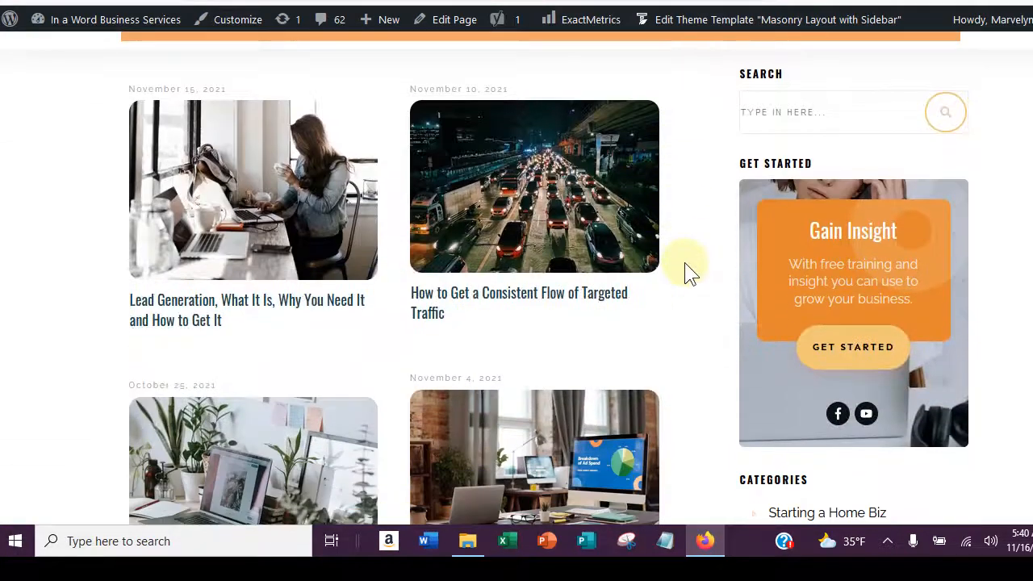
scroll(684, 263, "down", 1)
scroll(684, 261, "down", 1)
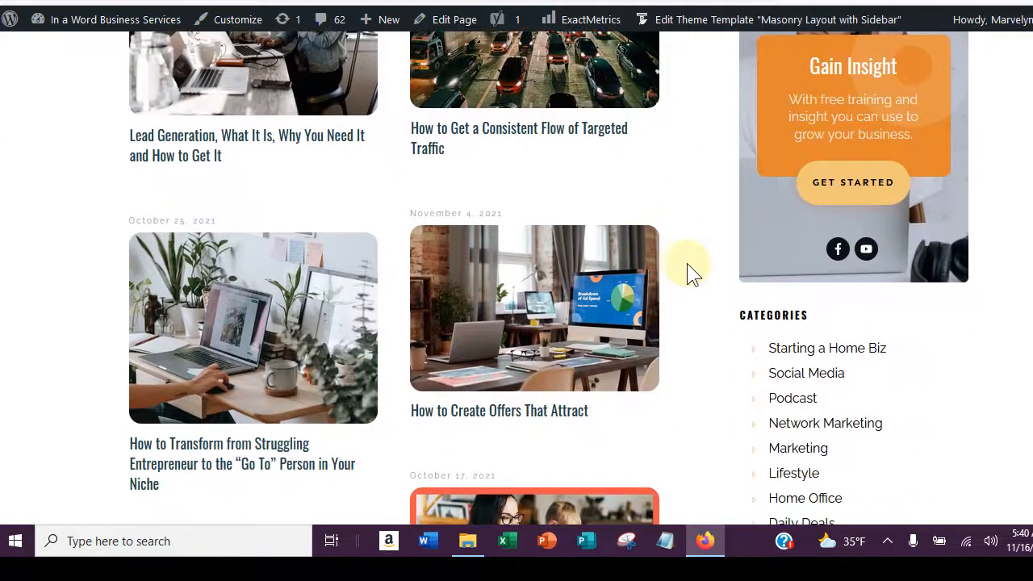
scroll(691, 267, "down", 3)
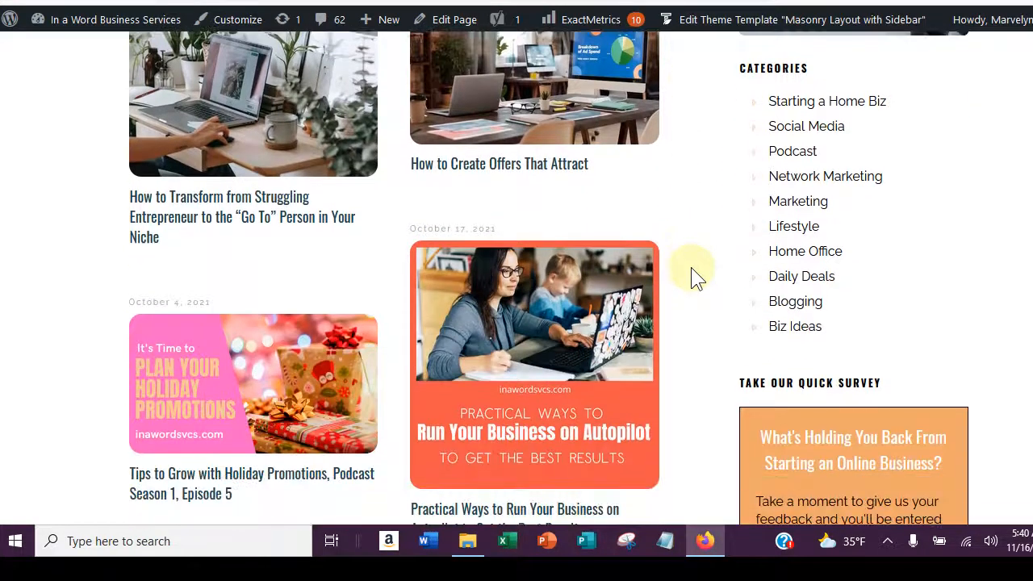
left_click(496, 311)
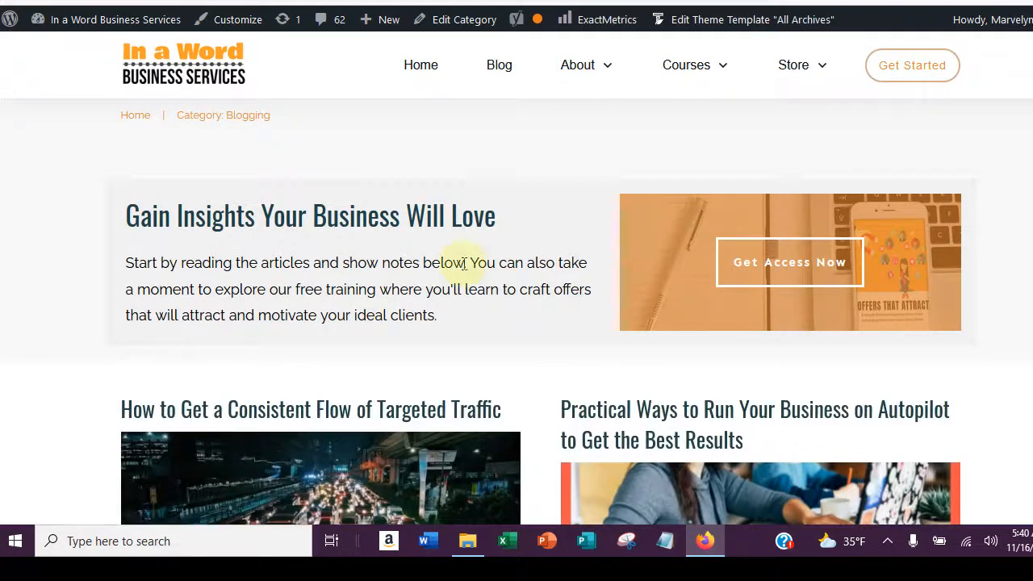
- Open the article "How to Get a Consistent Flow of Targeted Traffic" from the Blogging category
scroll(462, 263, "down", 2)
scroll(462, 263, "down", 4)
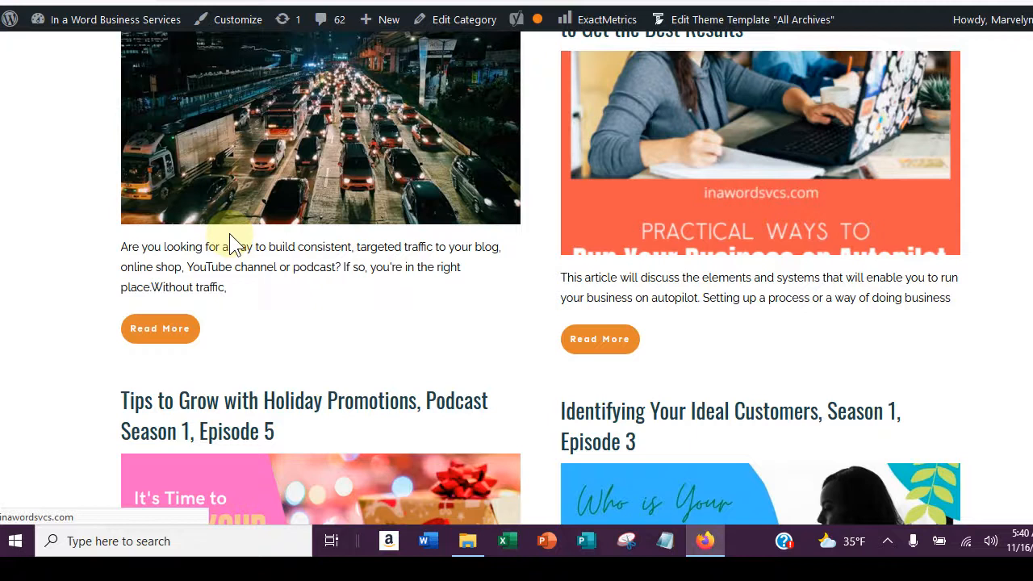
left_click(230, 244)
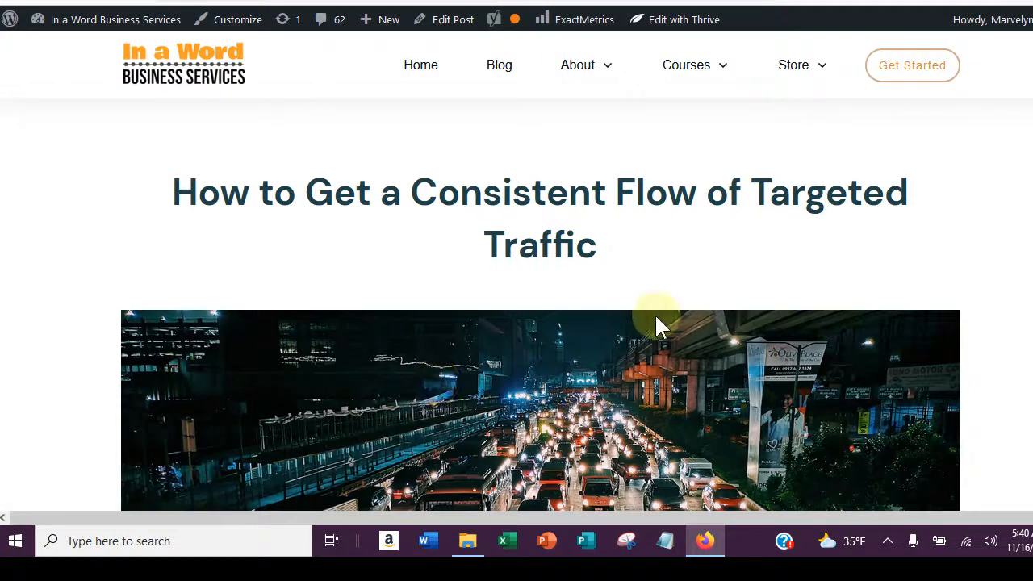
- Examine how the "Learn Profitable Blogging Strategies You Can Start Using Today" opt-in ribbon behaves while moving through the traffic article
scroll(655, 313, "down", 8)
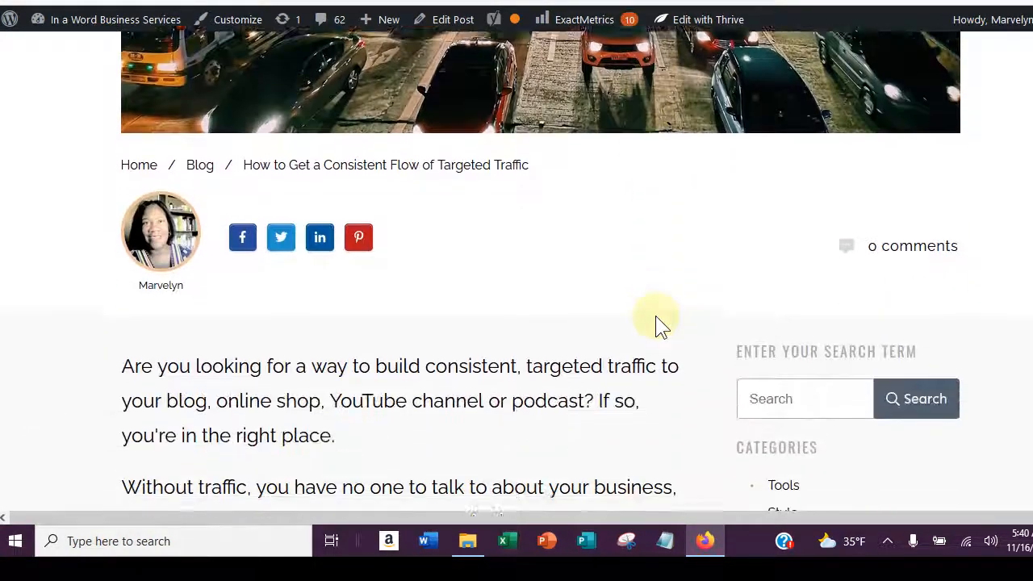
scroll(655, 316, "down", 8)
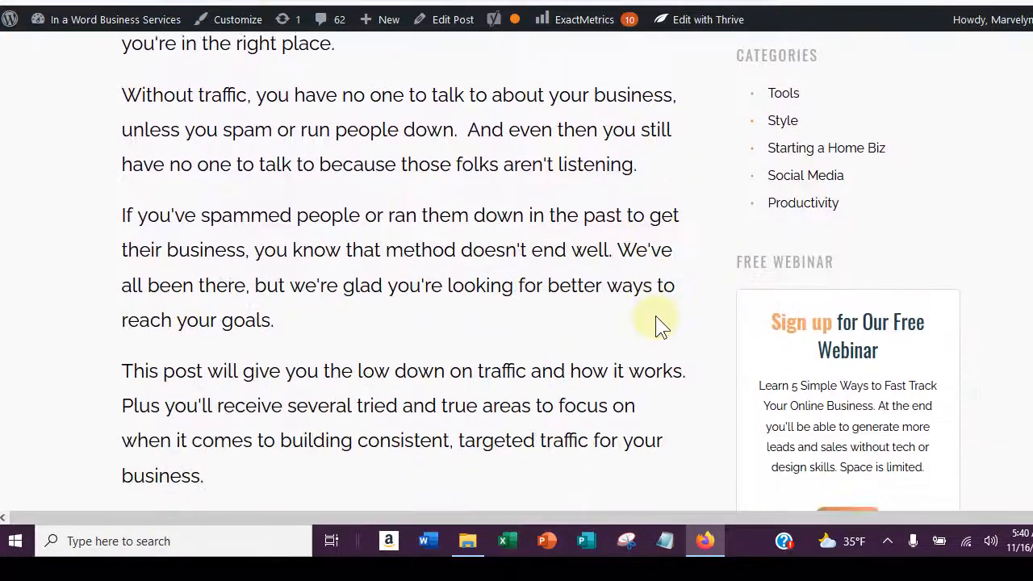
scroll(655, 316, "down", 1)
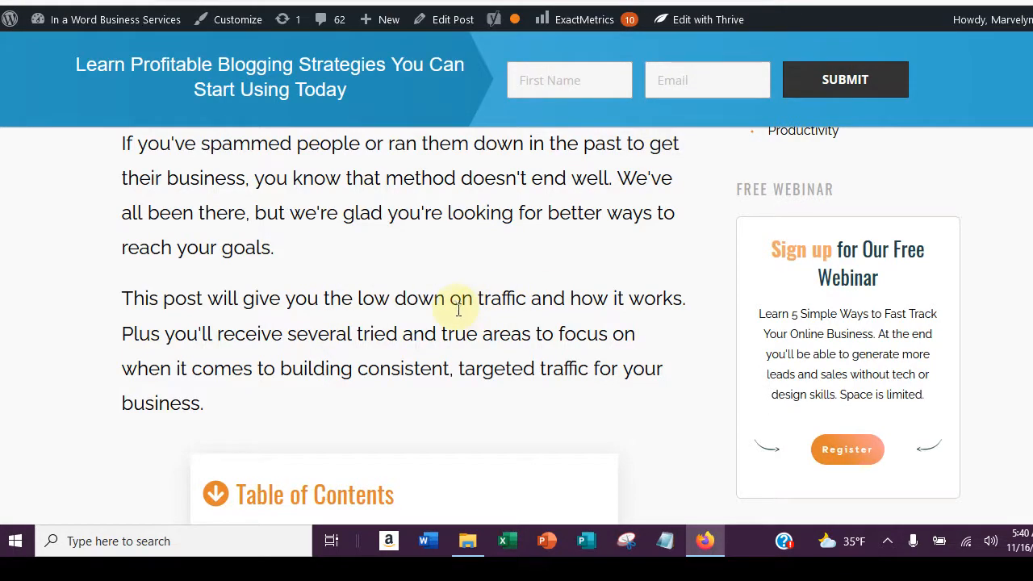
scroll(457, 309, "up", 10)
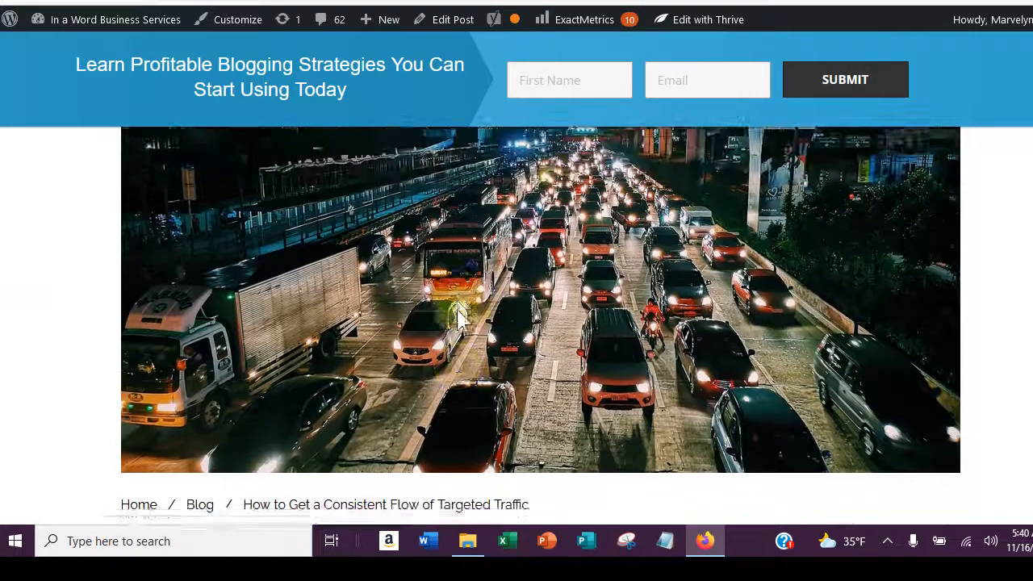
scroll(457, 309, "down", 8)
scroll(457, 309, "up", 3)
scroll(457, 309, "down", 2)
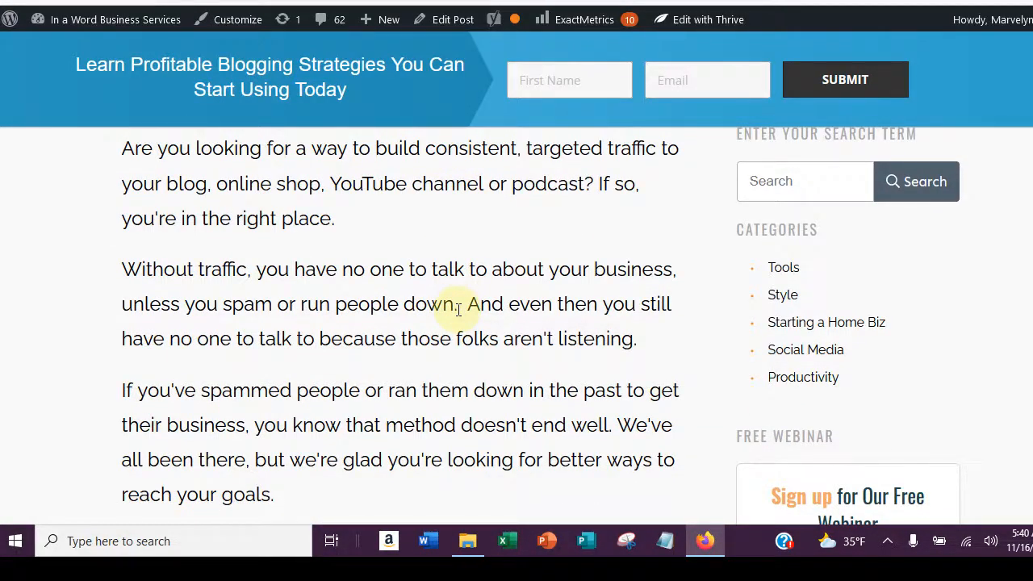
scroll(458, 309, "down", 5)
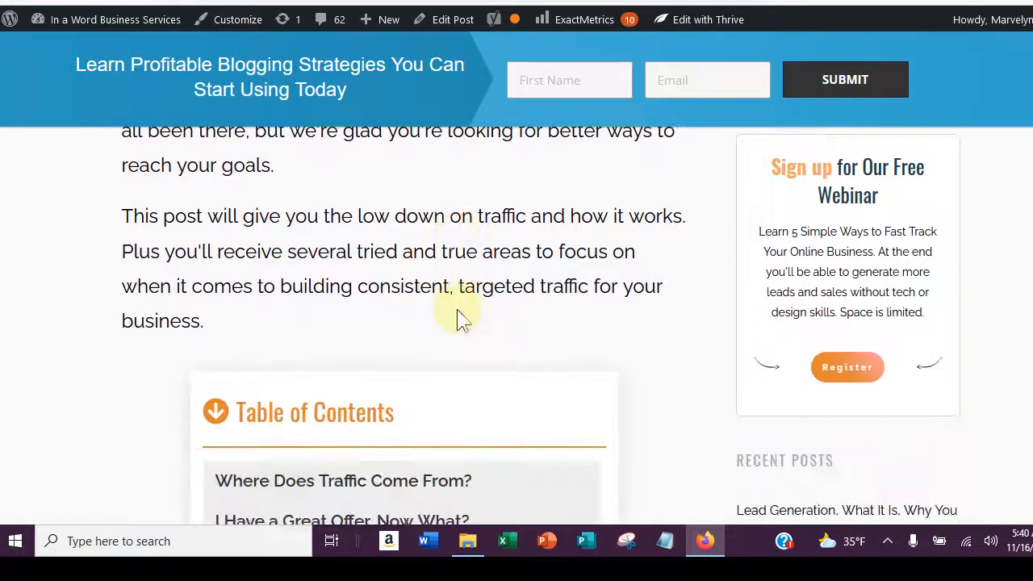
scroll(458, 309, "down", 1)
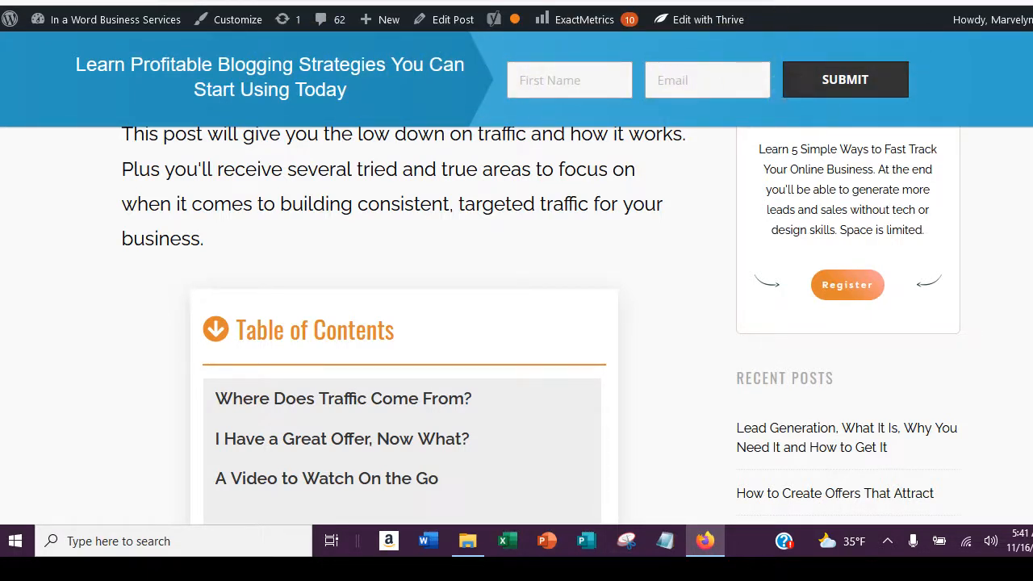
- Read through the traffic article to its end and examine the "Set Your Business Up for Success" subscription form
scroll(516, 275, "down", 1)
scroll(375, 319, "down", 3)
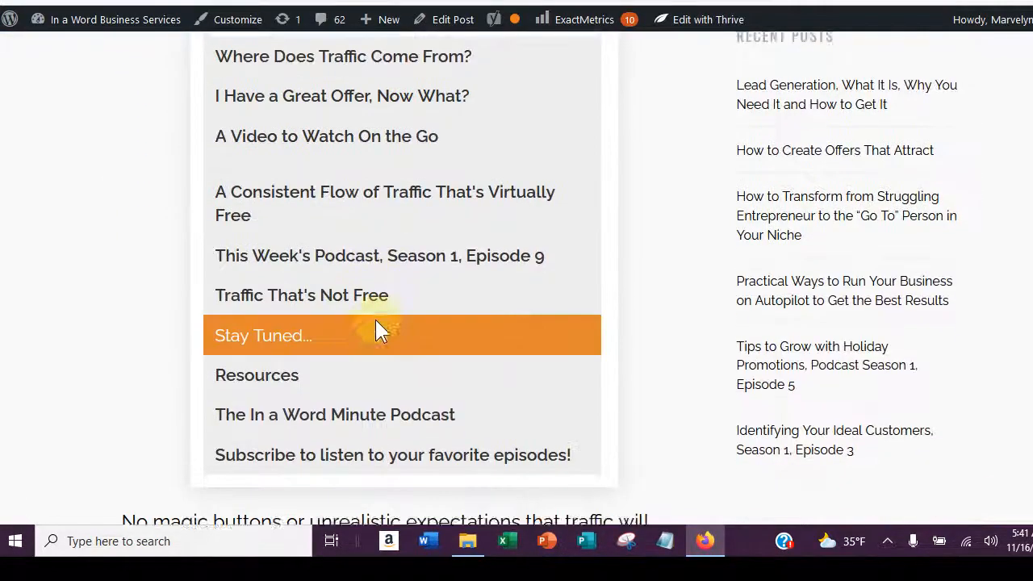
scroll(375, 319, "down", 10)
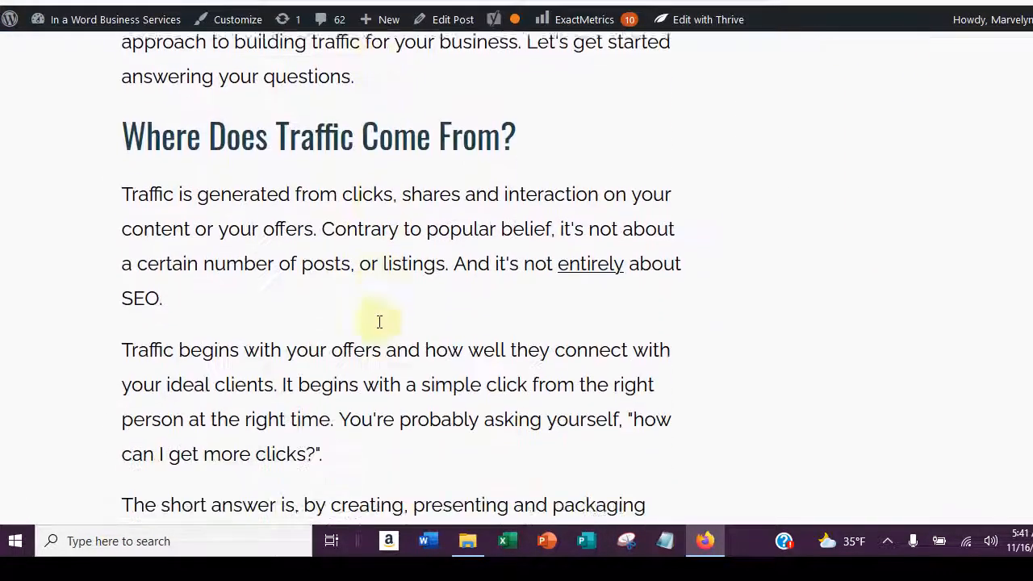
scroll(379, 322, "down", 10)
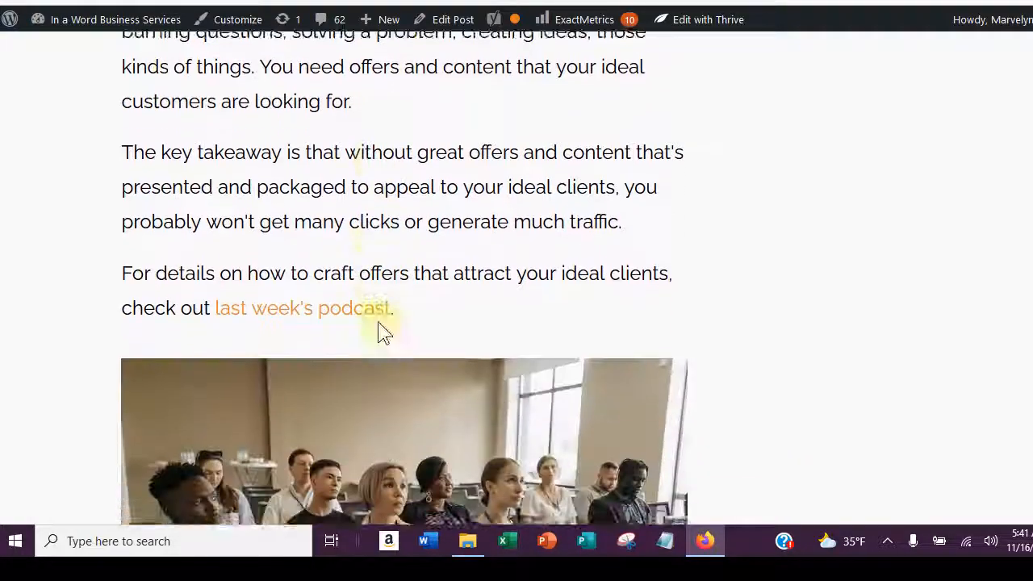
scroll(379, 323, "down", 10)
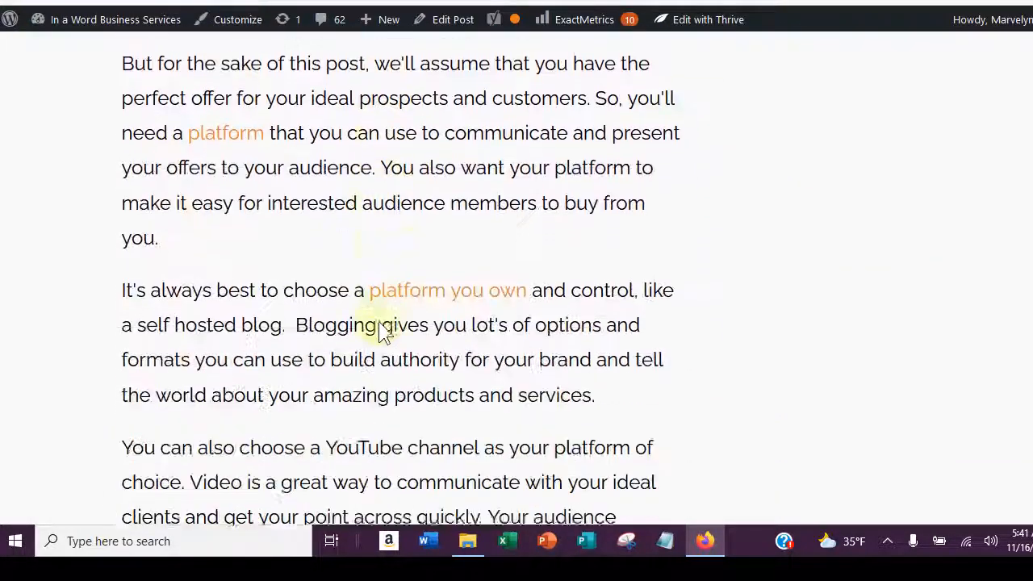
scroll(379, 331, "down", 10)
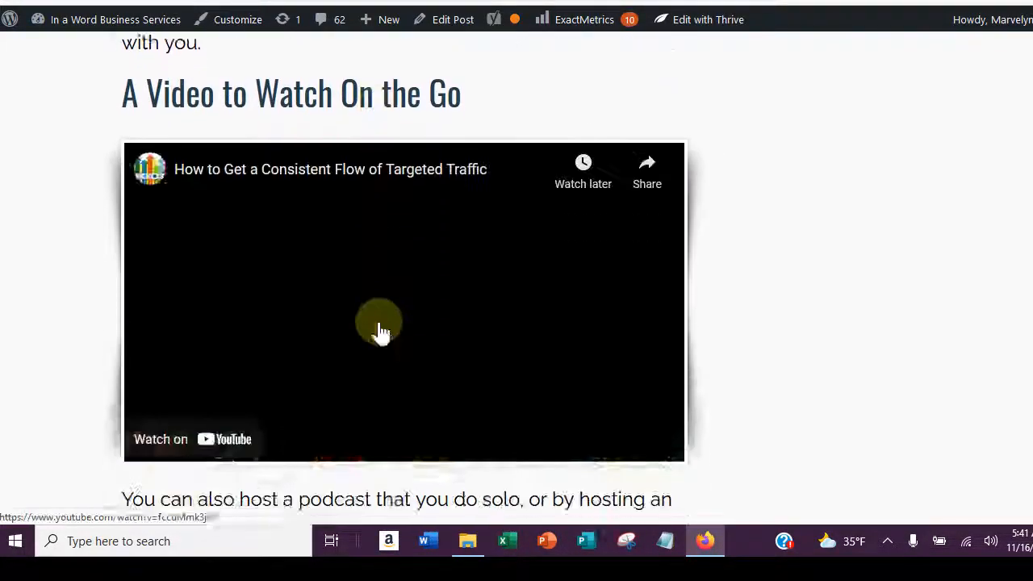
scroll(381, 331, "down", 6)
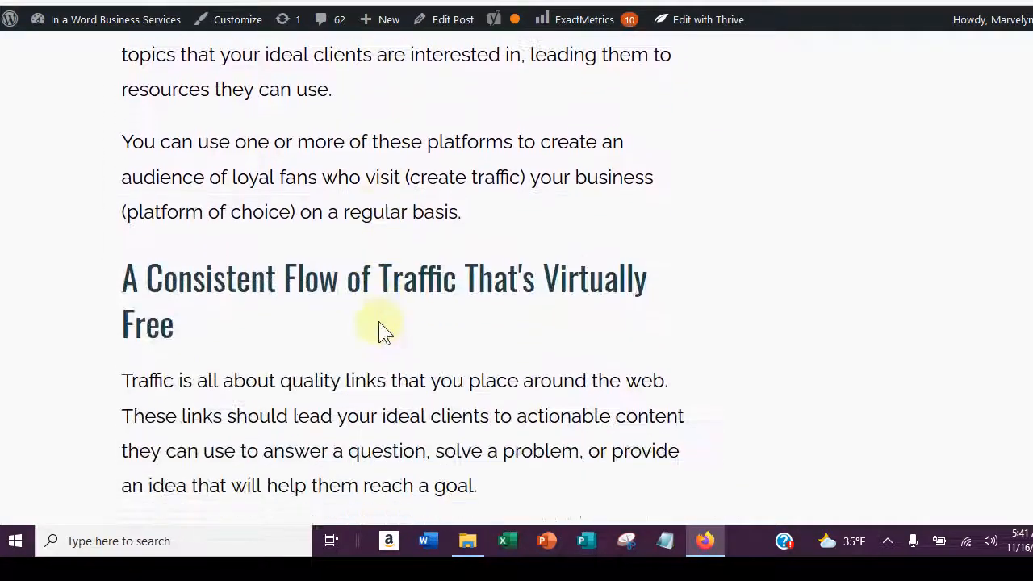
scroll(378, 321, "down", 11)
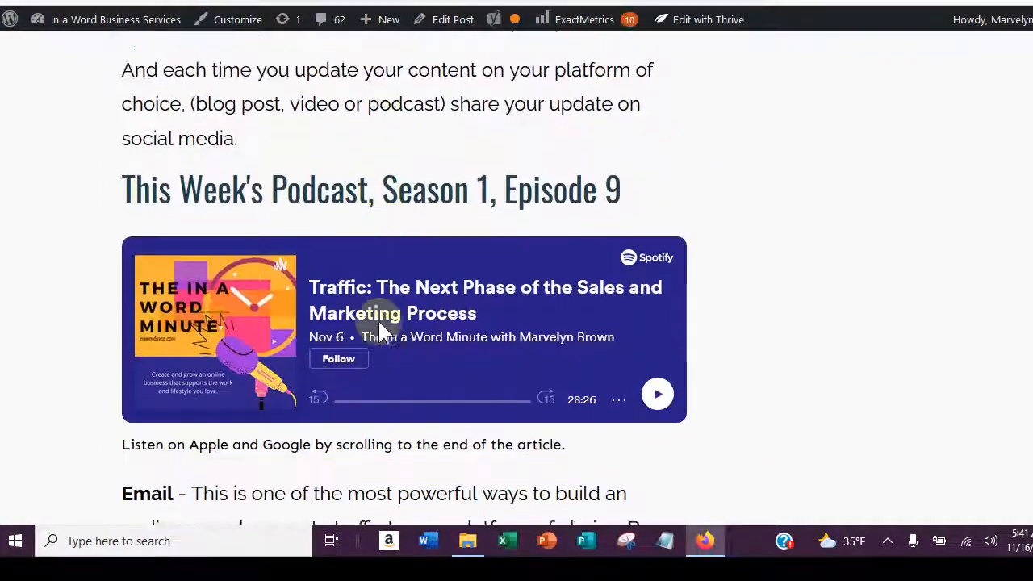
scroll(378, 318, "down", 13)
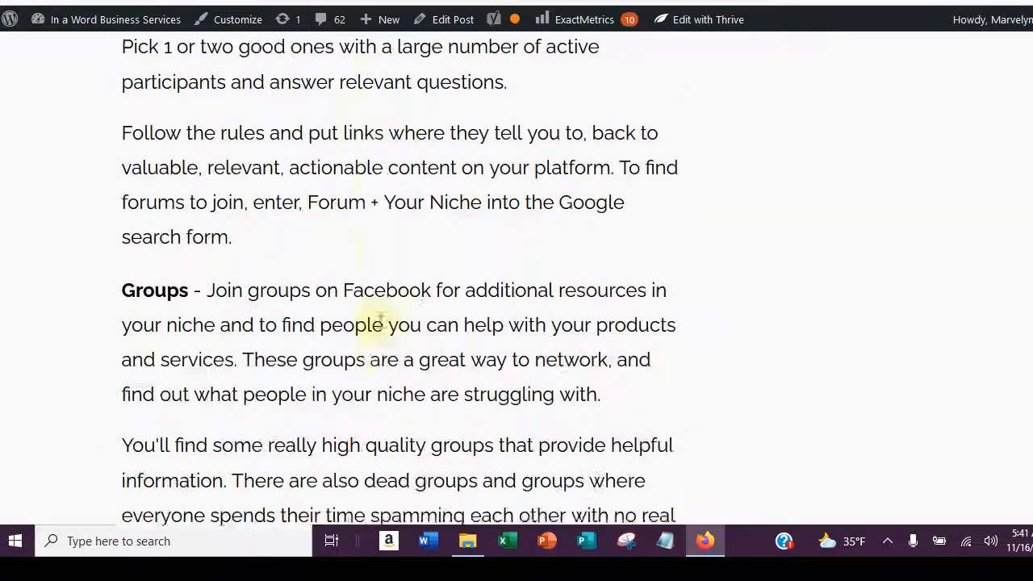
scroll(380, 319, "down", 14)
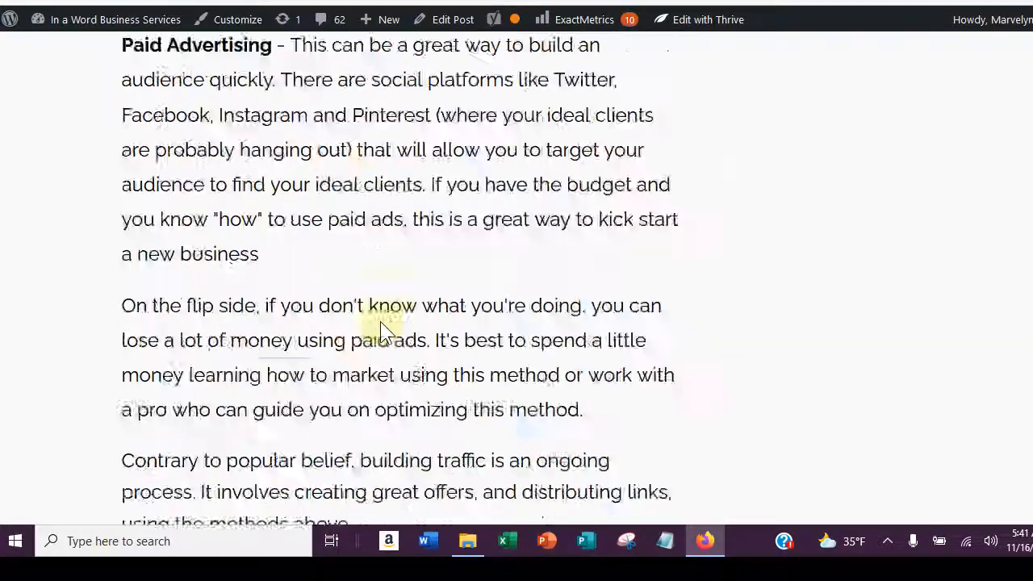
scroll(380, 321, "down", 10)
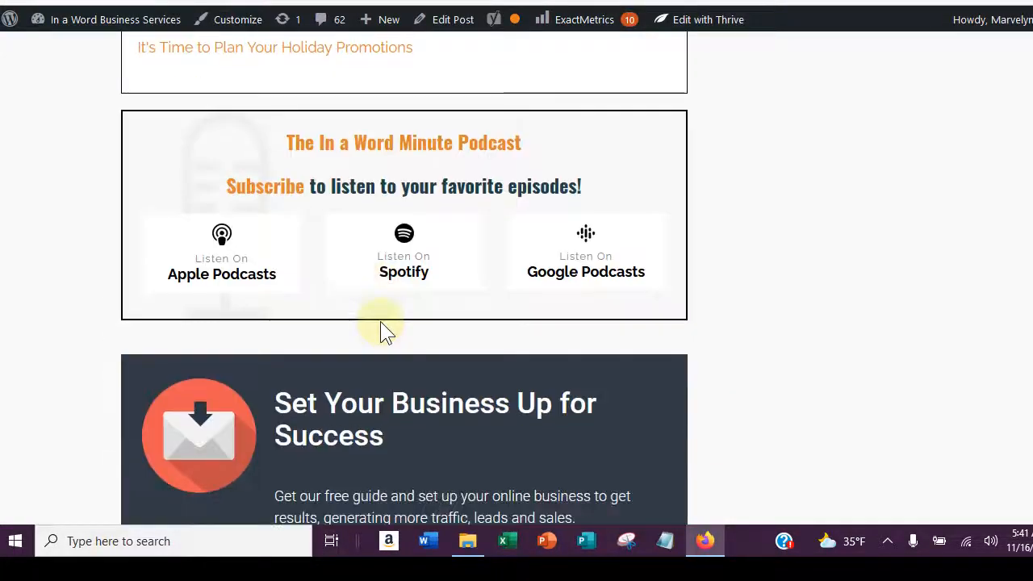
scroll(380, 321, "down", 3)
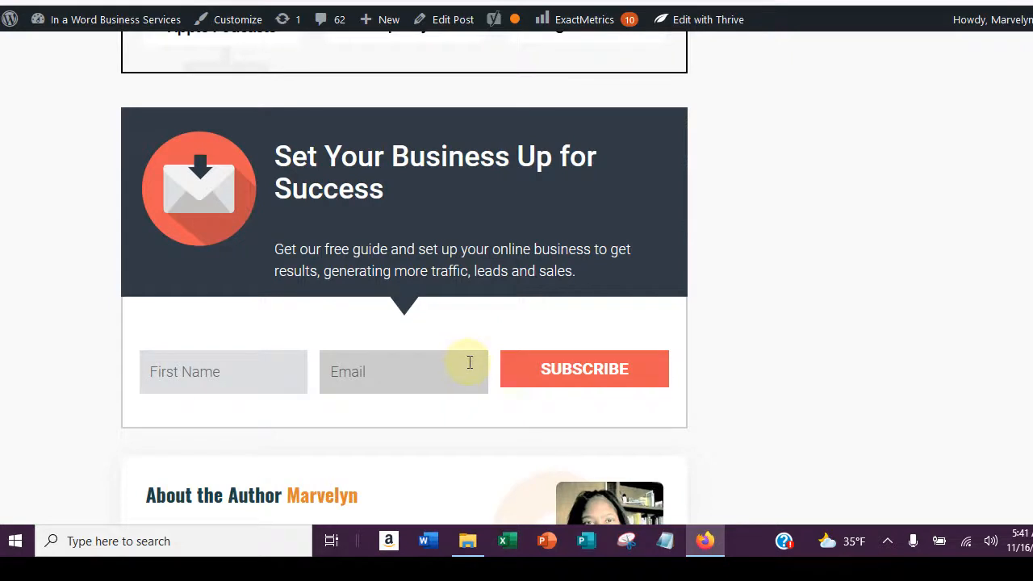
scroll(469, 362, "up", 1)
scroll(470, 363, "down", 2)
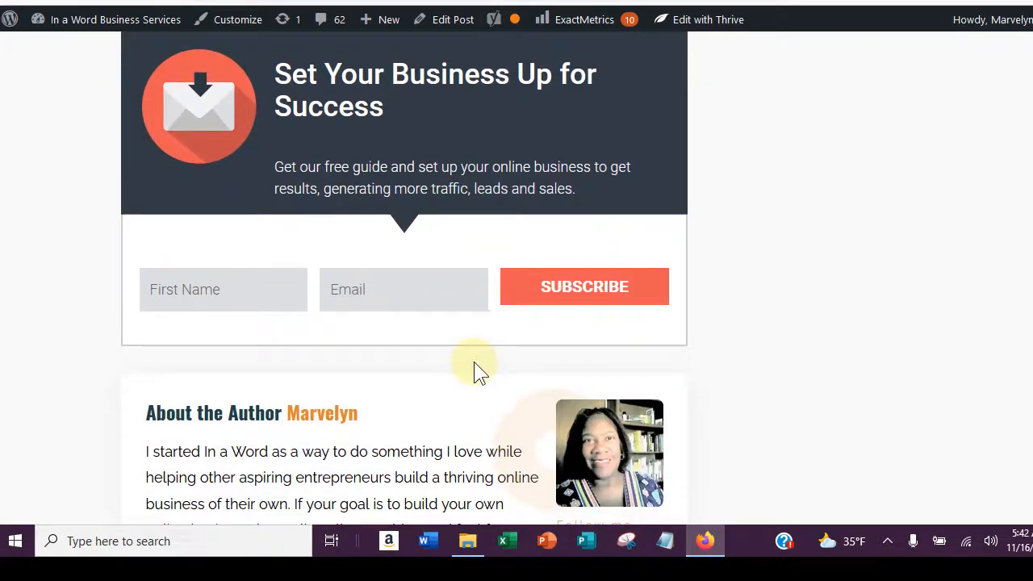
- Examine the "Build a WordPress Blog in a Weekend!" offer and the newsletter sign-up form in the page footer
scroll(474, 362, "down", 7)
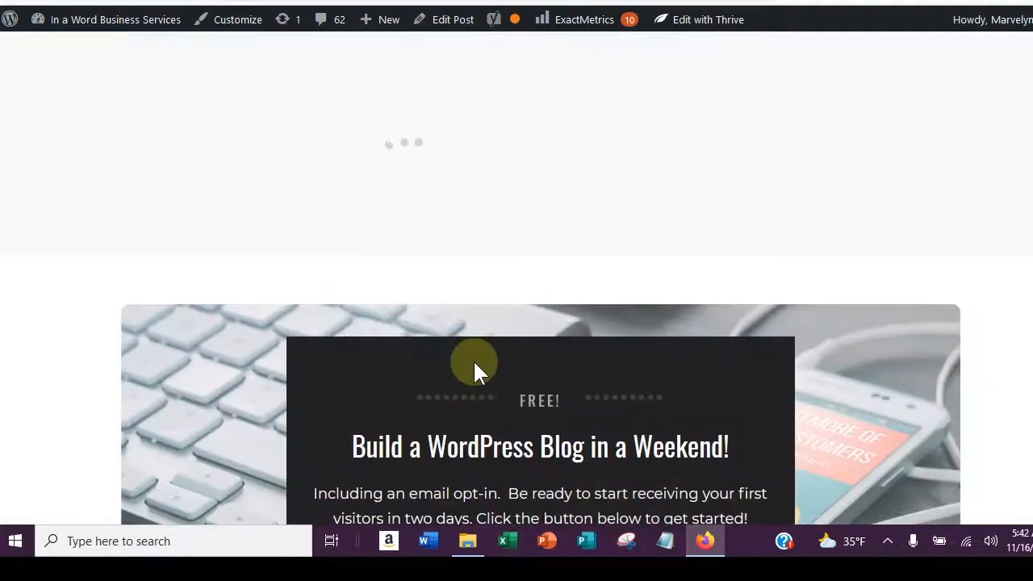
scroll(473, 361, "down", 4)
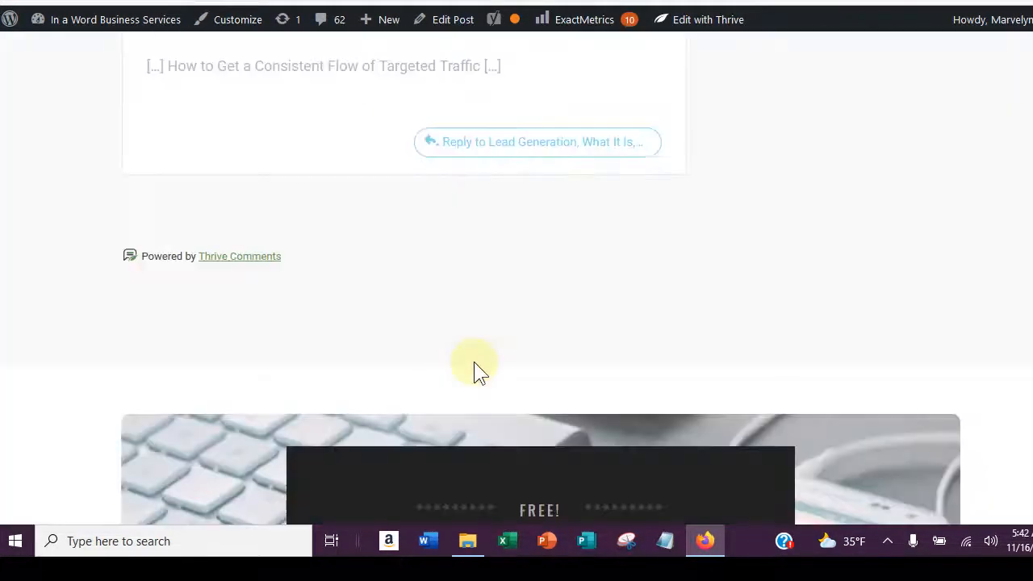
scroll(474, 361, "down", 7)
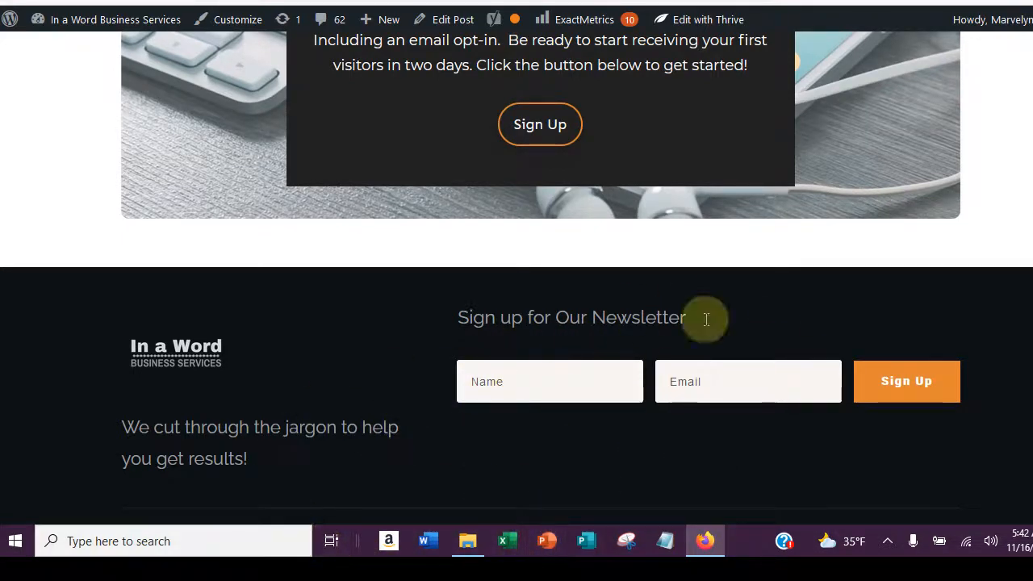
- Return to the article's title and look through its opening sections alongside the sidebar's free webinar offer
scroll(657, 394, "up", 10)
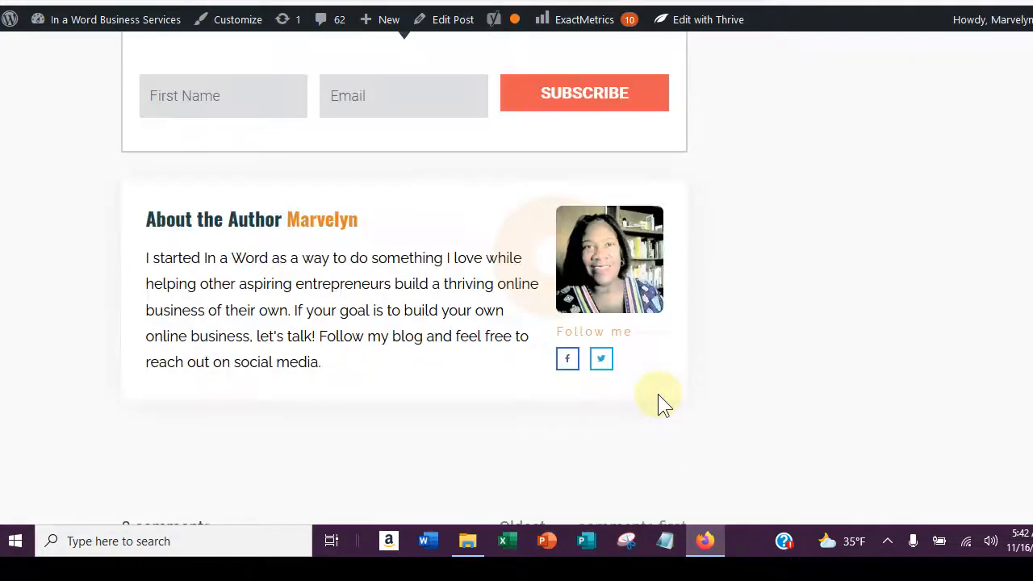
scroll(657, 394, "up", 20)
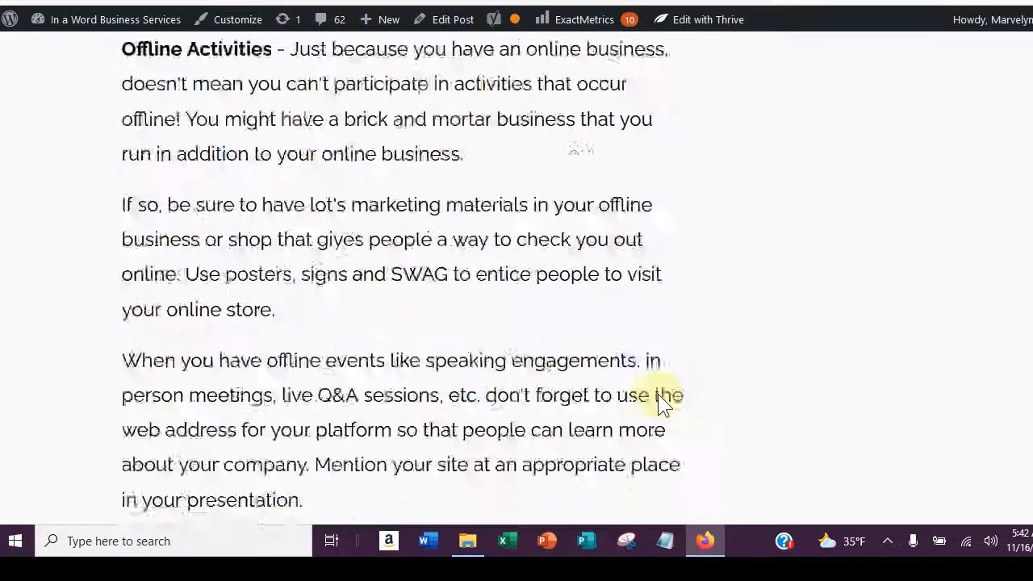
scroll(657, 394, "up", 20)
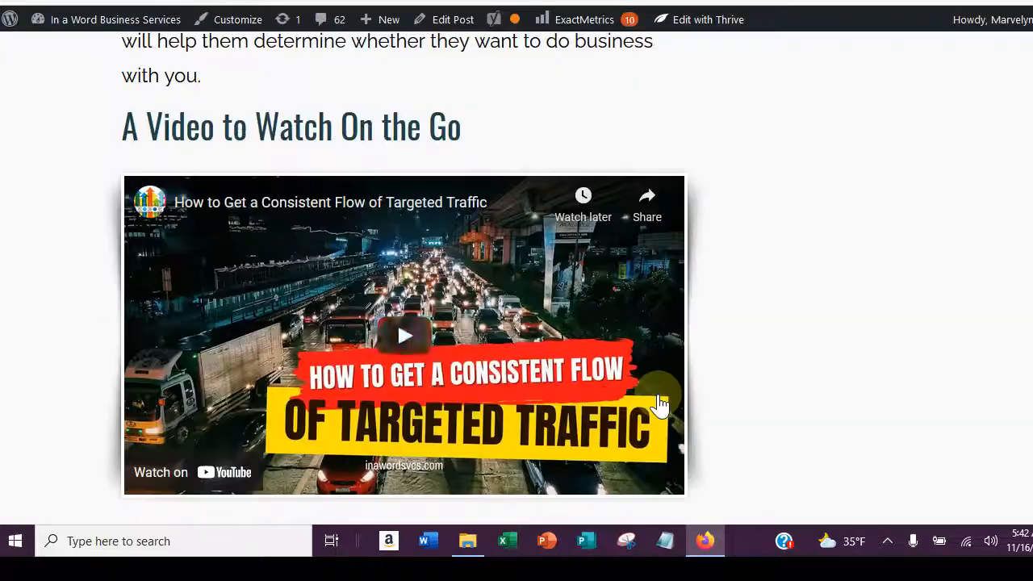
scroll(659, 403, "up", 20)
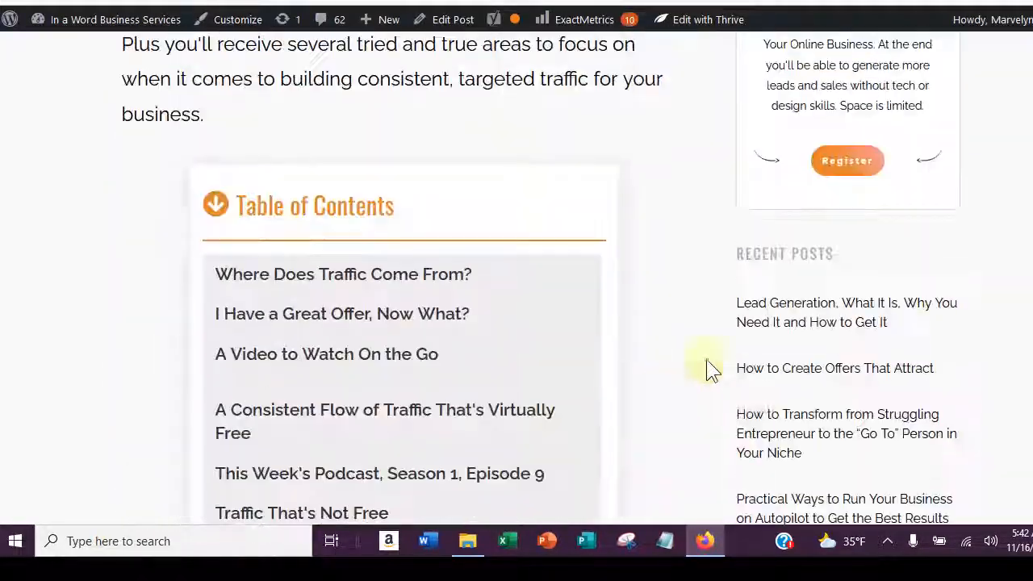
scroll(707, 360, "up", 20)
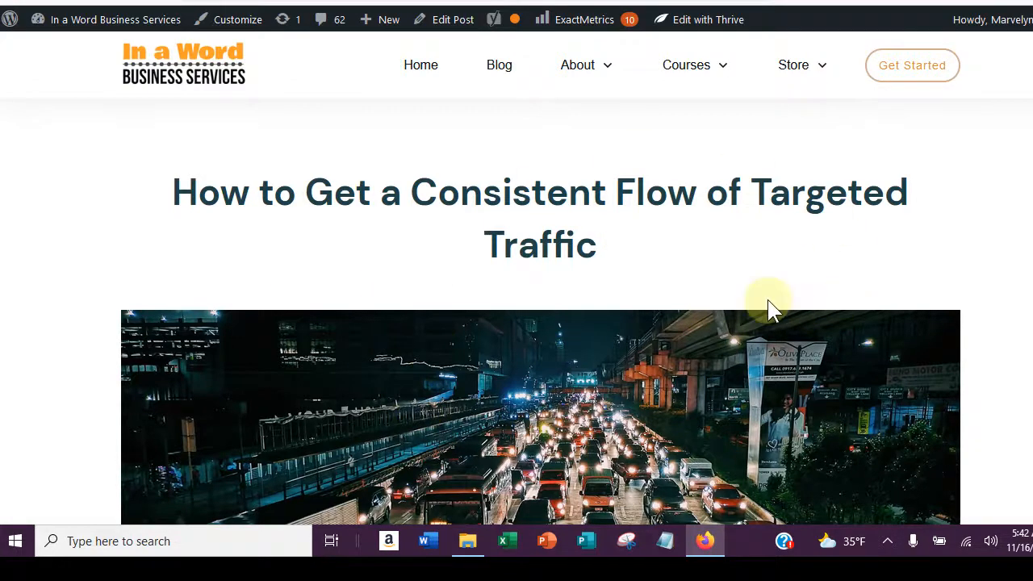
scroll(769, 304, "down", 10)
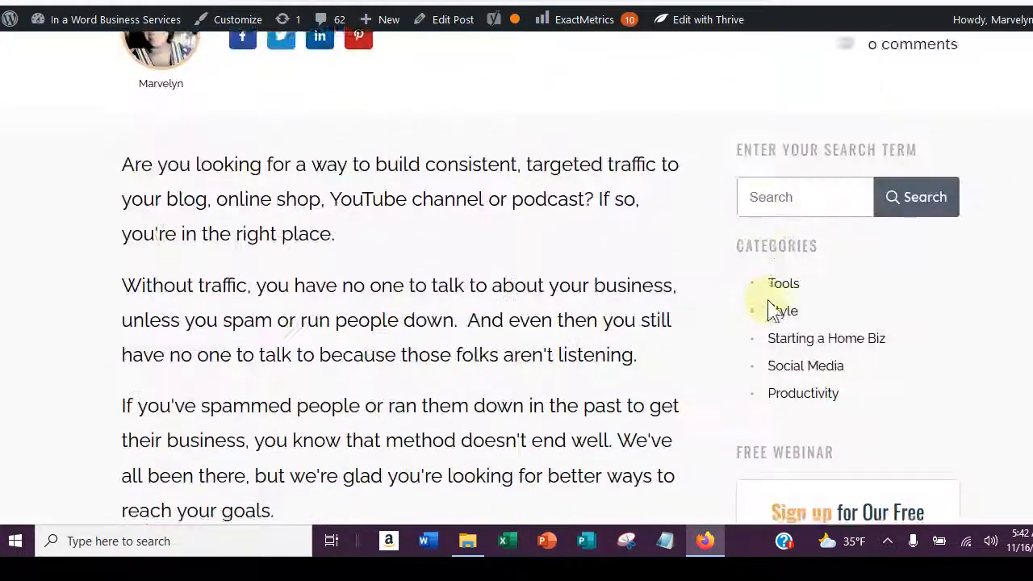
scroll(768, 301, "down", 12)
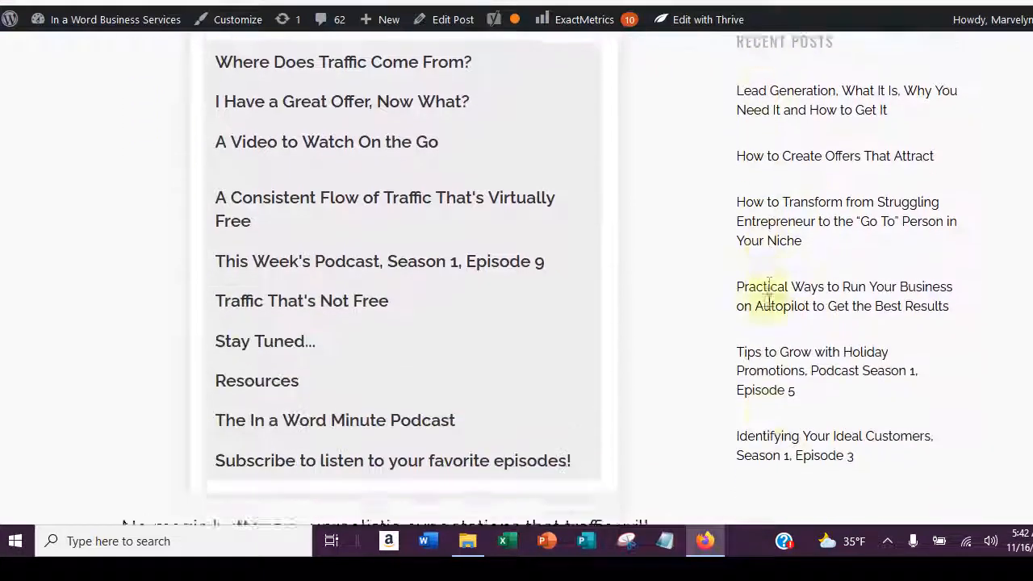
scroll(769, 306, "down", 6)
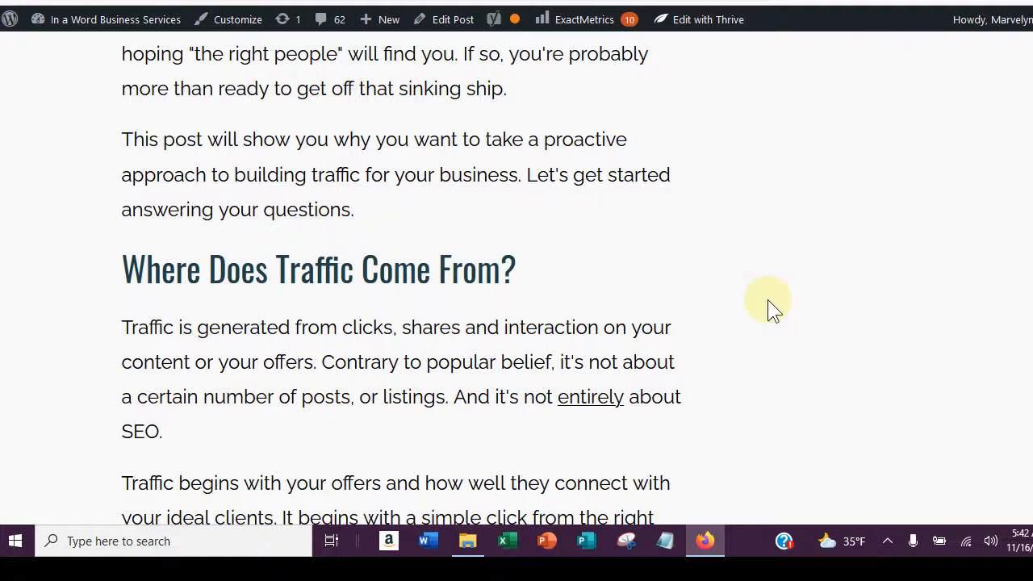
scroll(744, 327, "down", 1)
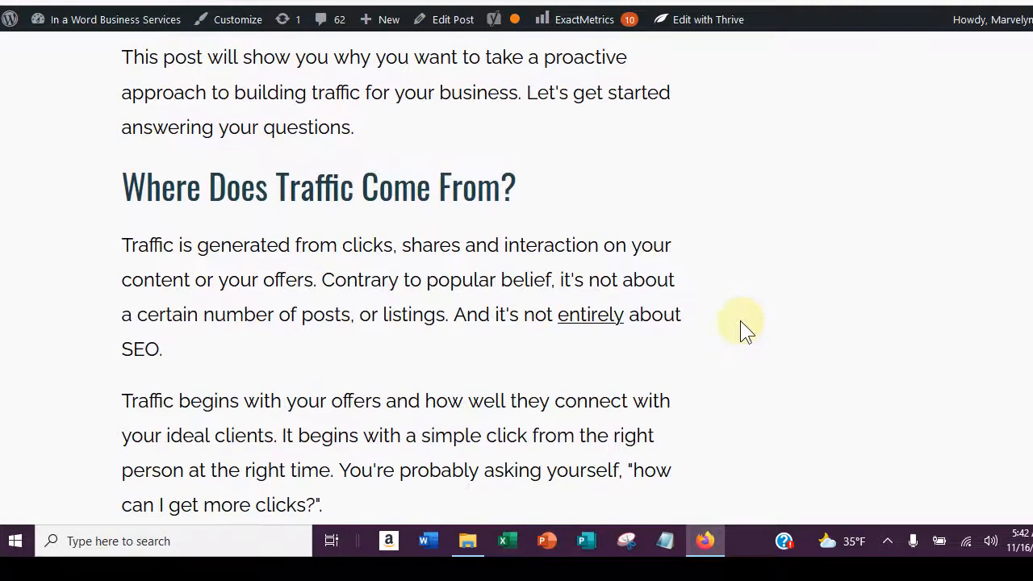
scroll(740, 320, "up", 5)
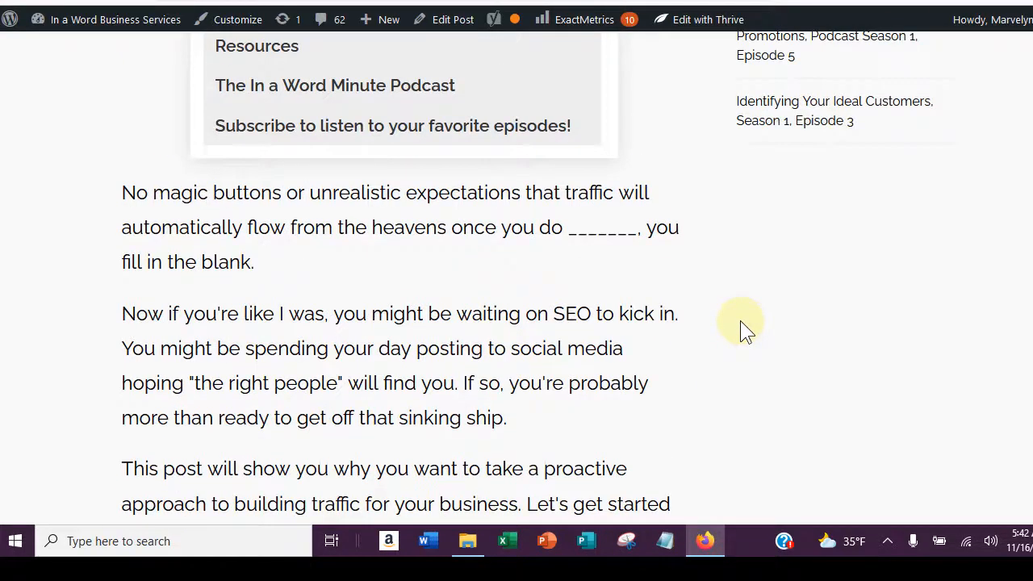
scroll(740, 320, "up", 3)
scroll(739, 320, "up", 6)
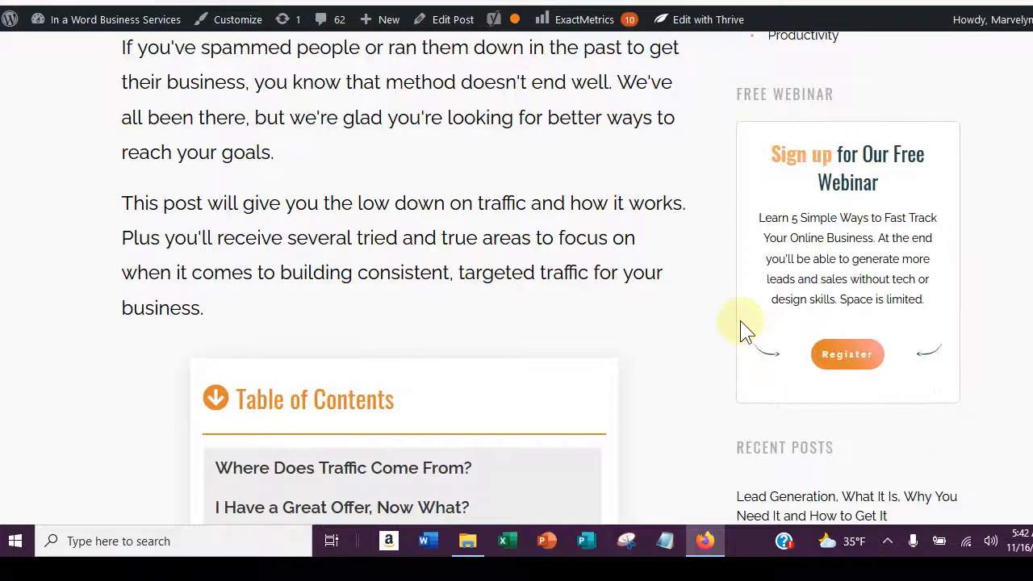